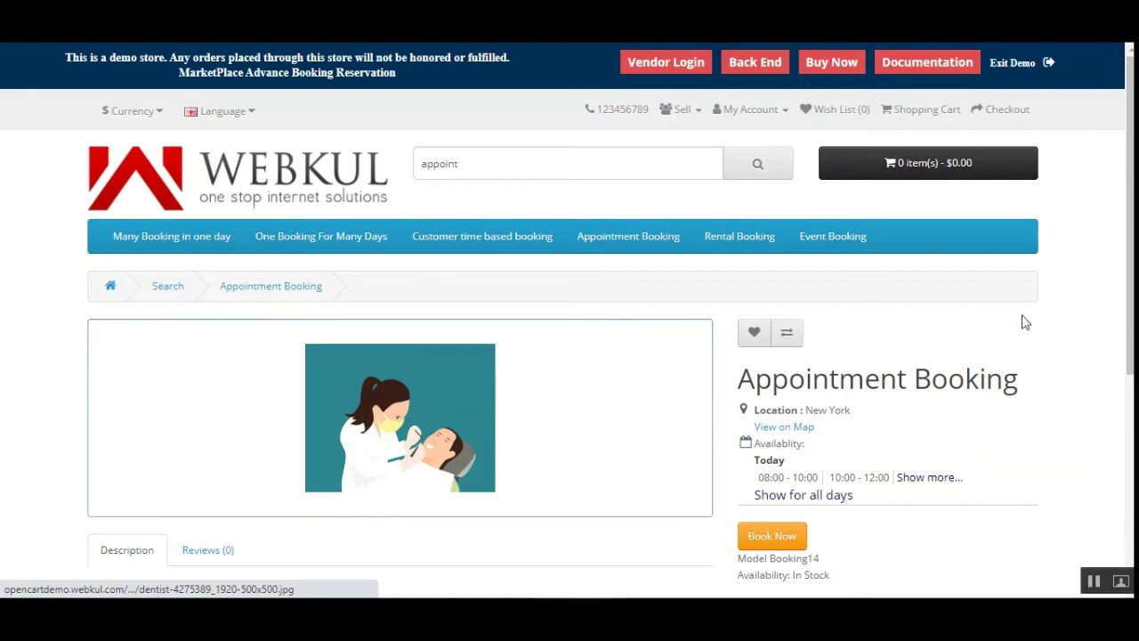
Step: Scroll through the Appointment Booking product page to find Today's availability
{"action": "scroll", "coordinate": [1024, 320], "scroll_direction": "down", "scroll_amount": 1}
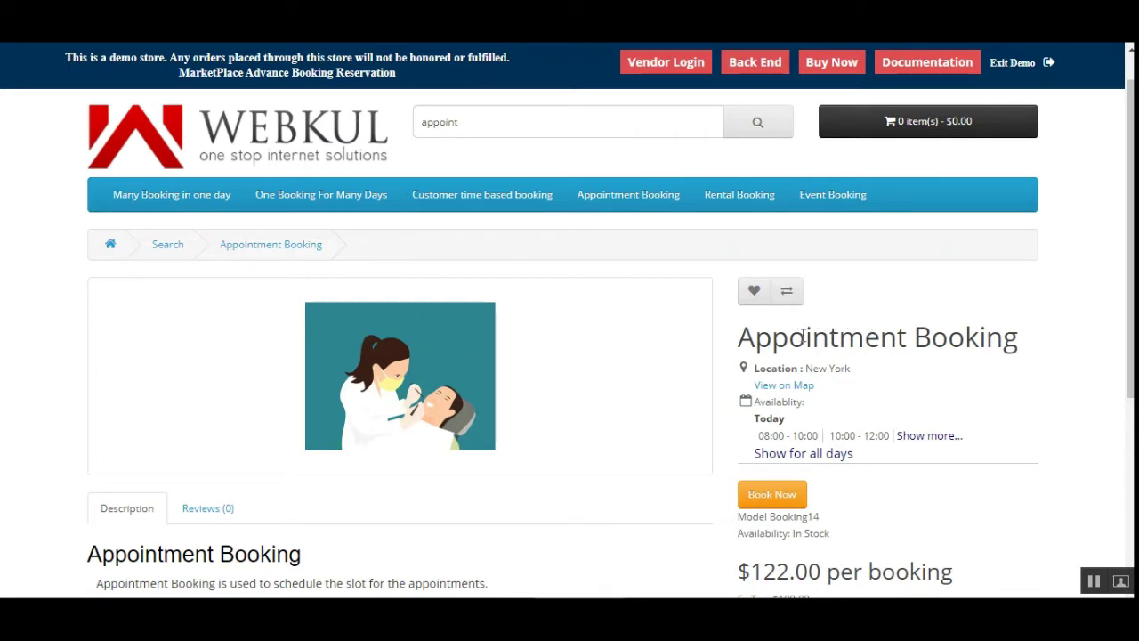
{"action": "scroll", "coordinate": [1128, 234], "scroll_direction": "down", "scroll_amount": 1}
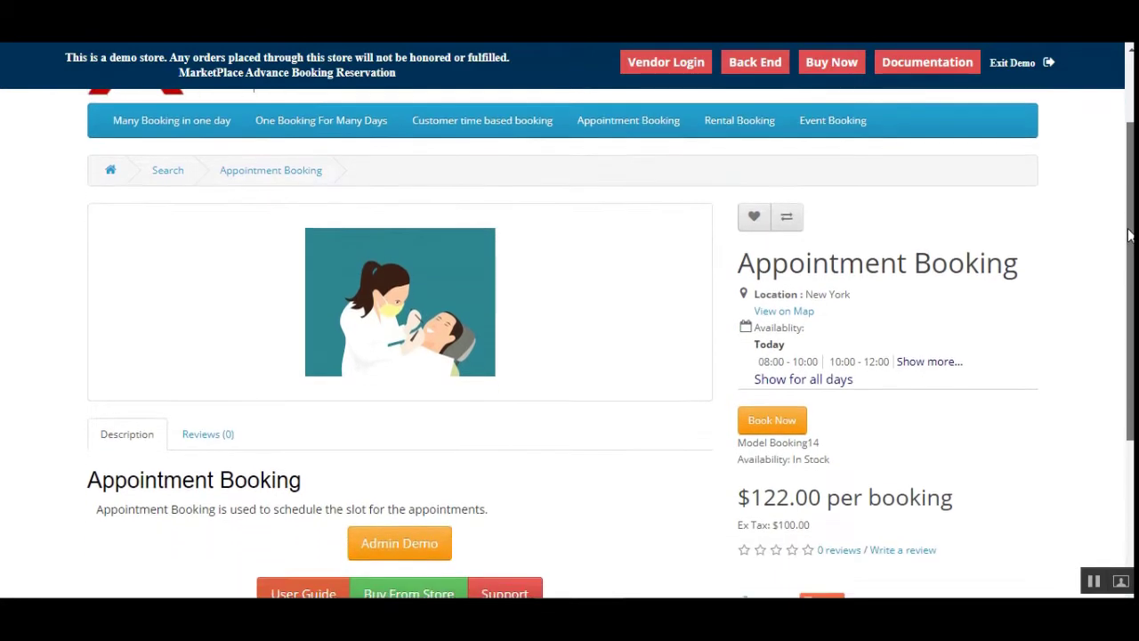
{"action": "scroll", "coordinate": [1128, 234], "scroll_direction": "up", "scroll_amount": 1}
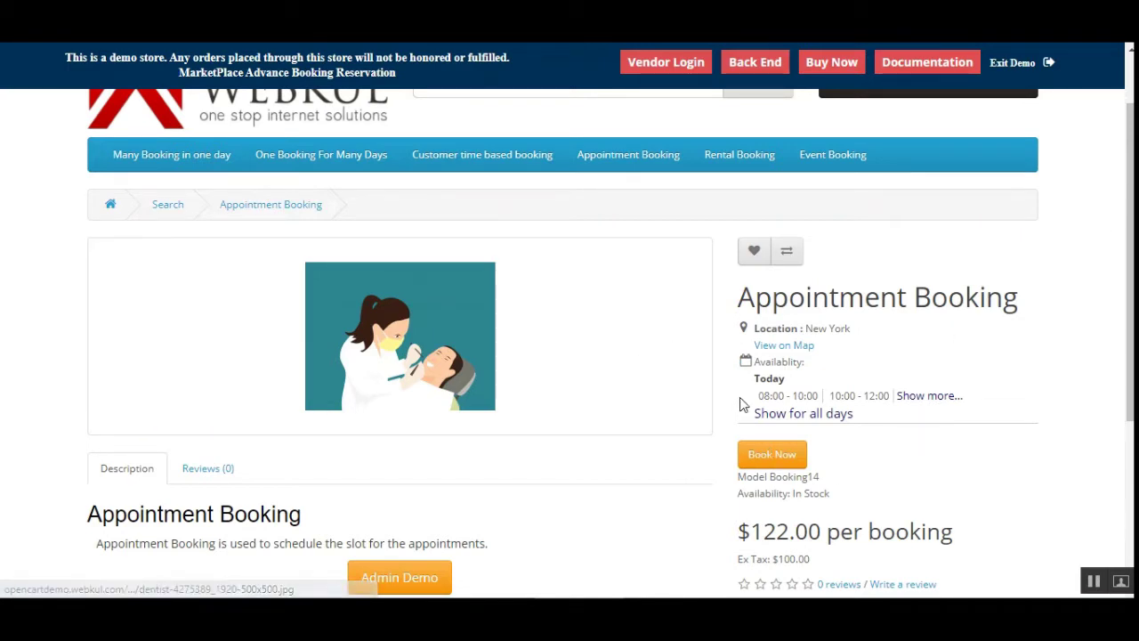
{"action": "scroll", "coordinate": [583, 451], "scroll_direction": "up", "scroll_amount": 2}
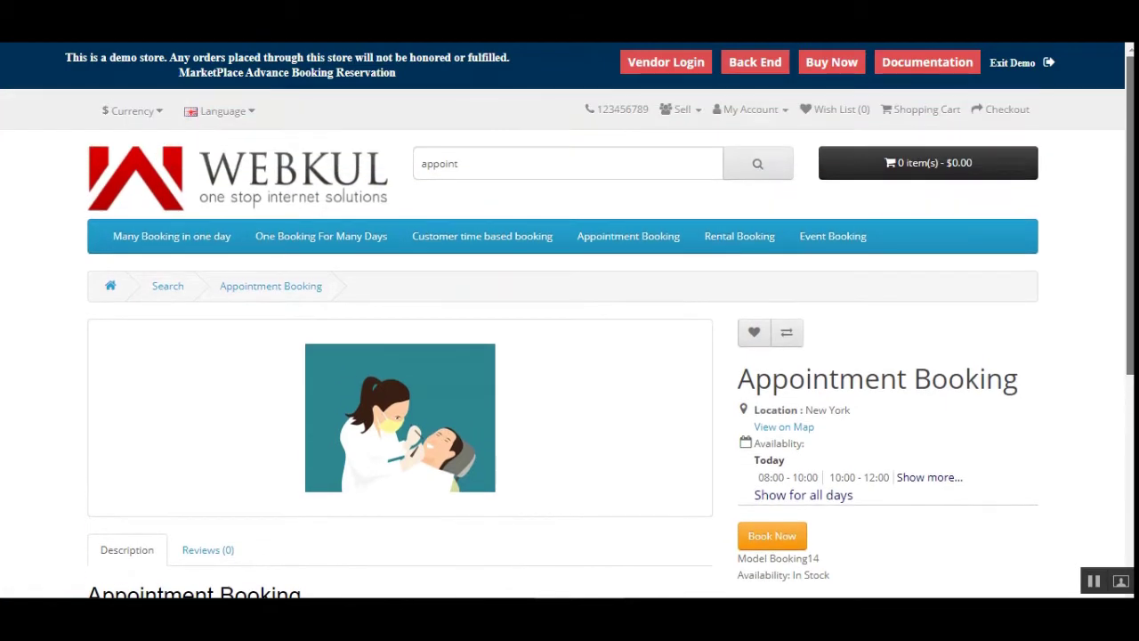
{"action": "scroll", "coordinate": [1133, 261], "scroll_direction": "down", "scroll_amount": 5}
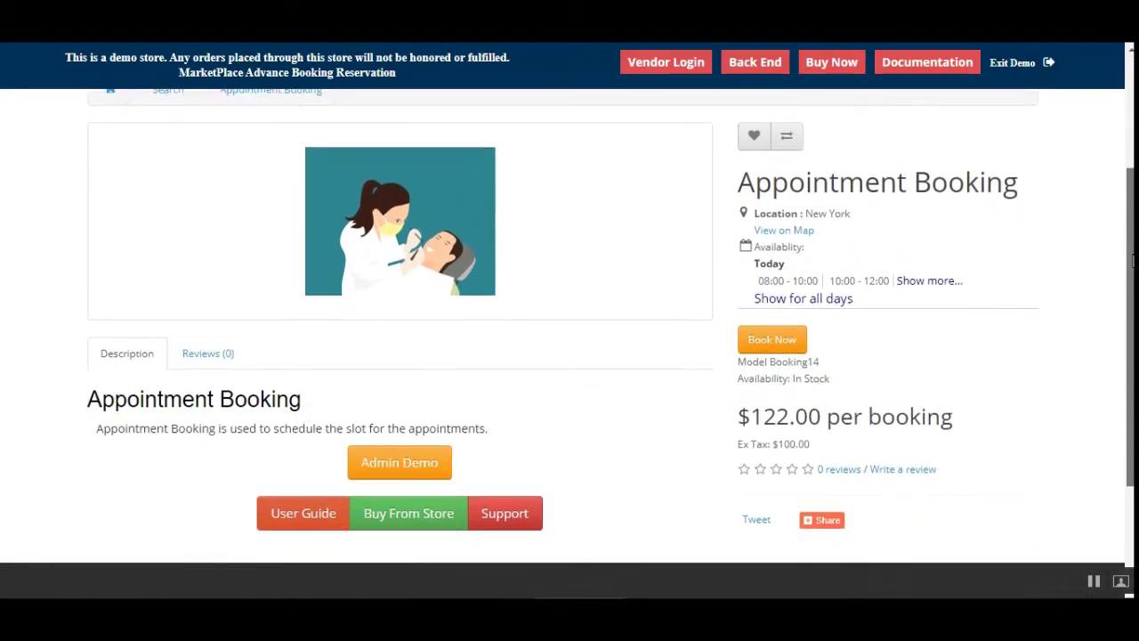
{"action": "left_click_drag", "start_coordinate": [1132, 261], "coordinate": [1131, 176]}
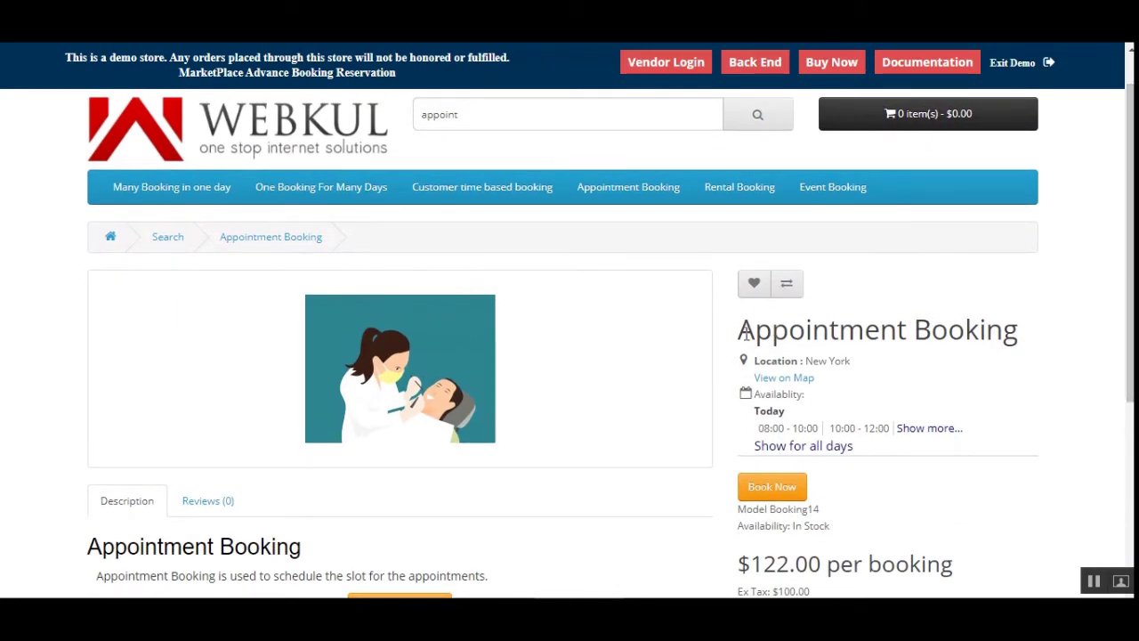
{"action": "left_click_drag", "start_coordinate": [746, 329], "coordinate": [1036, 349]}
{"action": "scroll", "coordinate": [926, 307], "scroll_direction": "down", "scroll_amount": 1}
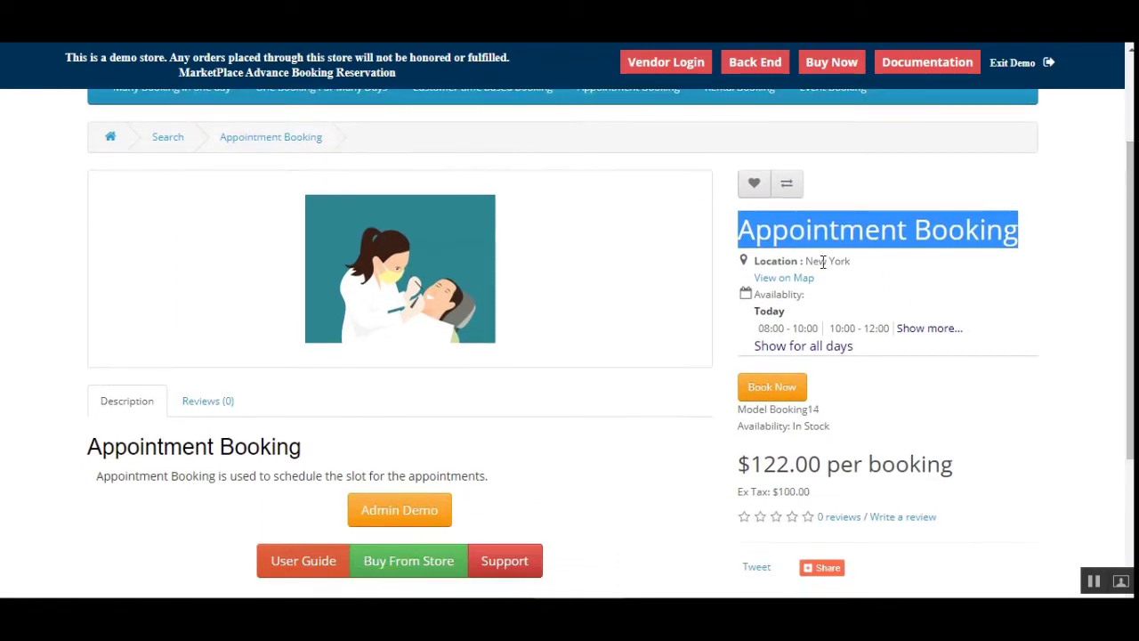
{"action": "left_click_drag", "start_coordinate": [807, 261], "coordinate": [840, 260]}
{"action": "scroll", "coordinate": [837, 320], "scroll_direction": "up", "scroll_amount": 1}
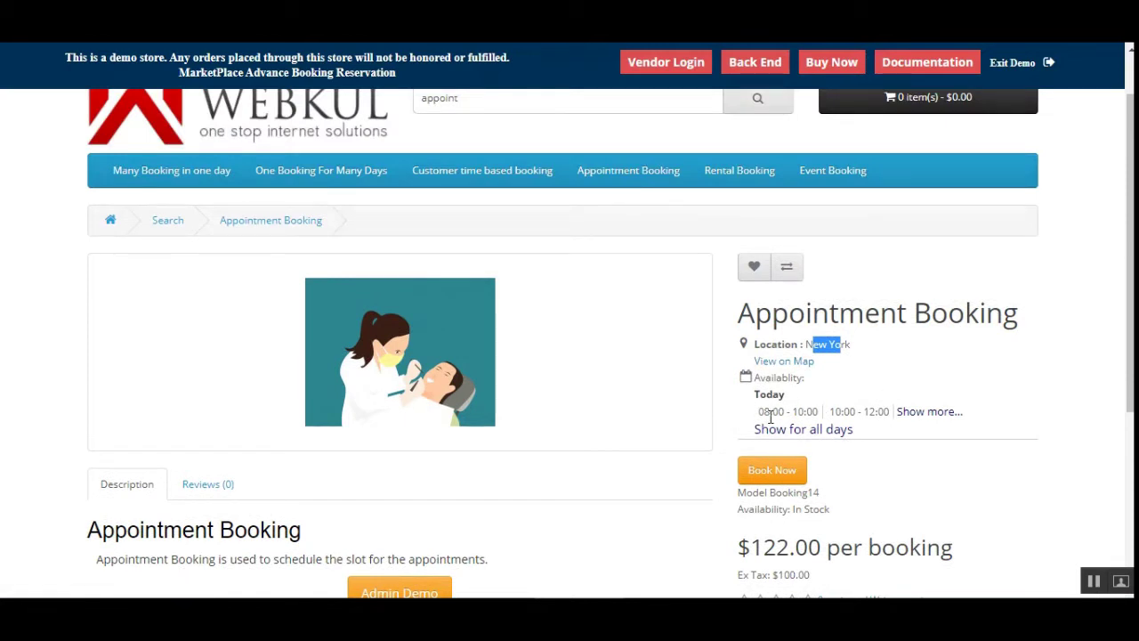
Step: Expand Today's availability to list every slot from 08:00 to 22:00
{"action": "left_click_drag", "start_coordinate": [759, 415], "coordinate": [814, 412]}
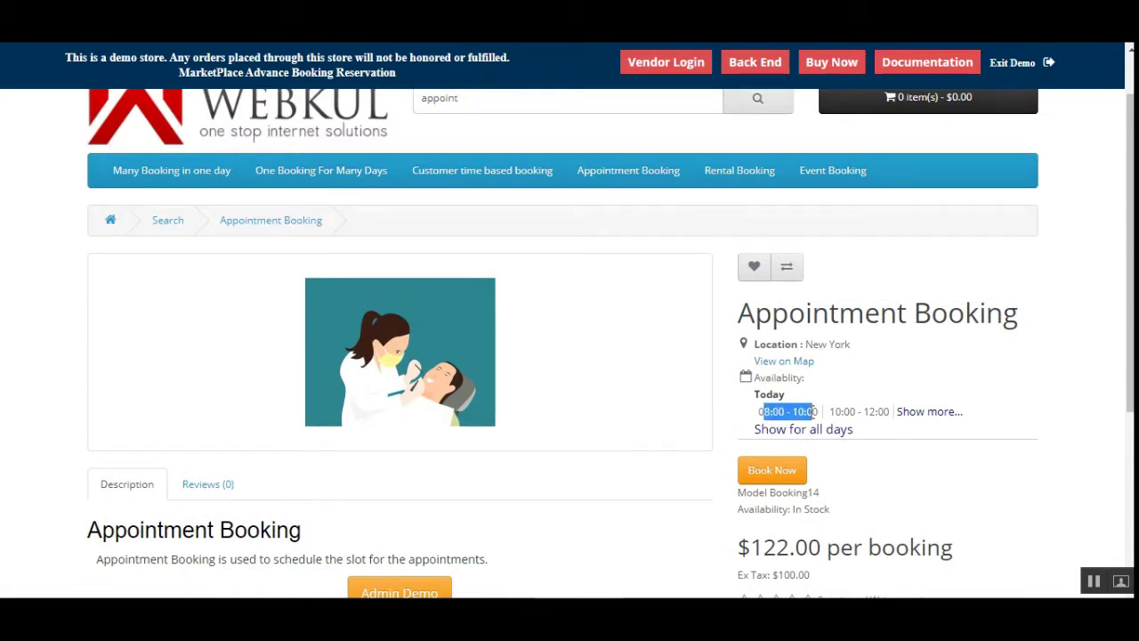
{"action": "left_click", "coordinate": [928, 424]}
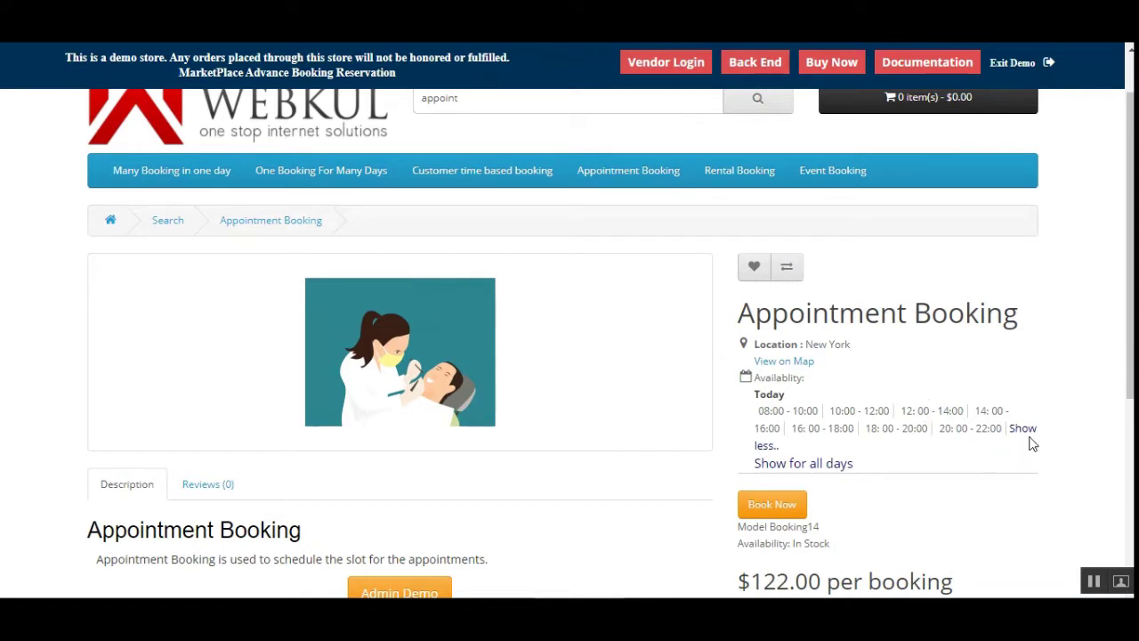
{"action": "left_click_drag", "start_coordinate": [783, 411], "coordinate": [945, 412]}
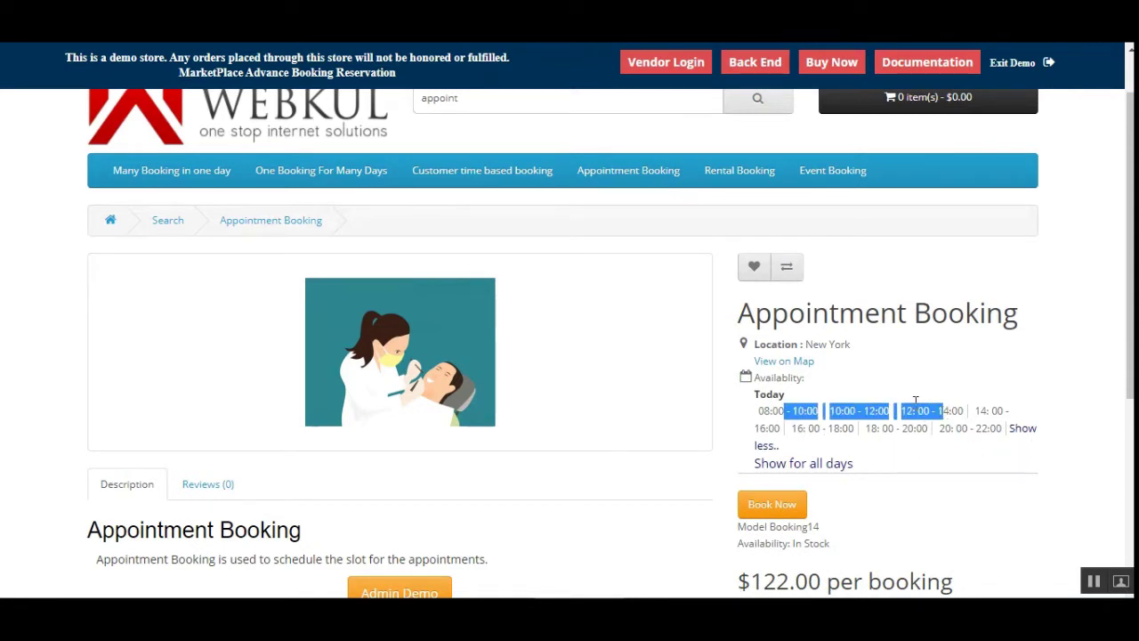
{"action": "left_click", "coordinate": [1109, 302]}
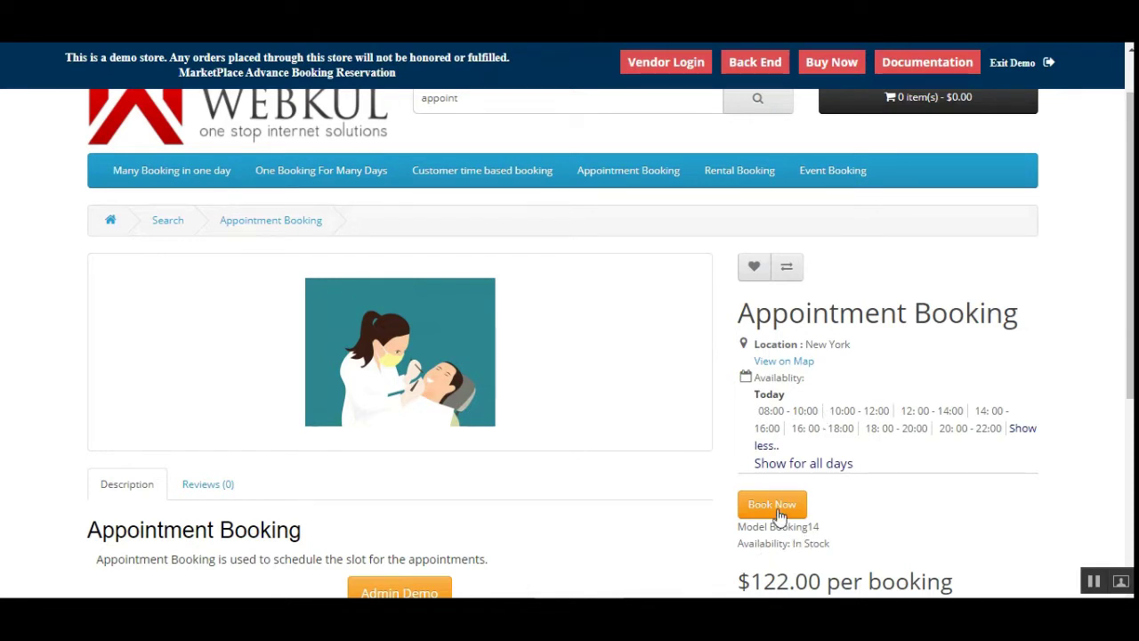
Step: Check the per-booking price and open the Appointment Booking calendar popup
{"action": "scroll", "coordinate": [801, 515], "scroll_direction": "down", "scroll_amount": 1}
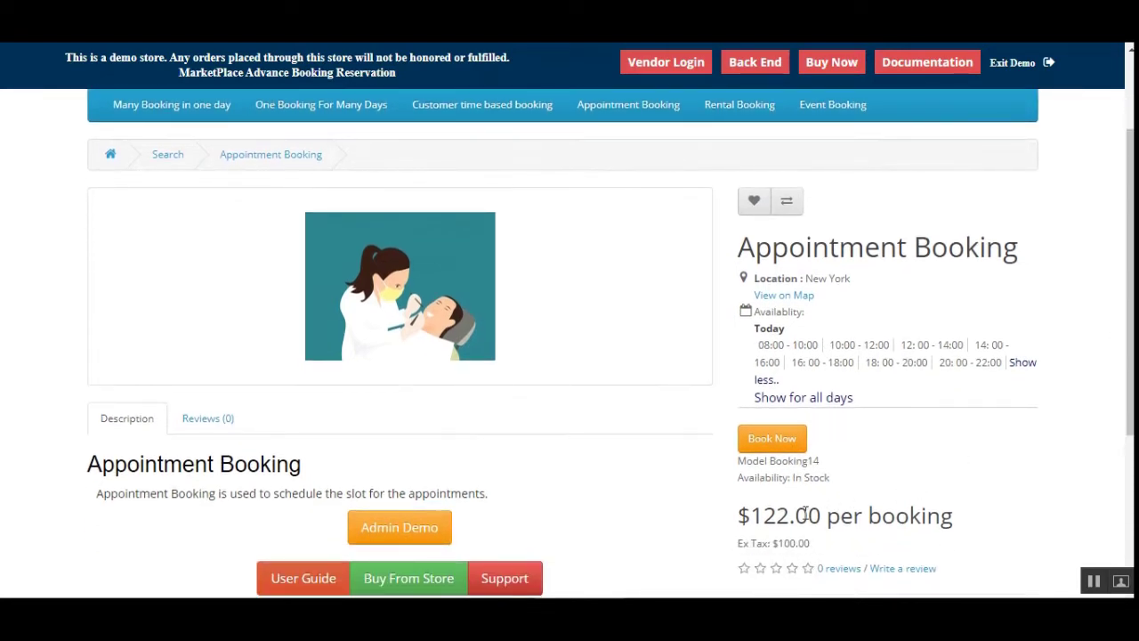
{"action": "left_click_drag", "start_coordinate": [926, 517], "coordinate": [775, 509]}
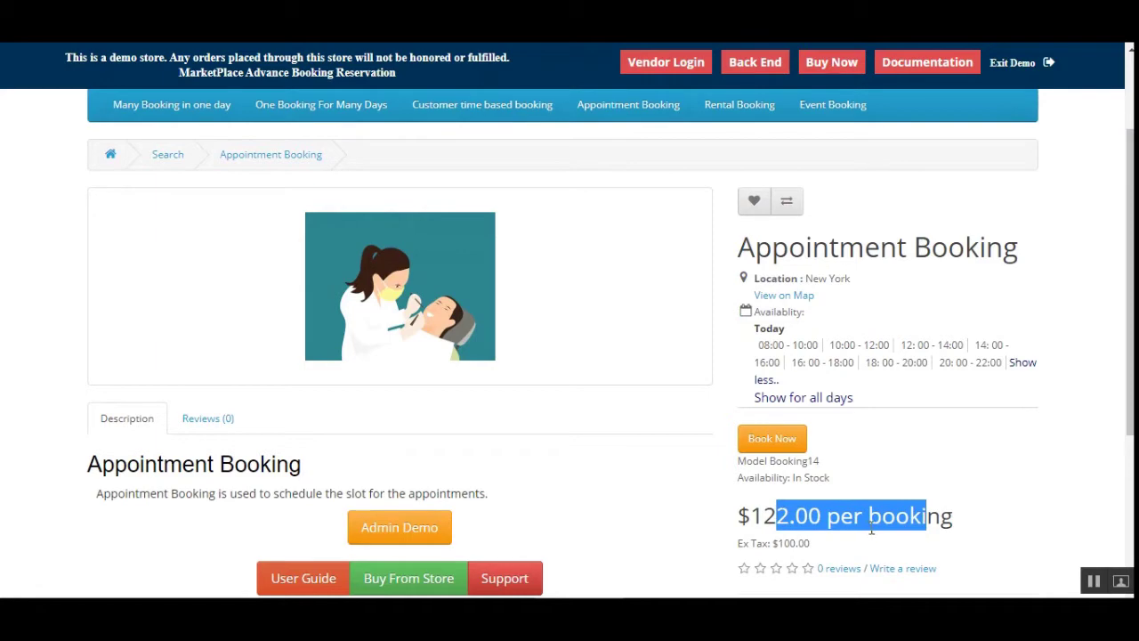
{"action": "left_click", "coordinate": [770, 445]}
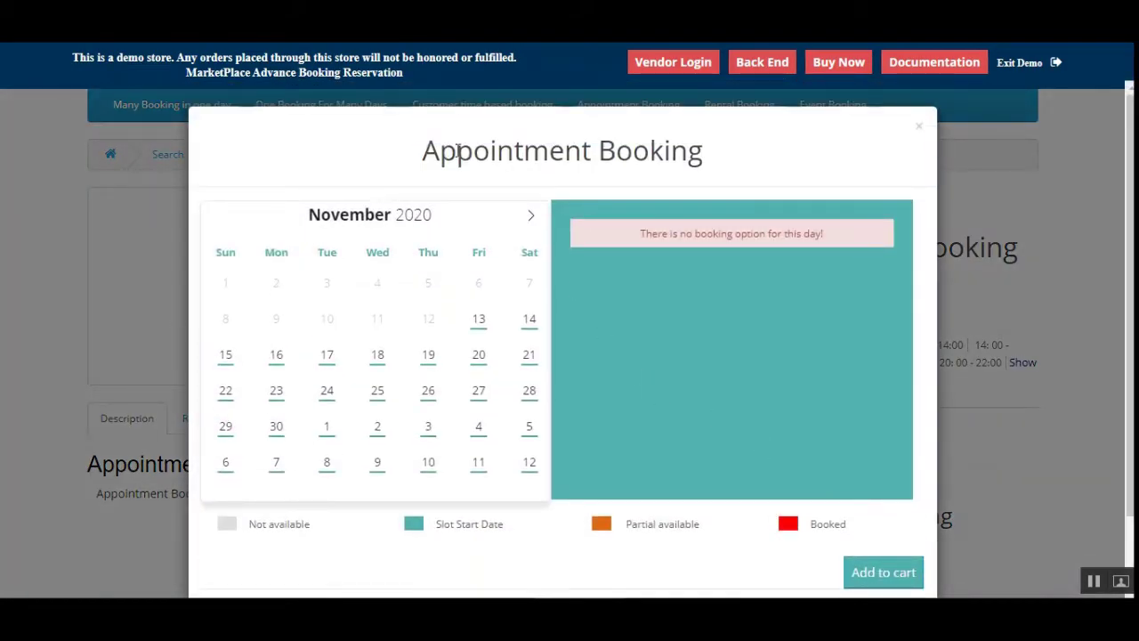
Step: Pick 13 November 2020, which shows no booking option available
{"action": "left_click_drag", "start_coordinate": [440, 151], "coordinate": [669, 258]}
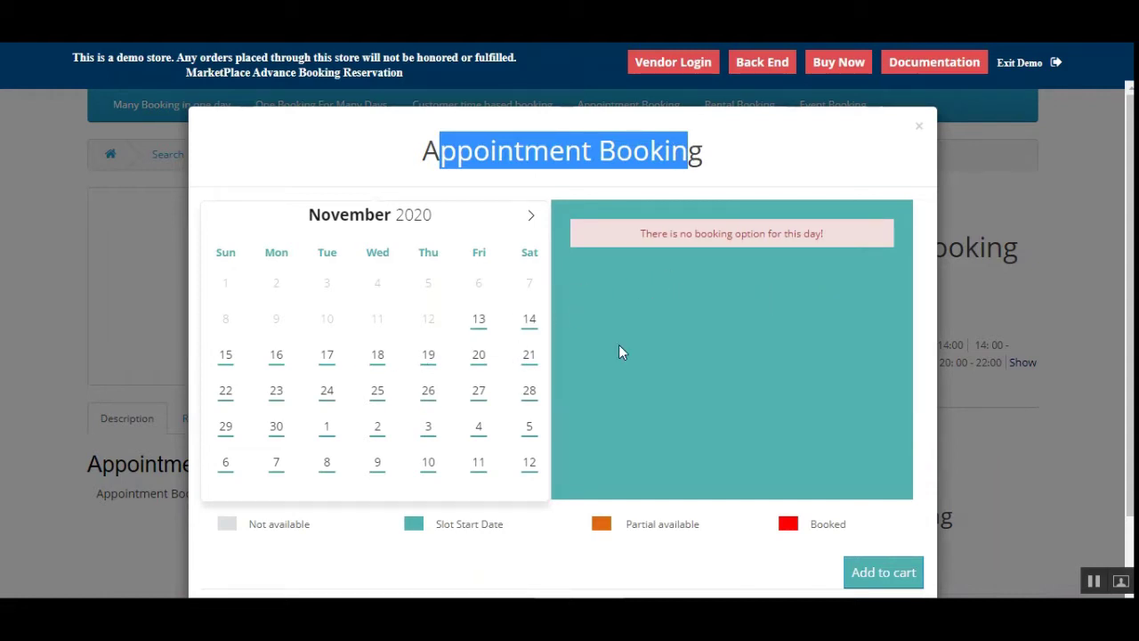
{"action": "left_click", "coordinate": [480, 322]}
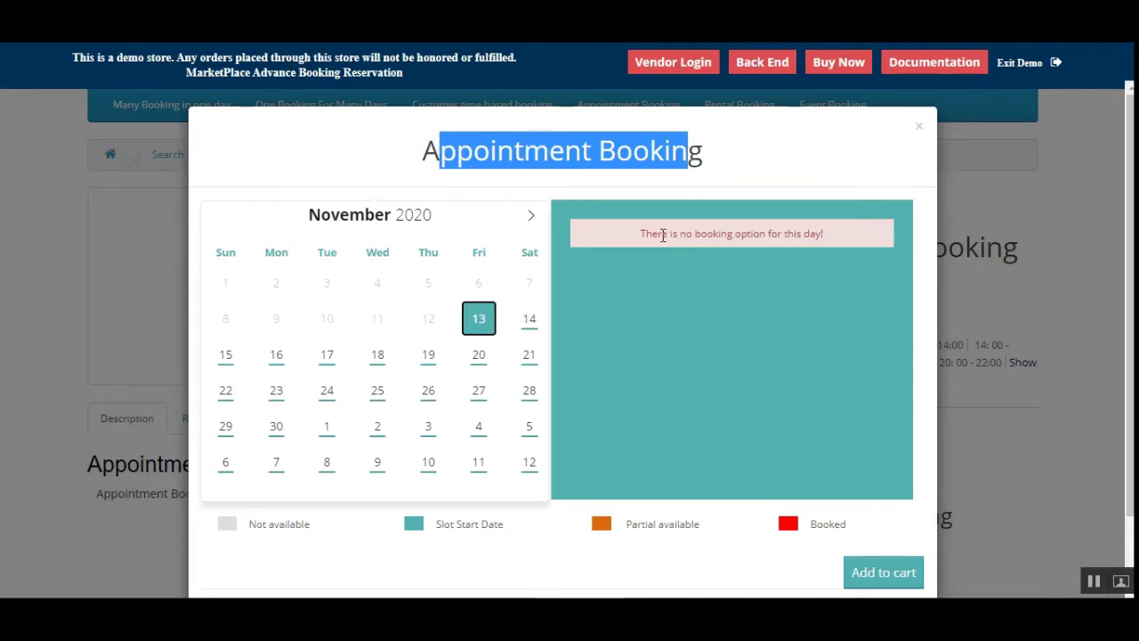
{"action": "left_click_drag", "start_coordinate": [663, 235], "coordinate": [781, 235]}
Step: Pick Saturday 14 November and review its 08:00–22:00 two-hour slots, 500 each
{"action": "left_click", "coordinate": [528, 326]}
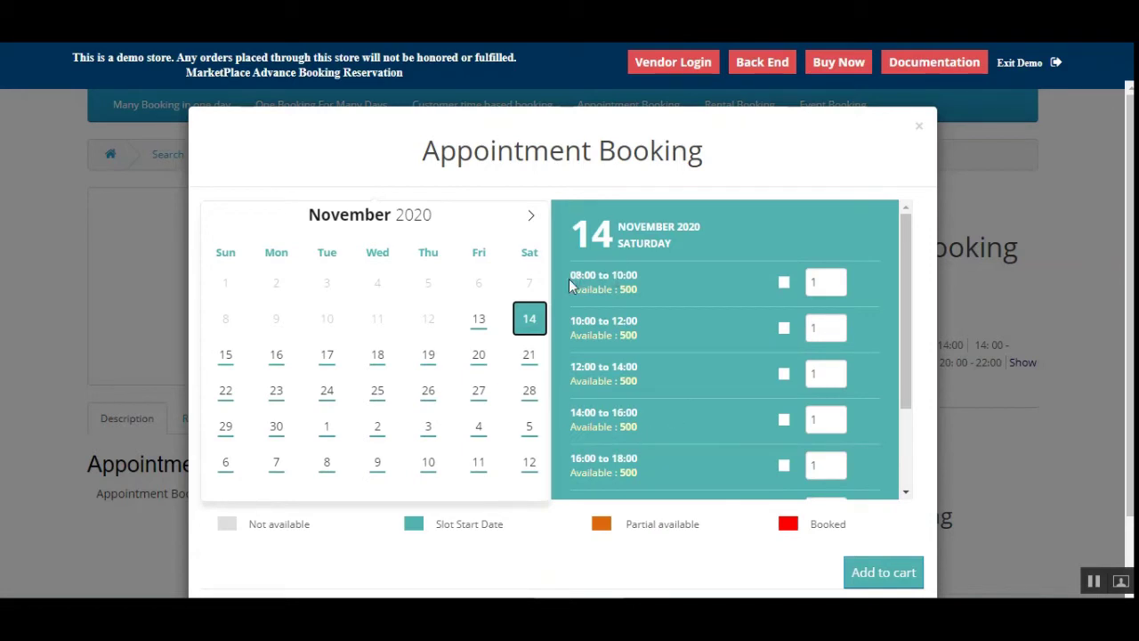
{"action": "left_click_drag", "start_coordinate": [570, 276], "coordinate": [639, 275]}
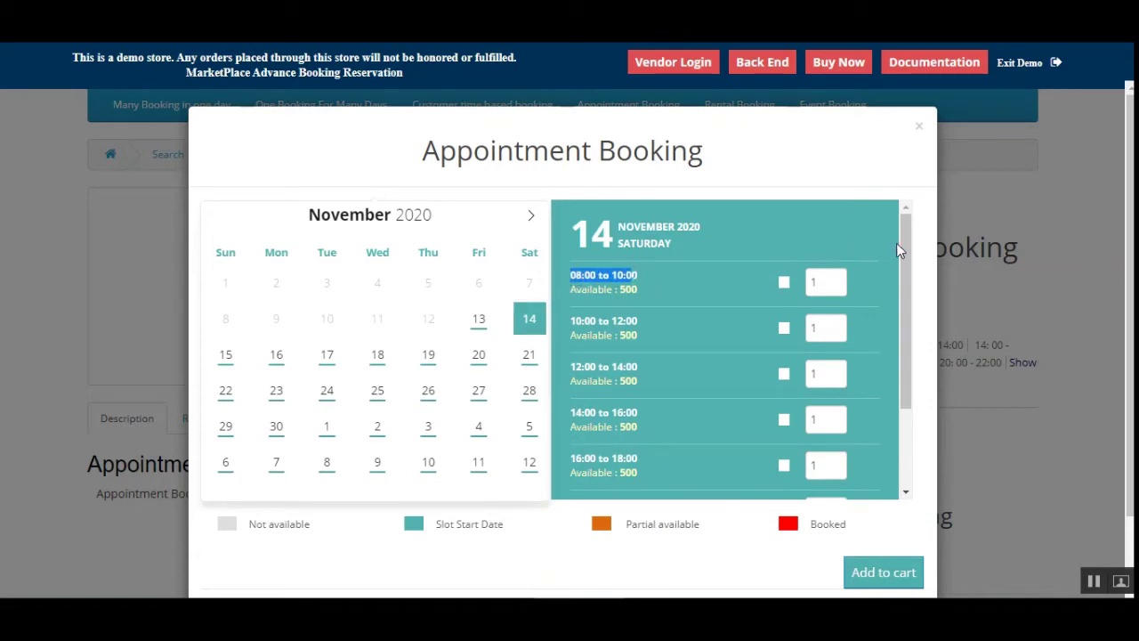
{"action": "left_click_drag", "start_coordinate": [901, 244], "coordinate": [861, 368]}
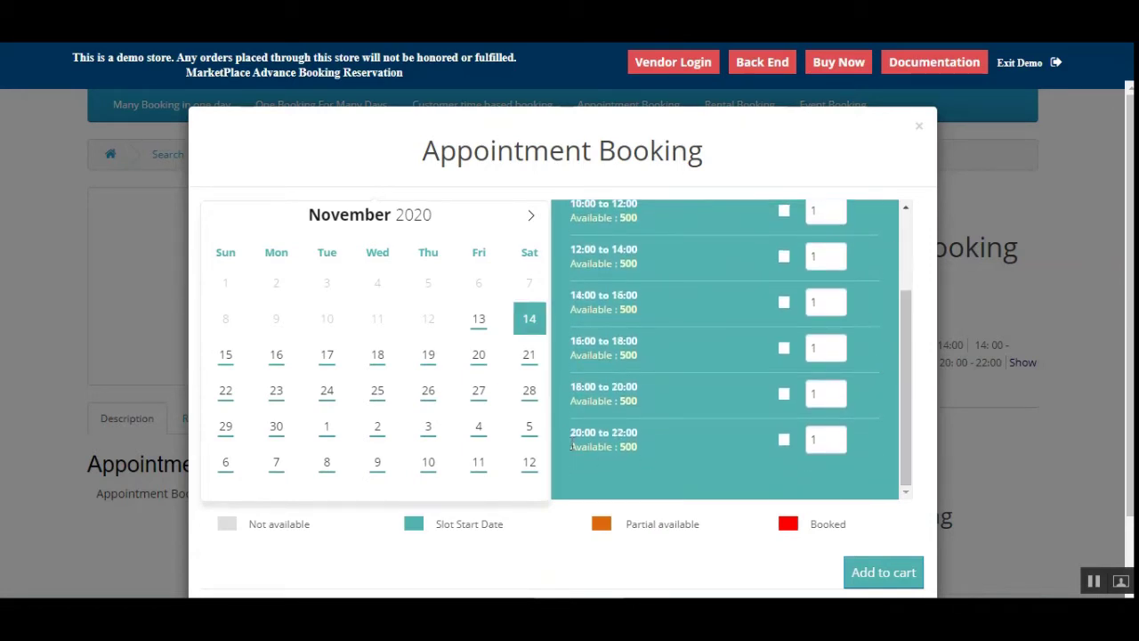
{"action": "left_click_drag", "start_coordinate": [577, 433], "coordinate": [626, 432]}
{"action": "left_click", "coordinate": [635, 452]}
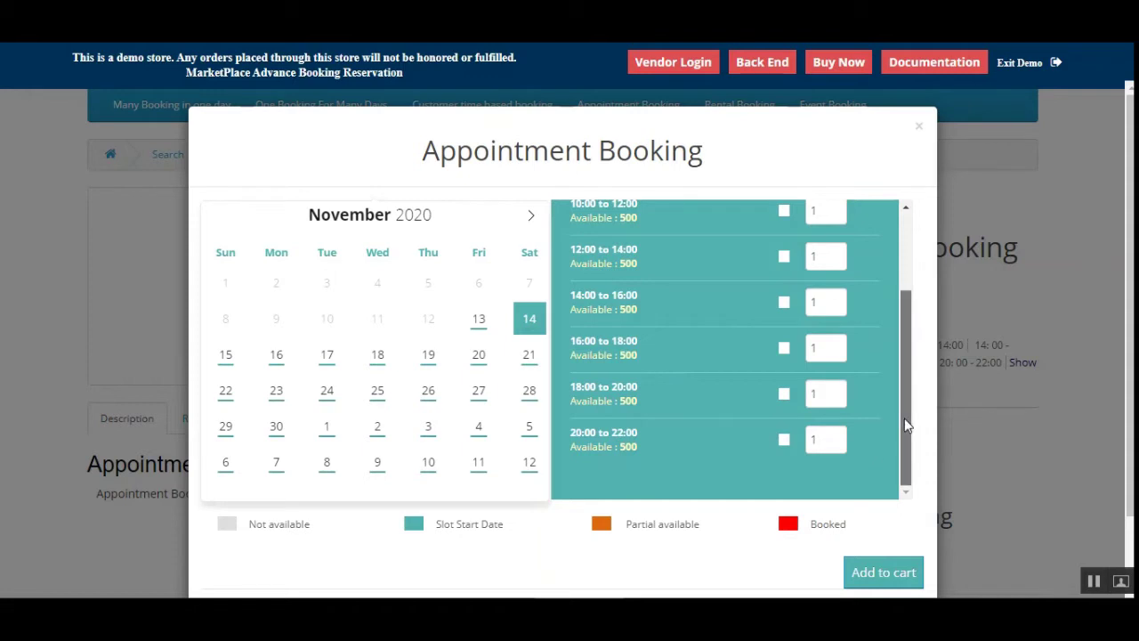
{"action": "scroll", "coordinate": [902, 369], "scroll_direction": "up", "scroll_amount": 2}
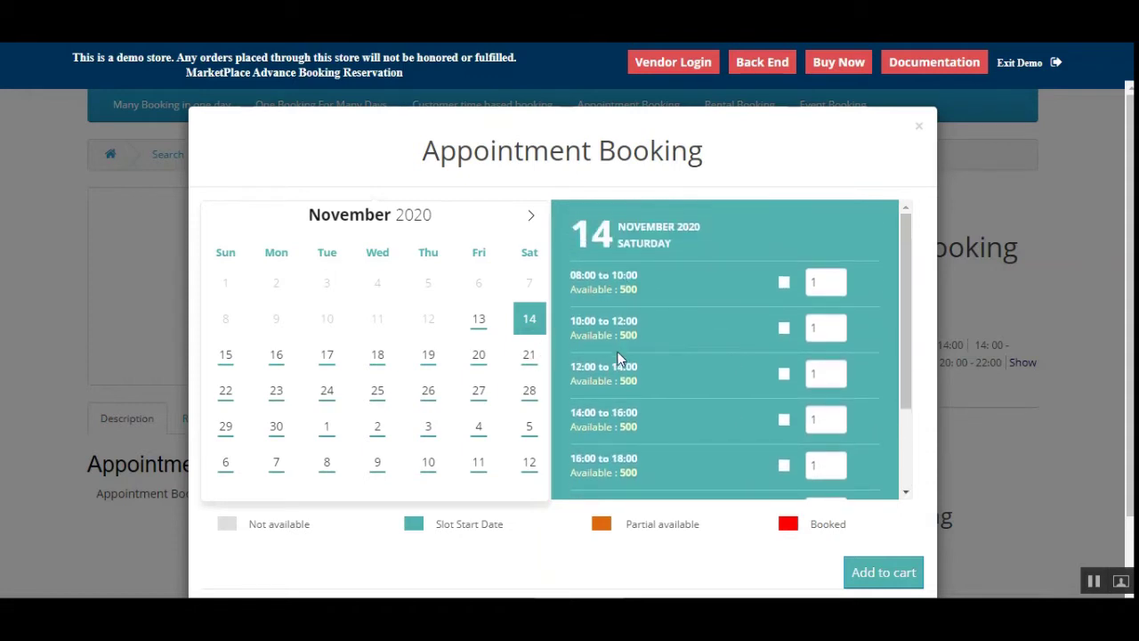
{"action": "scroll", "coordinate": [649, 427], "scroll_direction": "down", "scroll_amount": 2}
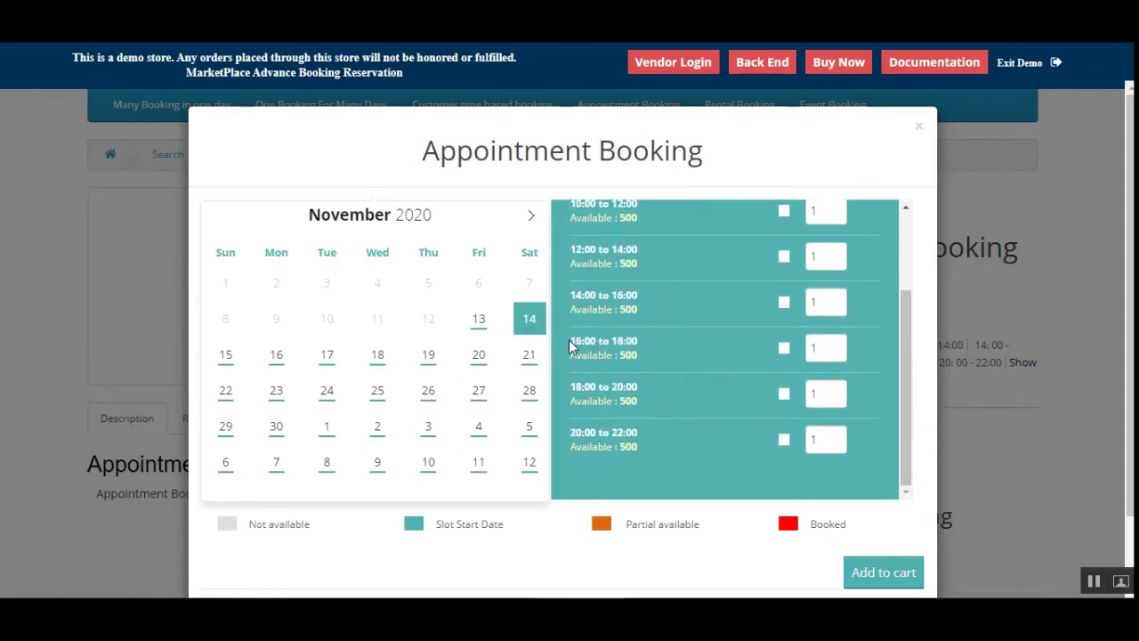
{"action": "left_click_drag", "start_coordinate": [570, 346], "coordinate": [642, 348]}
{"action": "left_click", "coordinate": [1104, 583]}
{"action": "mouse_move", "coordinate": [908, 381]}
{"action": "left_mouse_down"}
{"action": "mouse_move", "coordinate": [909, 318]}
{"action": "mouse_move", "coordinate": [909, 370]}
{"action": "left_mouse_up"}
{"action": "left_click", "coordinate": [908, 370]}
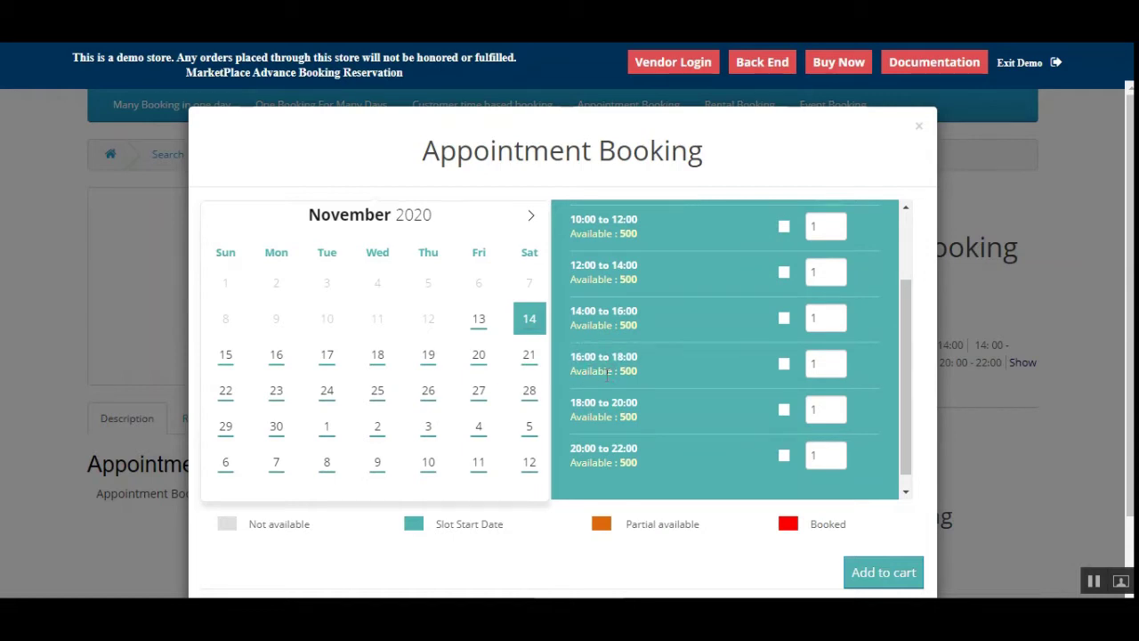
Step: Select the 16:00–18:00 slot with quantity 200 and check the summary's booking dates
{"action": "double_click", "coordinate": [832, 367]}
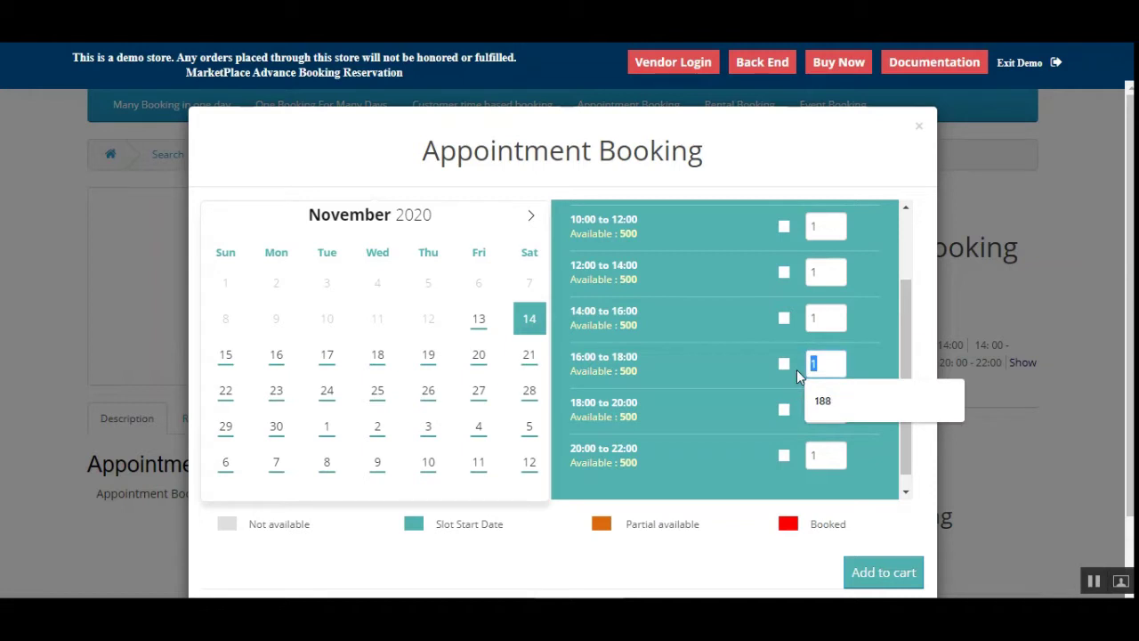
{"action": "type", "text": "200"}
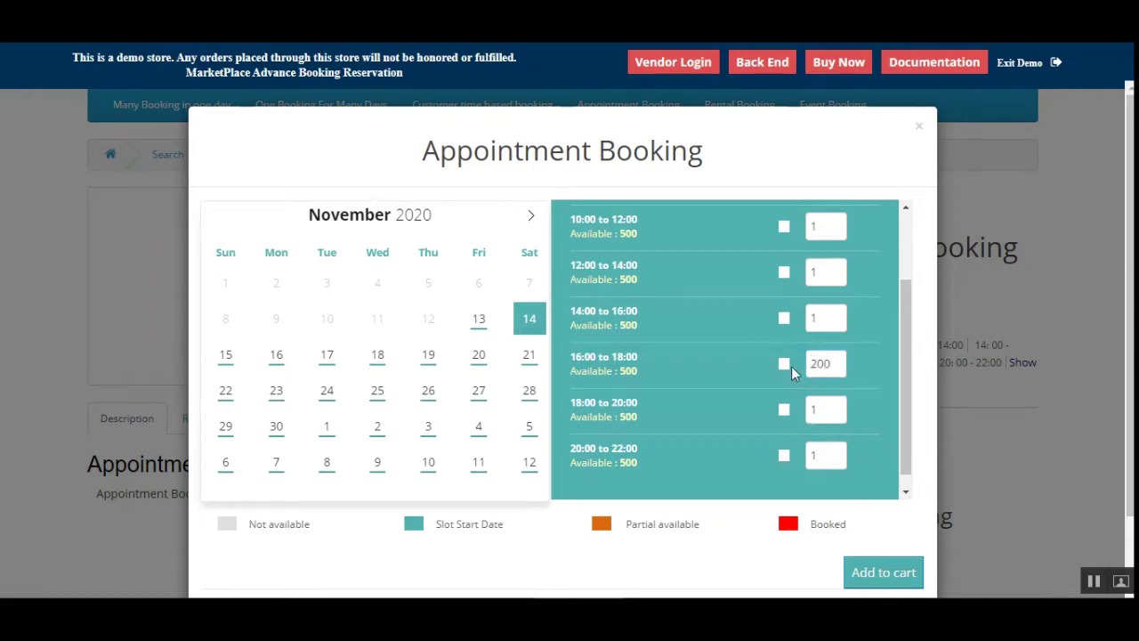
{"action": "left_click", "coordinate": [783, 367]}
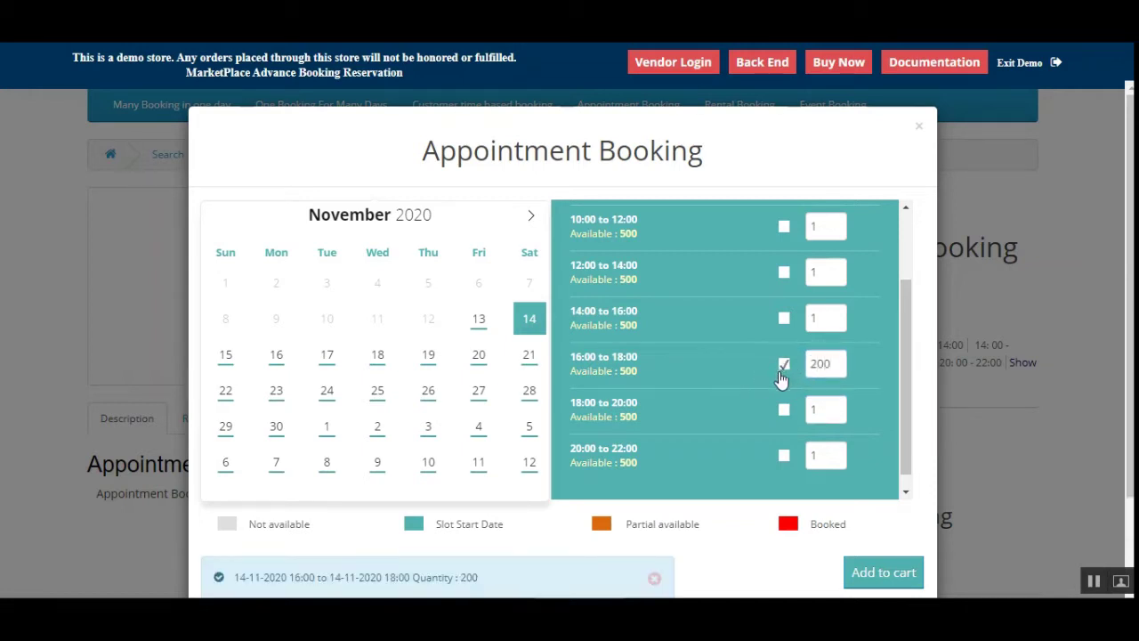
{"action": "left_click_drag", "start_coordinate": [903, 328], "coordinate": [890, 438]}
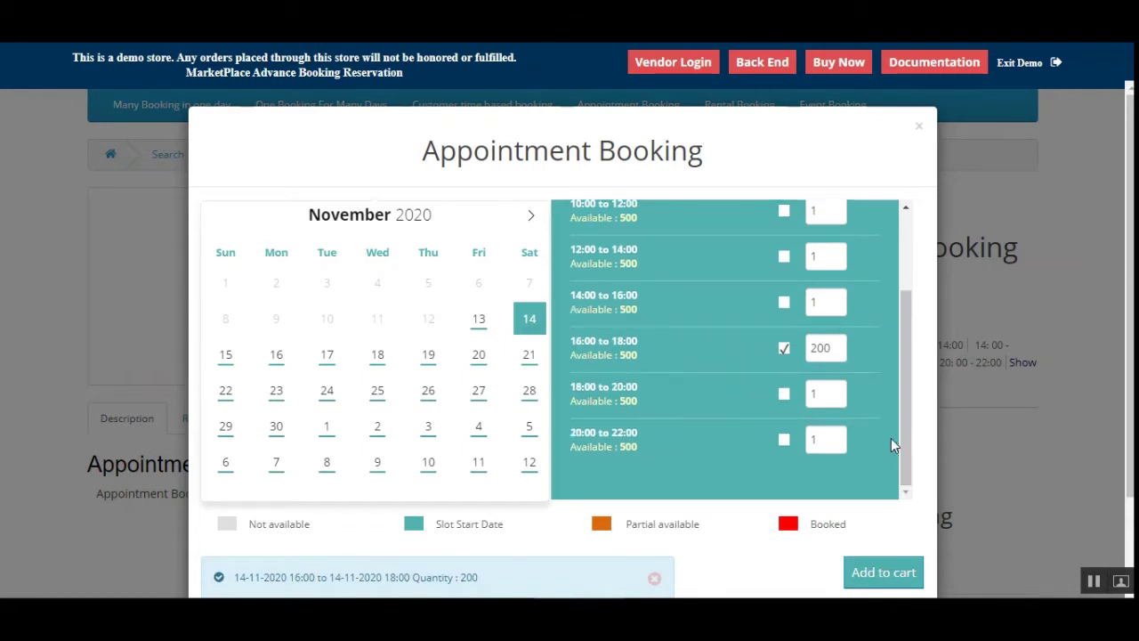
{"action": "scroll", "coordinate": [876, 441], "scroll_direction": "down", "scroll_amount": 2}
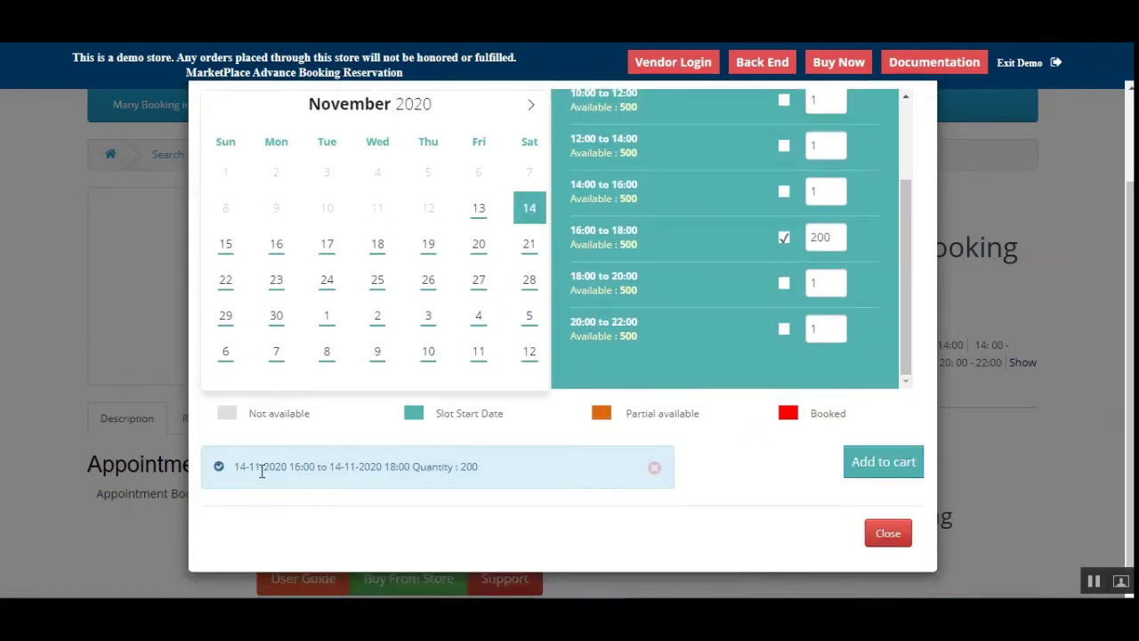
{"action": "left_click_drag", "start_coordinate": [236, 467], "coordinate": [491, 476]}
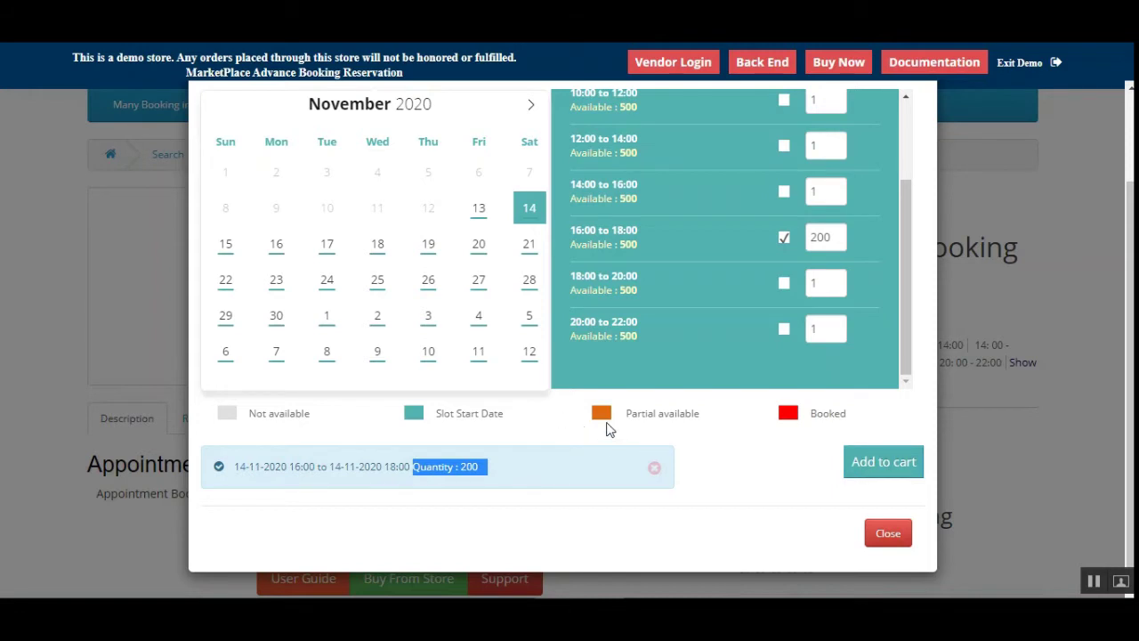
Step: Add the 200-quantity 14 November 16:00–18:00 booking to the cart
{"action": "scroll", "coordinate": [605, 427], "scroll_direction": "up", "scroll_amount": 1}
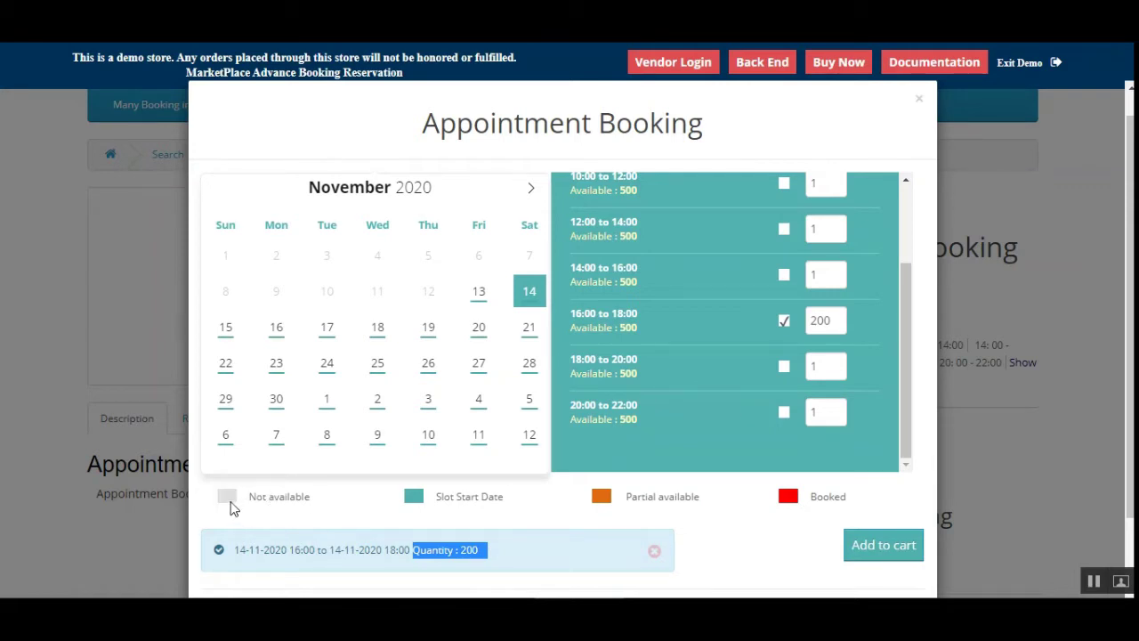
{"action": "scroll", "coordinate": [682, 395], "scroll_direction": "up", "scroll_amount": 3}
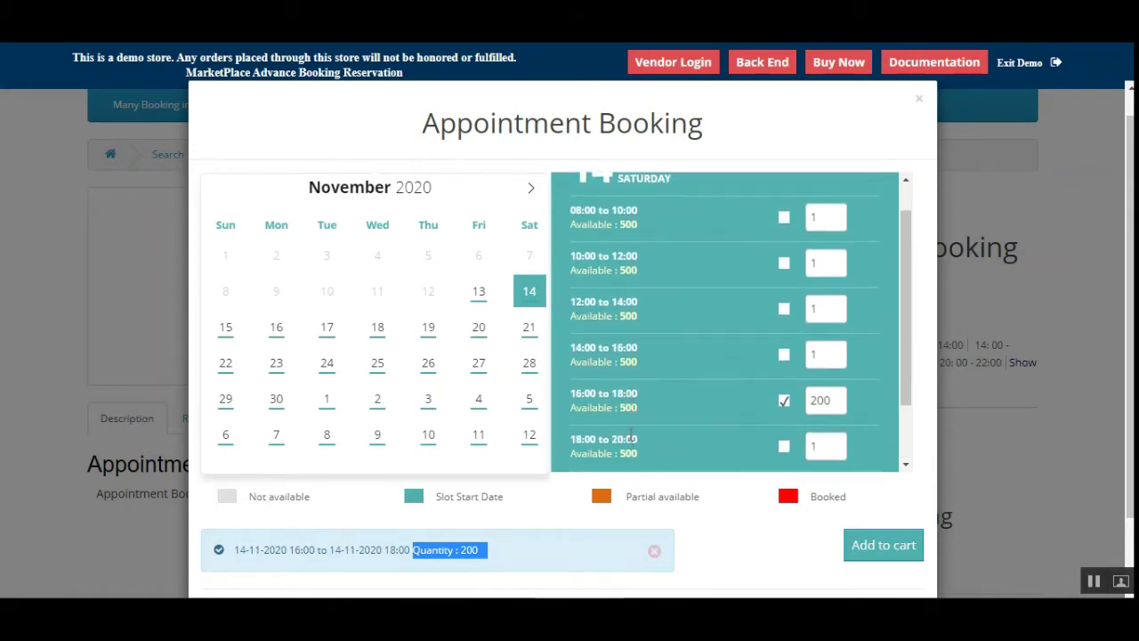
{"action": "scroll", "coordinate": [629, 438], "scroll_direction": "down", "scroll_amount": 1}
{"action": "scroll", "coordinate": [881, 534], "scroll_direction": "down", "scroll_amount": 1}
{"action": "scroll", "coordinate": [867, 543], "scroll_direction": "up", "scroll_amount": 2}
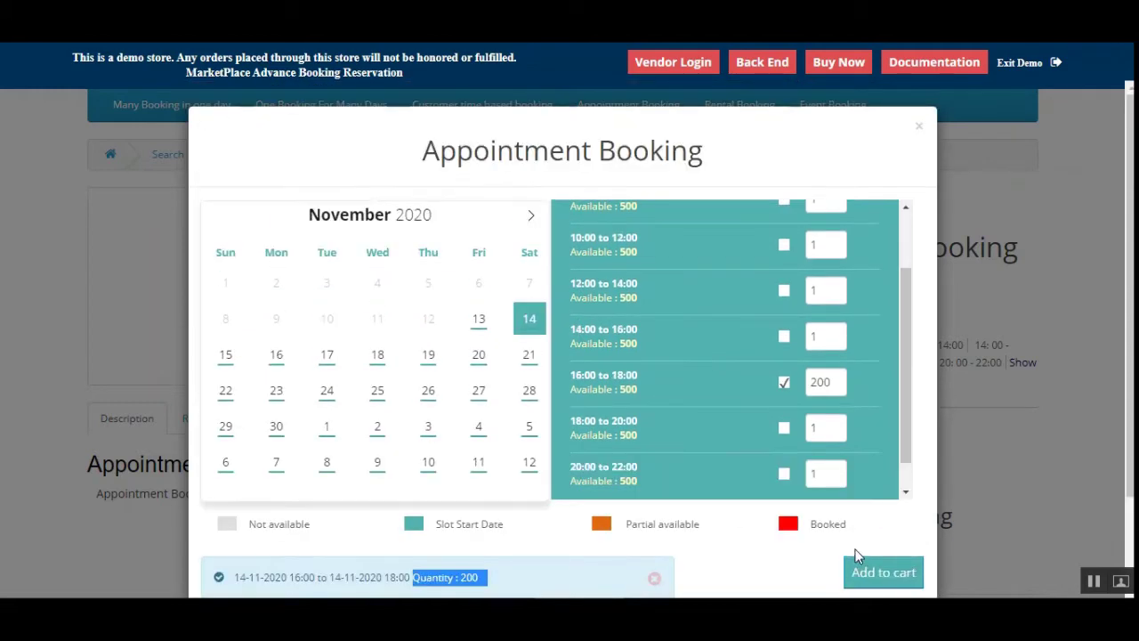
{"action": "scroll", "coordinate": [842, 526], "scroll_direction": "down", "scroll_amount": 1}
{"action": "left_click", "coordinate": [894, 476]}
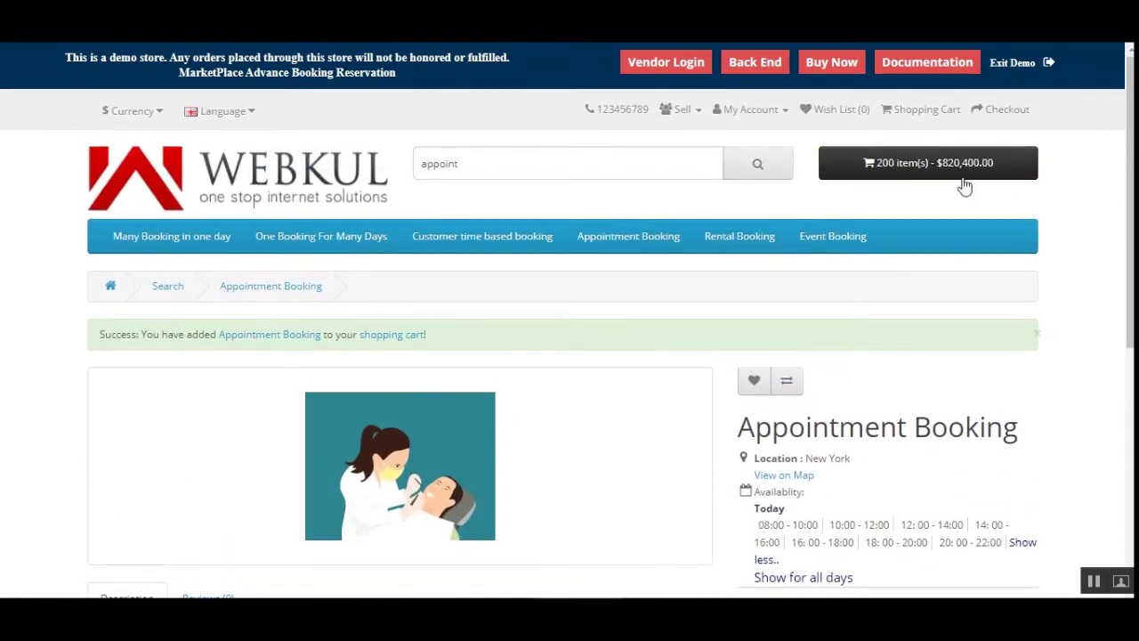
Step: Review the mini-cart's 200-slot booking line, its duration and totals
{"action": "left_click", "coordinate": [940, 169]}
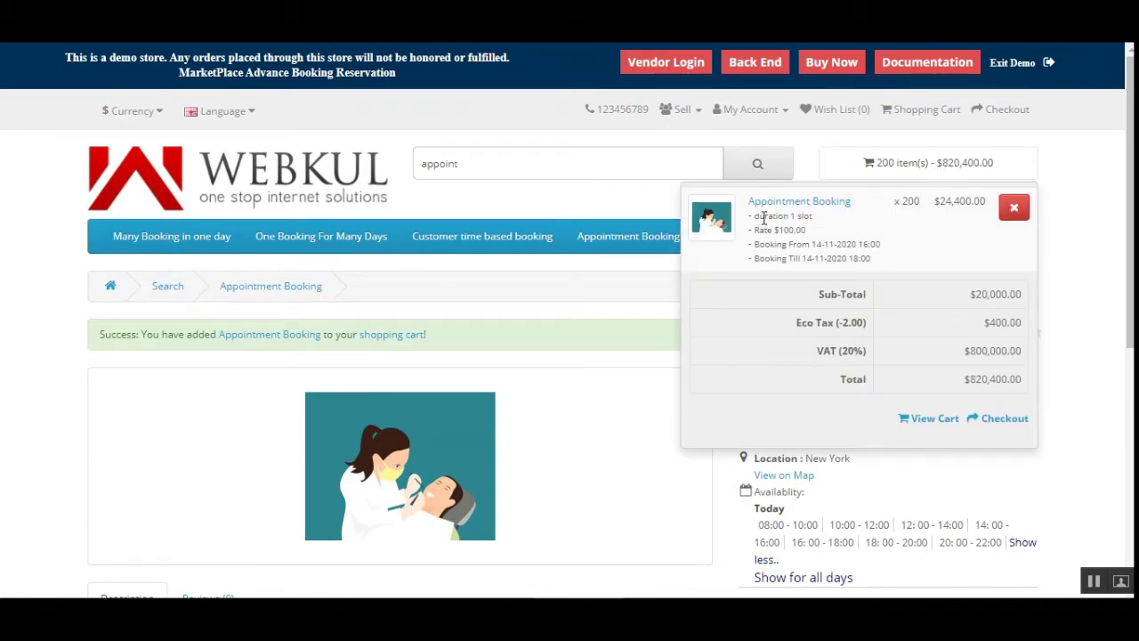
{"action": "left_click_drag", "start_coordinate": [763, 217], "coordinate": [804, 217]}
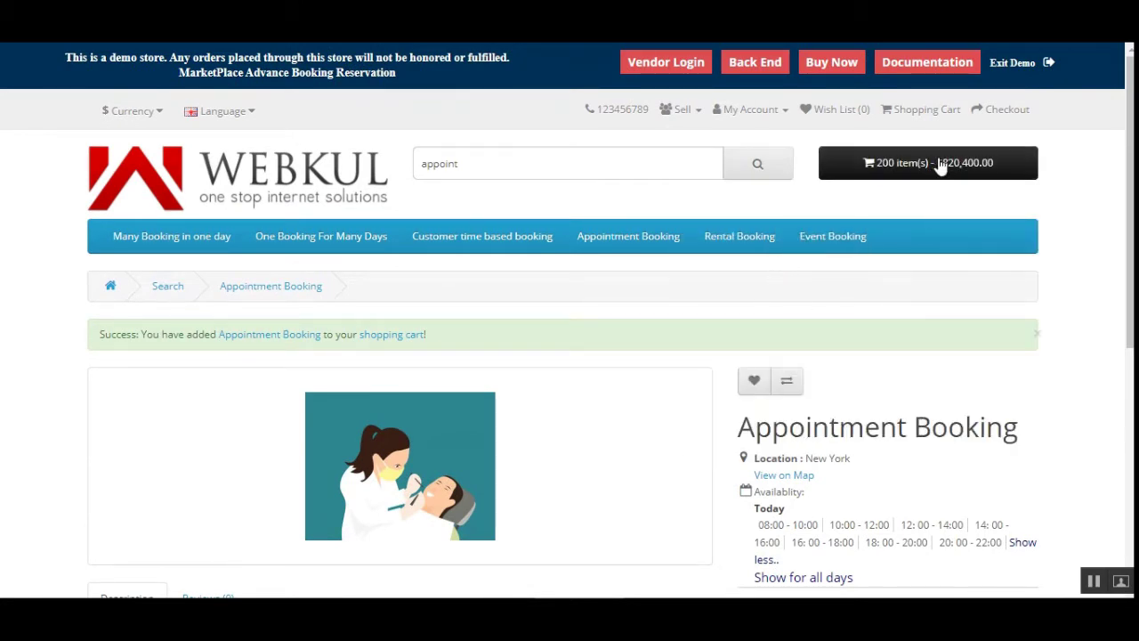
{"action": "left_click", "coordinate": [877, 162]}
{"action": "left_click", "coordinate": [805, 229]}
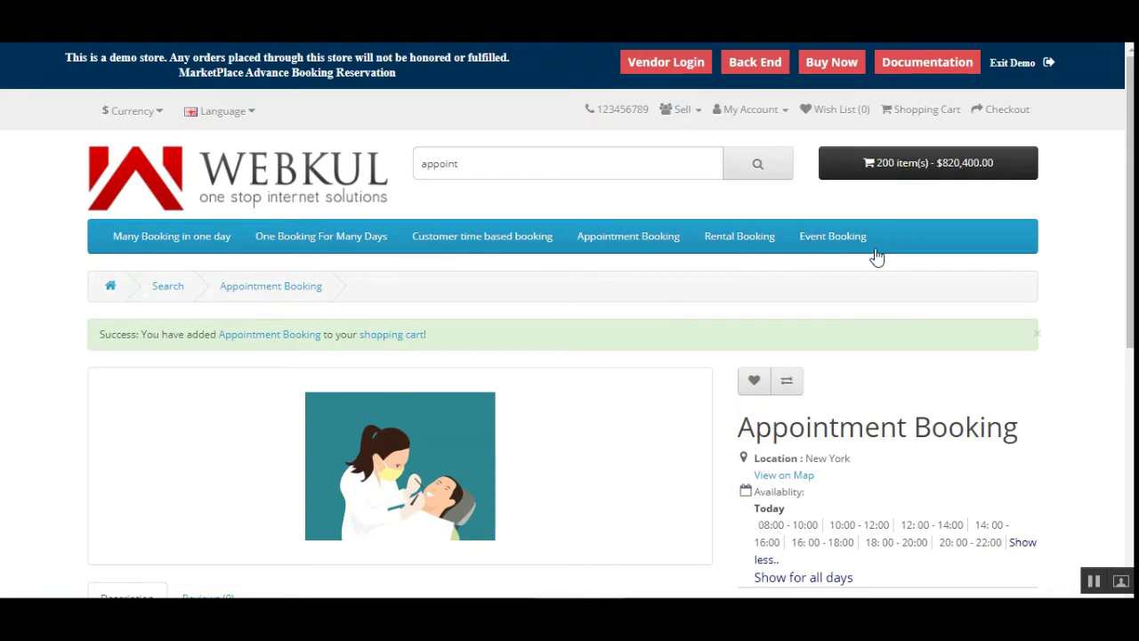
{"action": "left_click", "coordinate": [929, 176]}
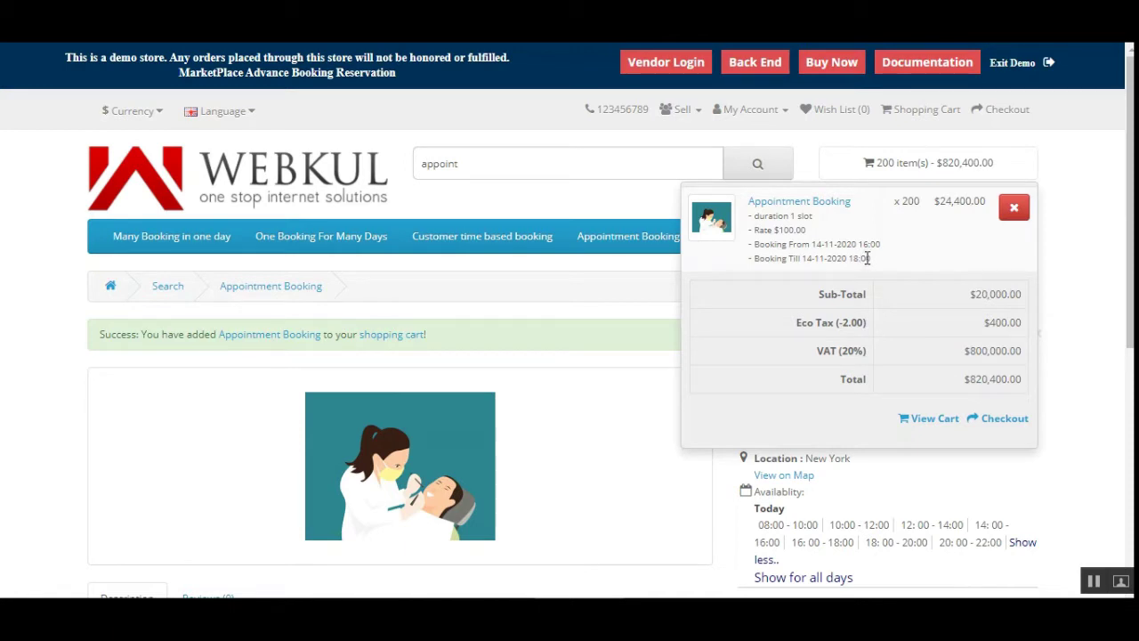
Step: Proceed from the mini-cart to the Checkout page
{"action": "left_click", "coordinate": [1008, 422]}
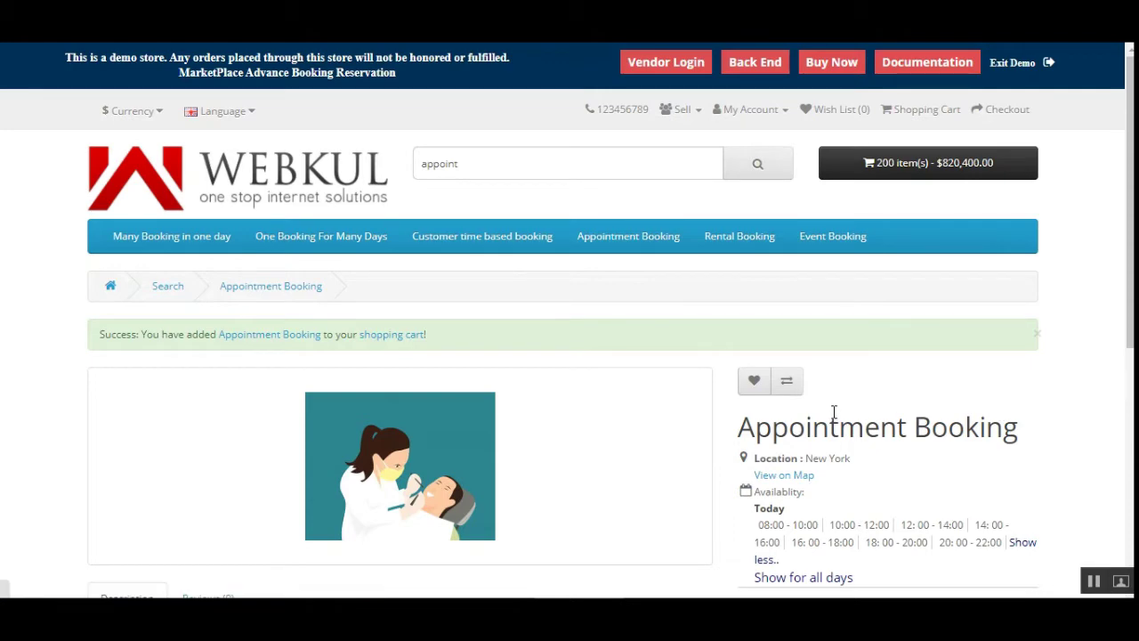
{"action": "scroll", "coordinate": [534, 391], "scroll_direction": "down", "scroll_amount": 1}
{"action": "scroll", "coordinate": [407, 401], "scroll_direction": "down", "scroll_amount": 3}
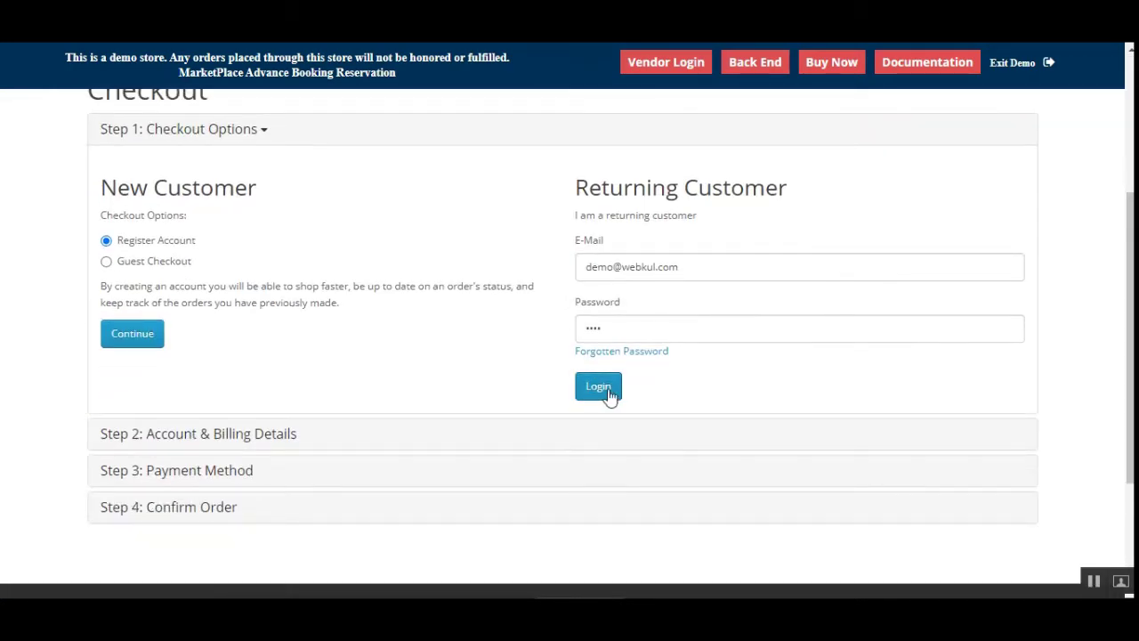
Step: Log in as the returning customer, keep the existing address and accept Terms & Conditions
{"action": "left_click", "coordinate": [608, 389]}
{"action": "scroll", "coordinate": [1119, 133], "scroll_direction": "up", "scroll_amount": 2}
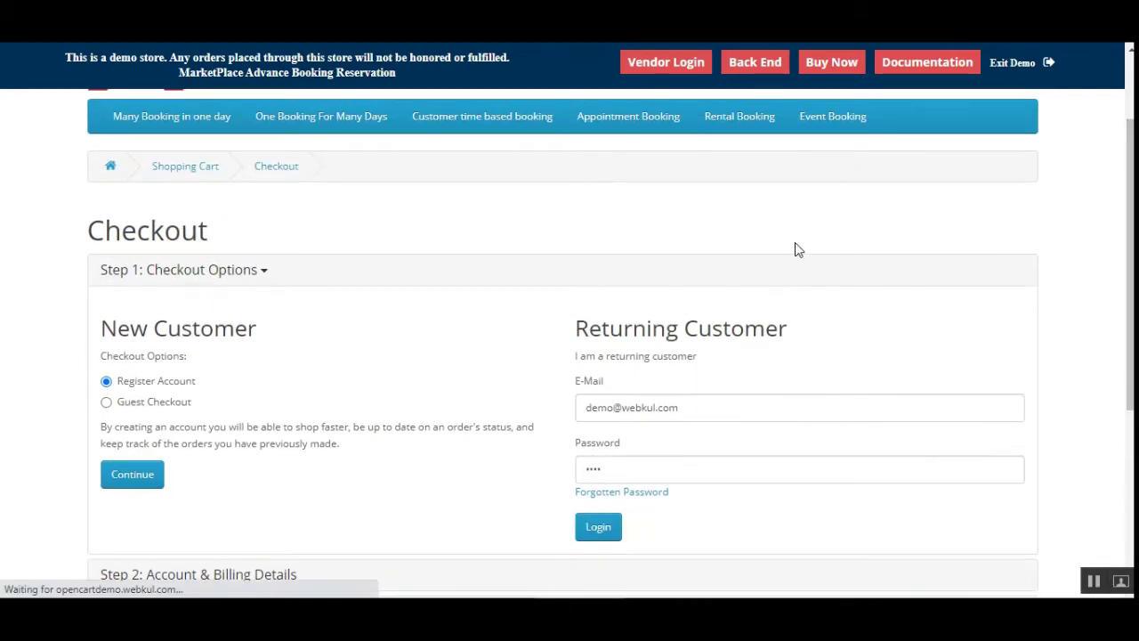
{"action": "scroll", "coordinate": [588, 356], "scroll_direction": "down", "scroll_amount": 3}
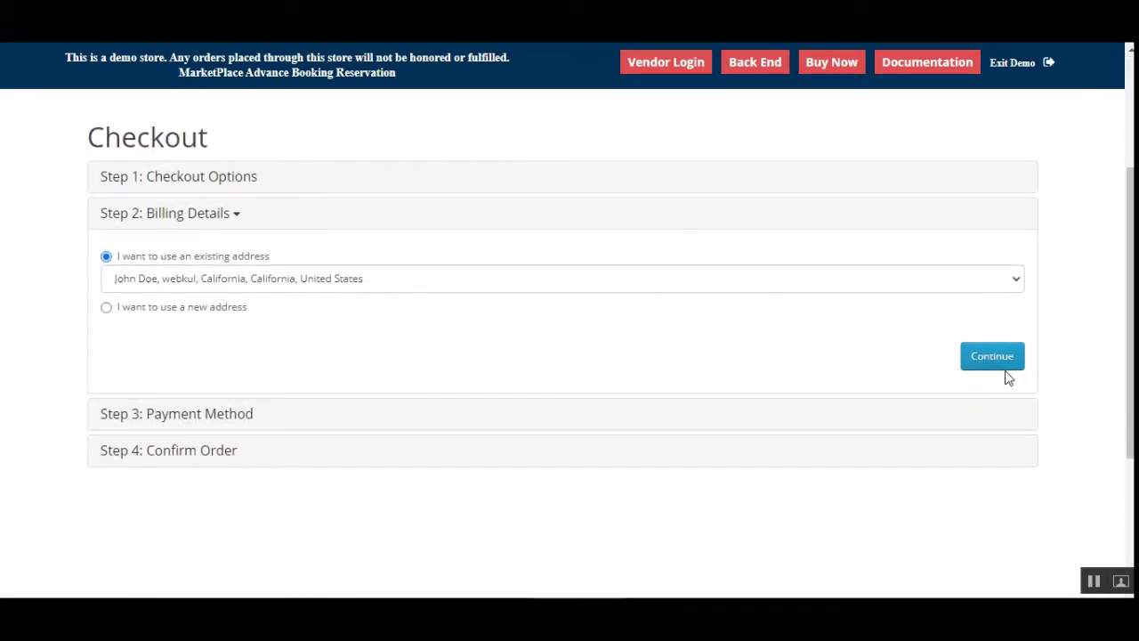
{"action": "left_click", "coordinate": [999, 363]}
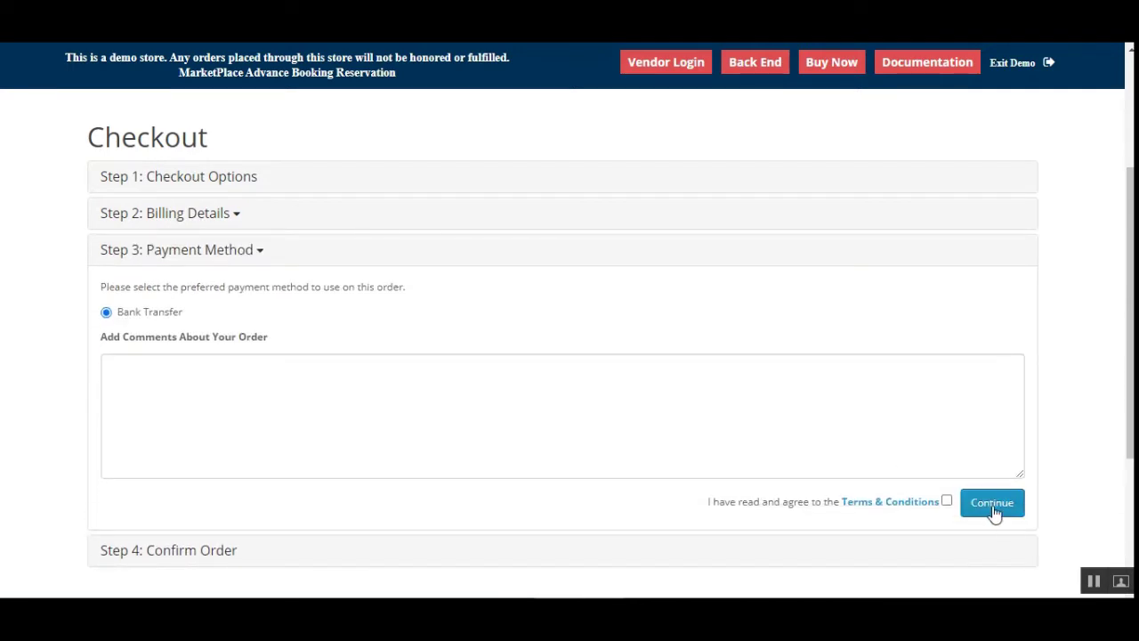
{"action": "left_click", "coordinate": [947, 502]}
{"action": "left_click", "coordinate": [988, 503]}
Step: Check the order's booking start/end times and slot rate, then confirm the order
{"action": "scroll", "coordinate": [1130, 356], "scroll_direction": "down", "scroll_amount": 2}
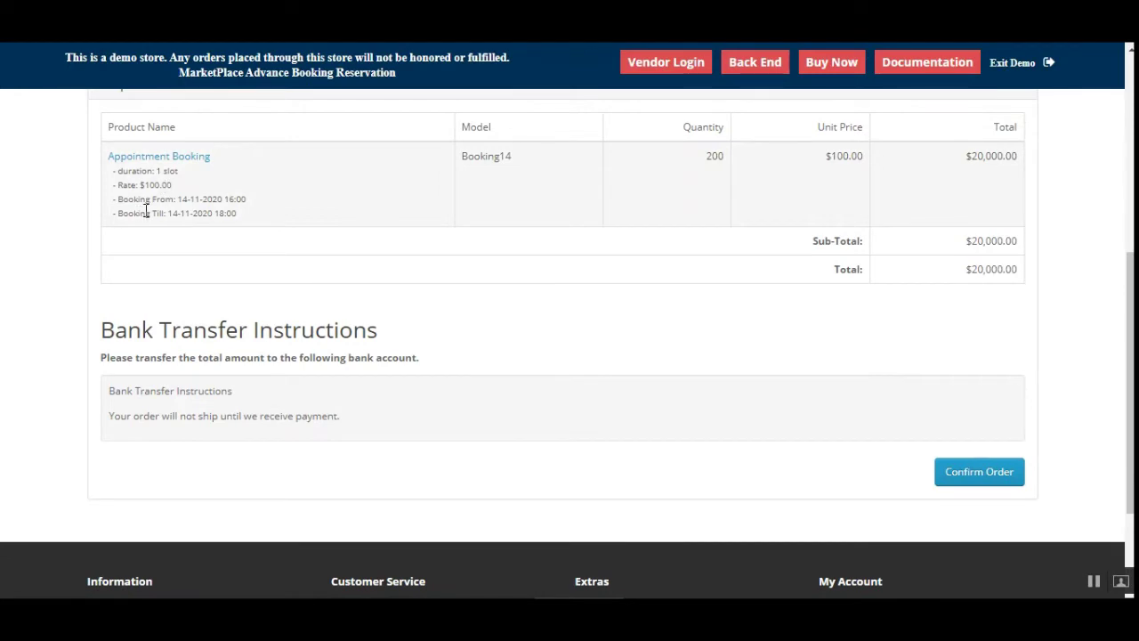
{"action": "left_click_drag", "start_coordinate": [146, 210], "coordinate": [239, 218]}
{"action": "left_click", "coordinate": [172, 213]}
{"action": "left_click_drag", "start_coordinate": [145, 187], "coordinate": [168, 186]}
{"action": "left_click", "coordinate": [981, 474]}
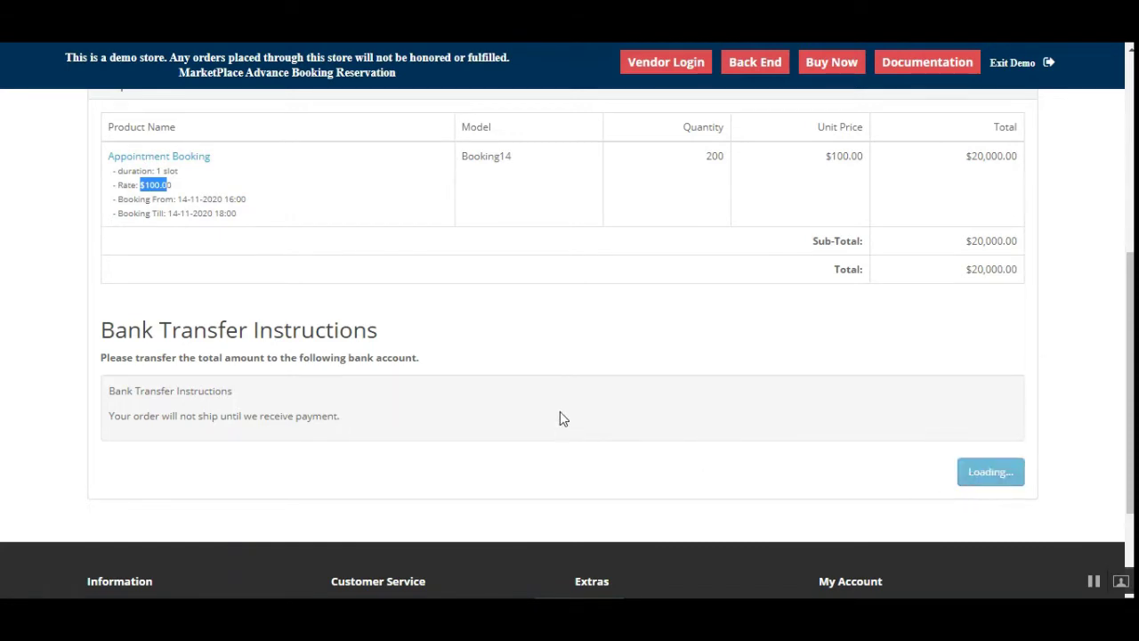
{"action": "scroll", "coordinate": [614, 363], "scroll_direction": "up", "scroll_amount": 3}
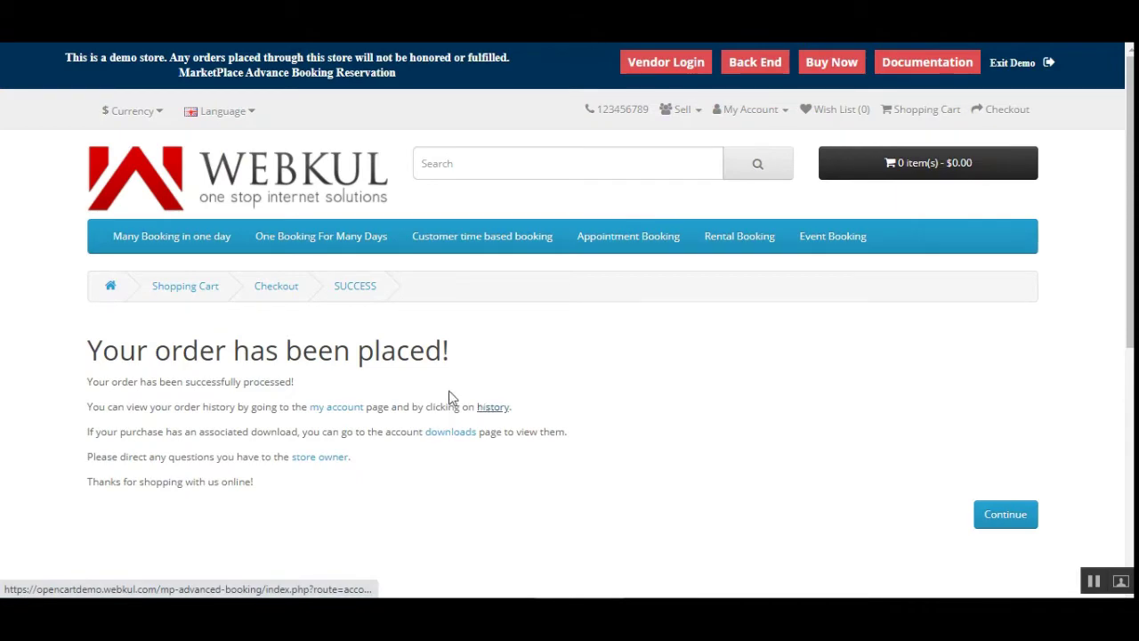
Step: Open the order history and view the newest order's details
{"action": "left_click", "coordinate": [493, 407]}
{"action": "scroll", "coordinate": [466, 315], "scroll_direction": "down", "scroll_amount": 5}
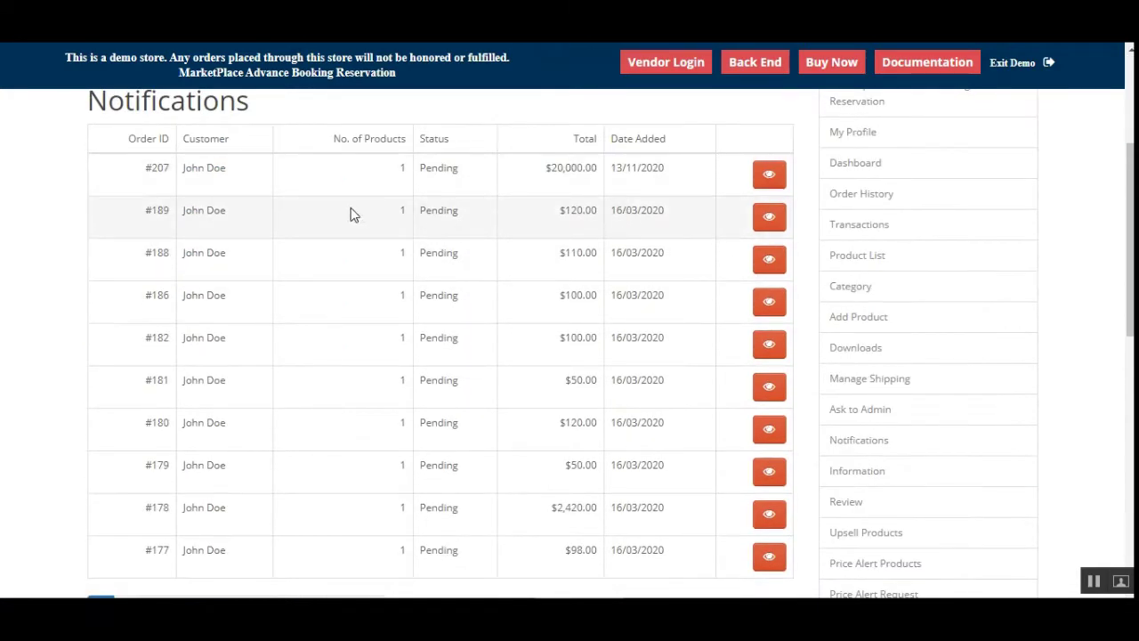
{"action": "left_click_drag", "start_coordinate": [139, 168], "coordinate": [169, 168]}
{"action": "left_click", "coordinate": [768, 175]}
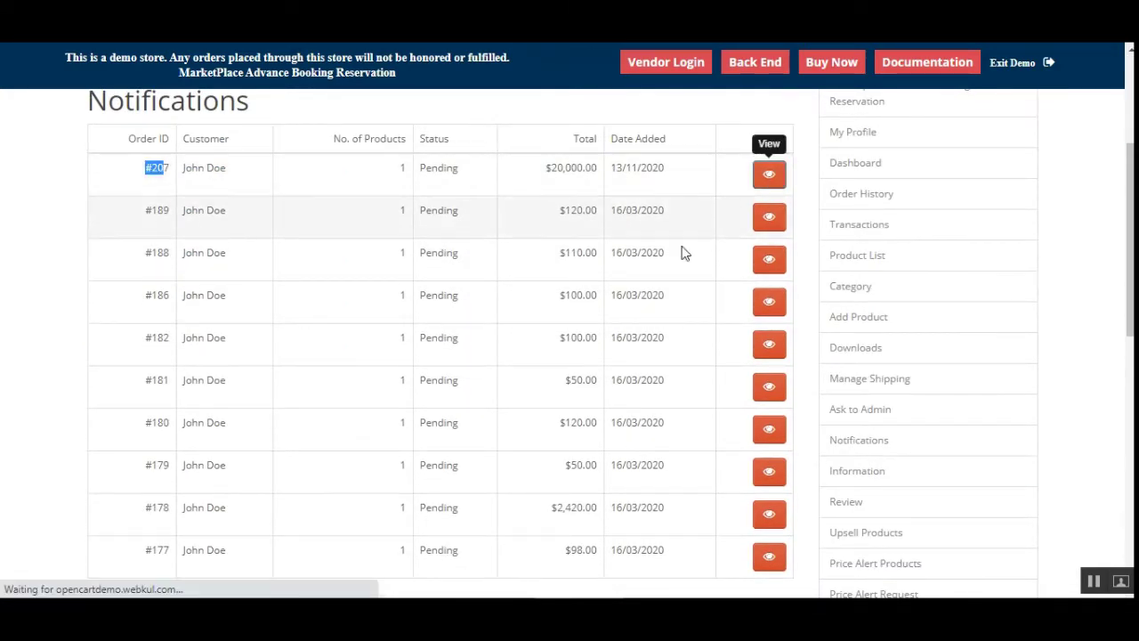
{"action": "scroll", "coordinate": [457, 392], "scroll_direction": "down", "scroll_amount": 3}
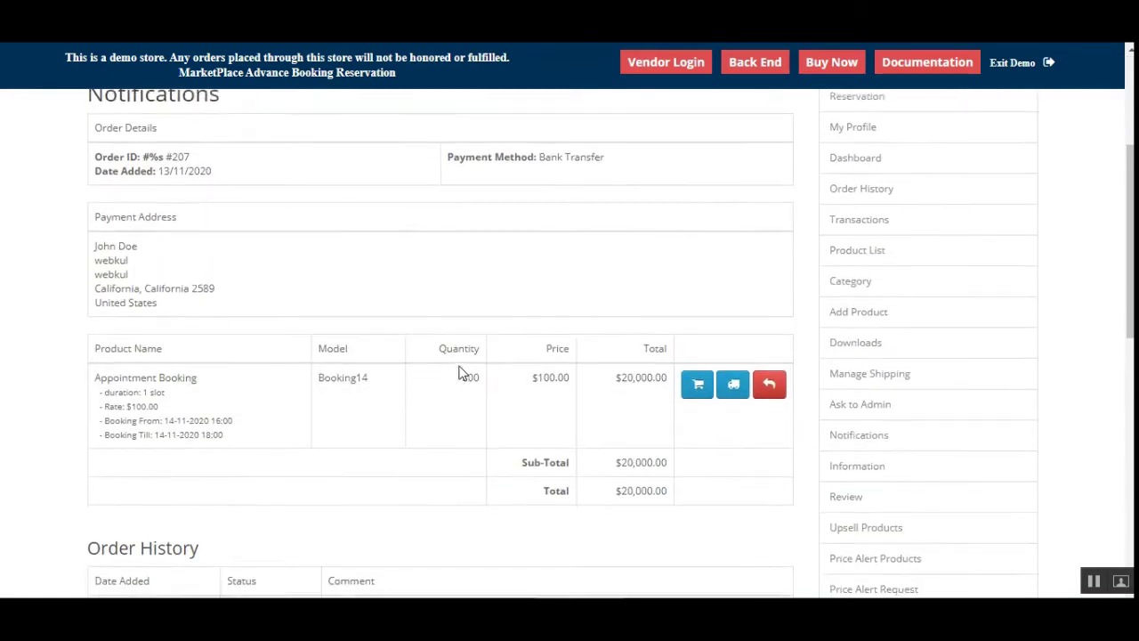
{"action": "scroll", "coordinate": [461, 372], "scroll_direction": "down", "scroll_amount": 2}
{"action": "left_click_drag", "start_coordinate": [95, 216], "coordinate": [164, 230]}
{"action": "left_click_drag", "start_coordinate": [101, 246], "coordinate": [229, 260]}
{"action": "left_click_drag", "start_coordinate": [138, 273], "coordinate": [201, 273]}
{"action": "left_click", "coordinate": [216, 261]}
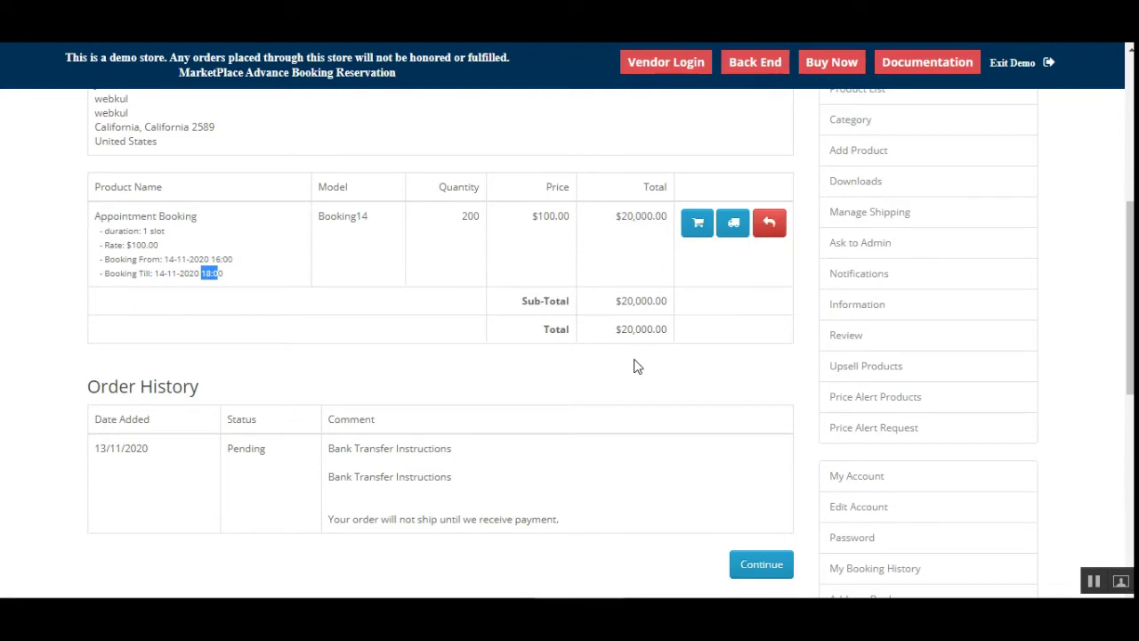
{"action": "scroll", "coordinate": [634, 365], "scroll_direction": "down", "scroll_amount": 3}
{"action": "scroll", "coordinate": [633, 366], "scroll_direction": "up", "scroll_amount": 8}
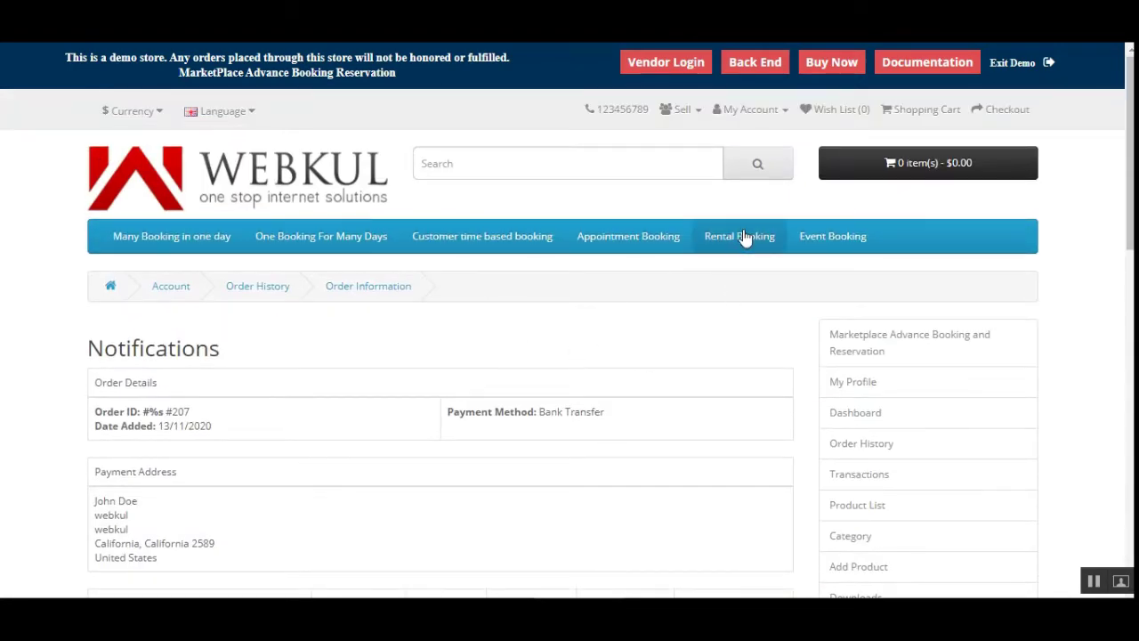
Step: Visit Rental Booking, then browse the three products in the Appointment Booking category
{"action": "left_click", "coordinate": [894, 344]}
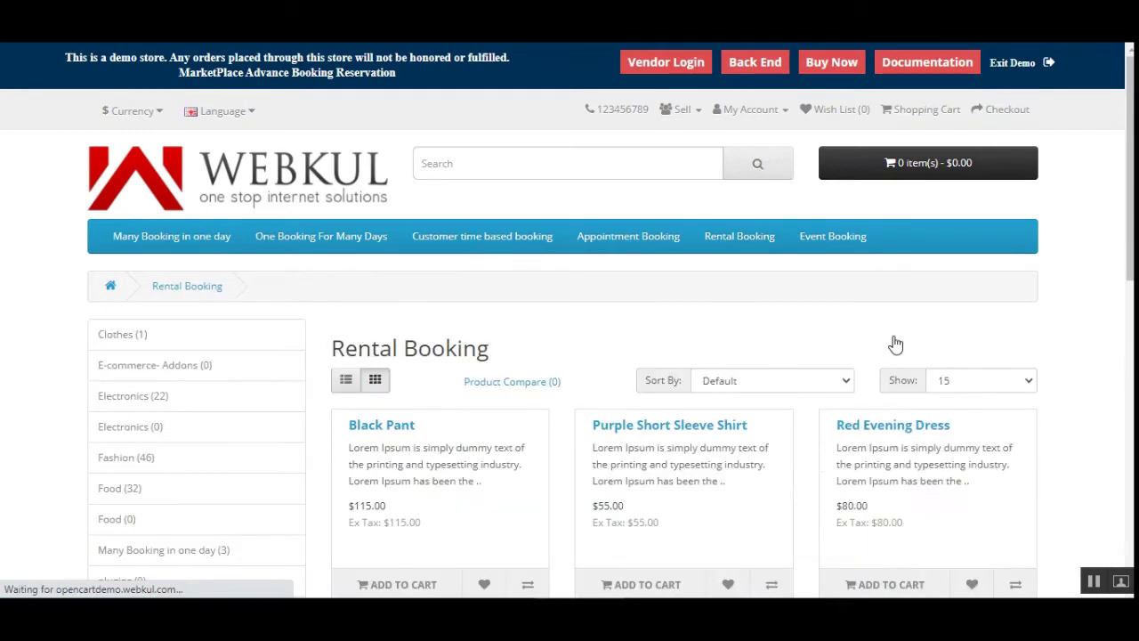
{"action": "left_click", "coordinate": [624, 249]}
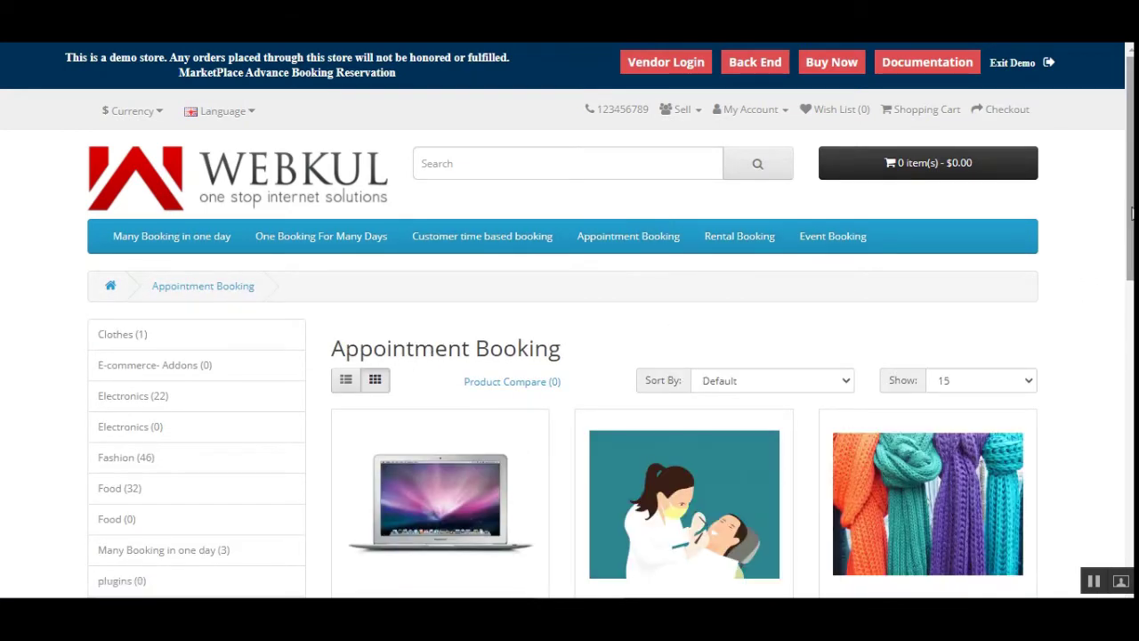
{"action": "scroll", "coordinate": [1128, 169], "scroll_direction": "down", "scroll_amount": 2}
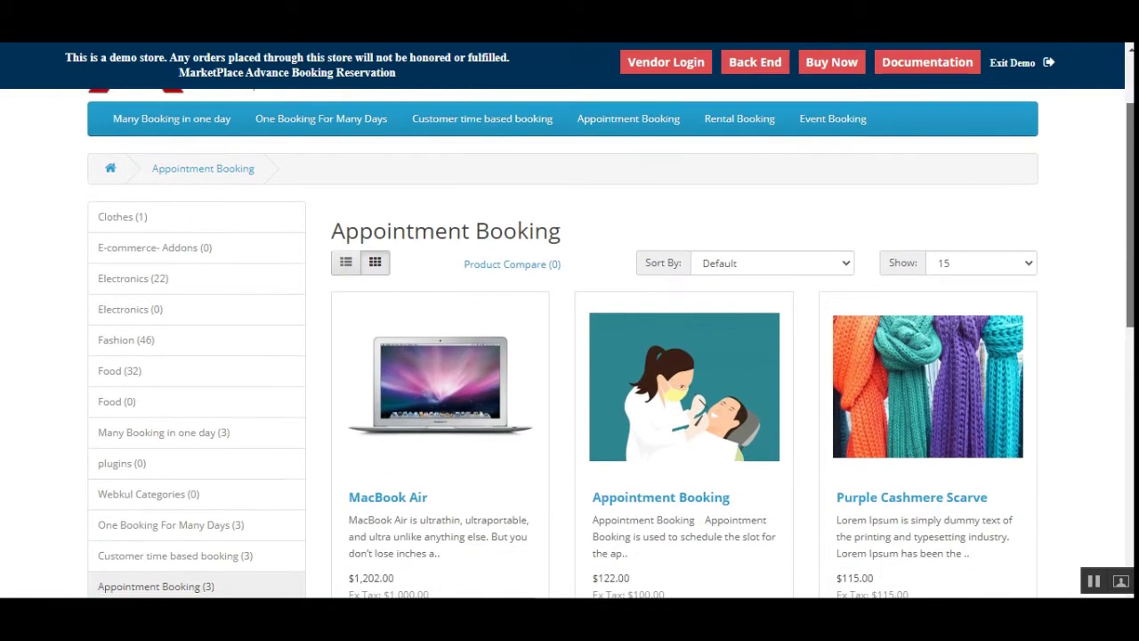
{"action": "scroll", "coordinate": [674, 336], "scroll_direction": "down", "scroll_amount": 2}
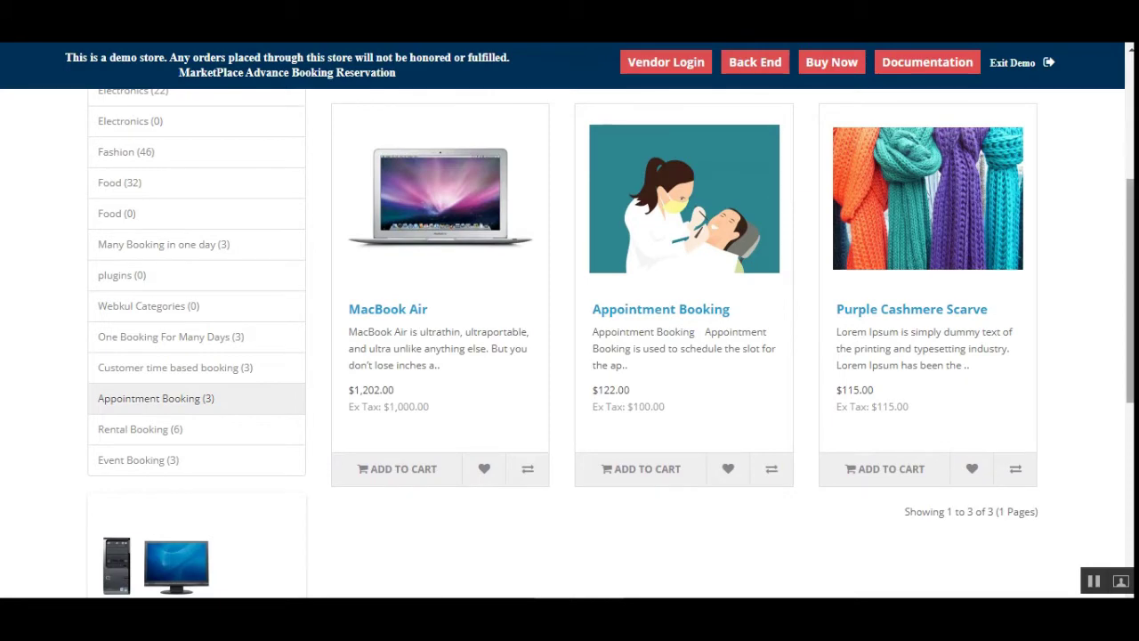
{"action": "scroll", "coordinate": [954, 272], "scroll_direction": "up", "scroll_amount": 4}
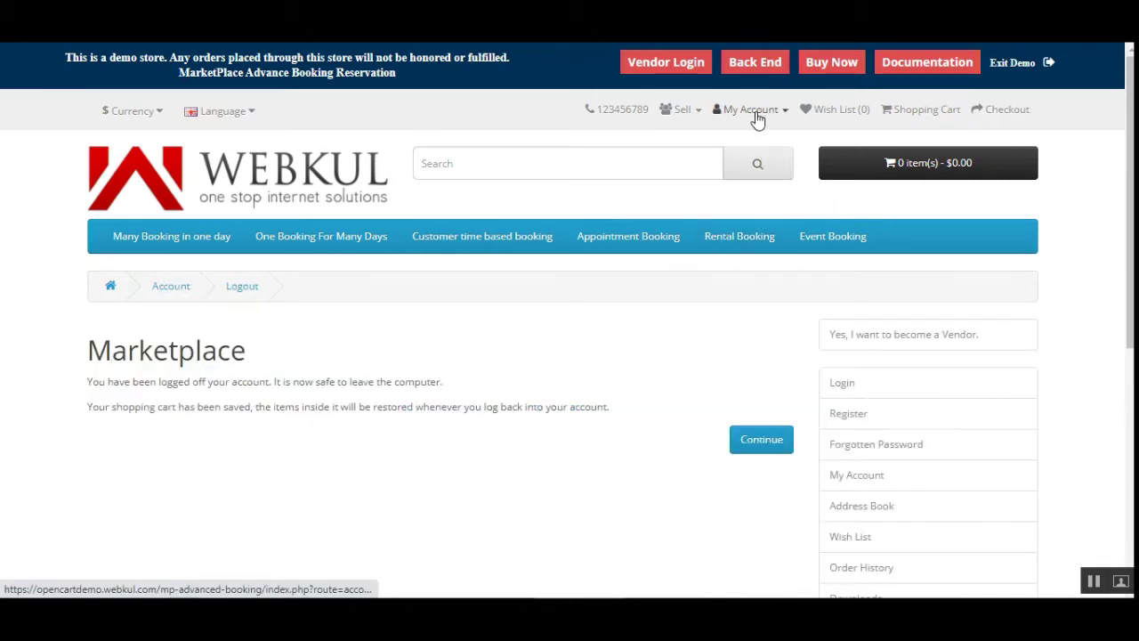
Step: Sign in through My Account > Login with the prefilled demo vendor credentials
{"action": "mouse_move", "coordinate": [752, 133]}
{"action": "left_click", "coordinate": [732, 159]}
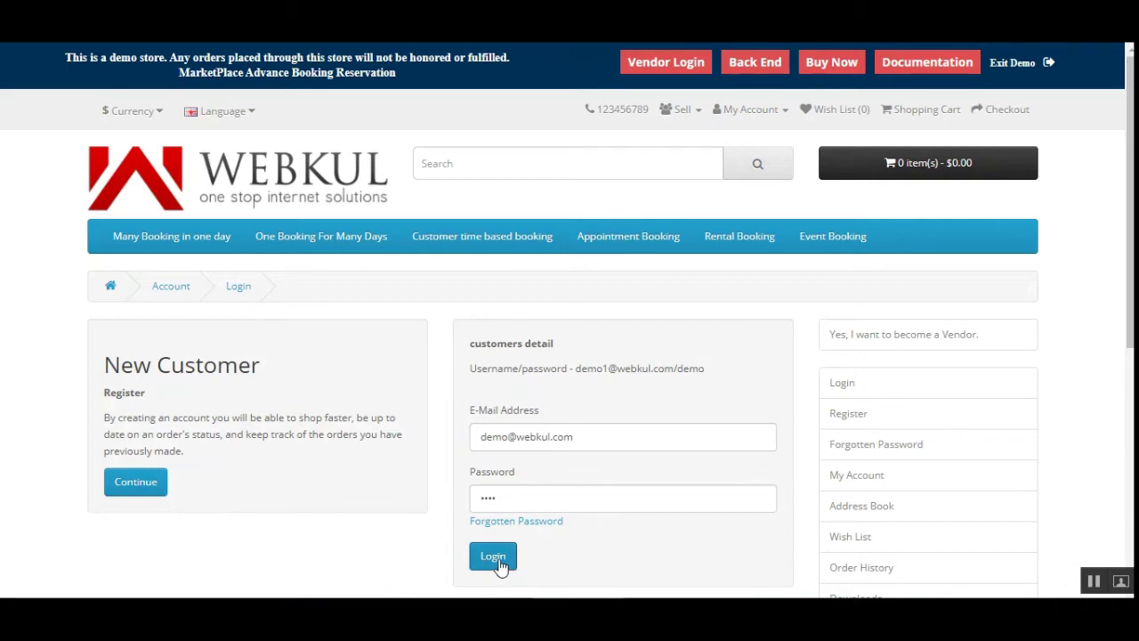
{"action": "left_click", "coordinate": [497, 560]}
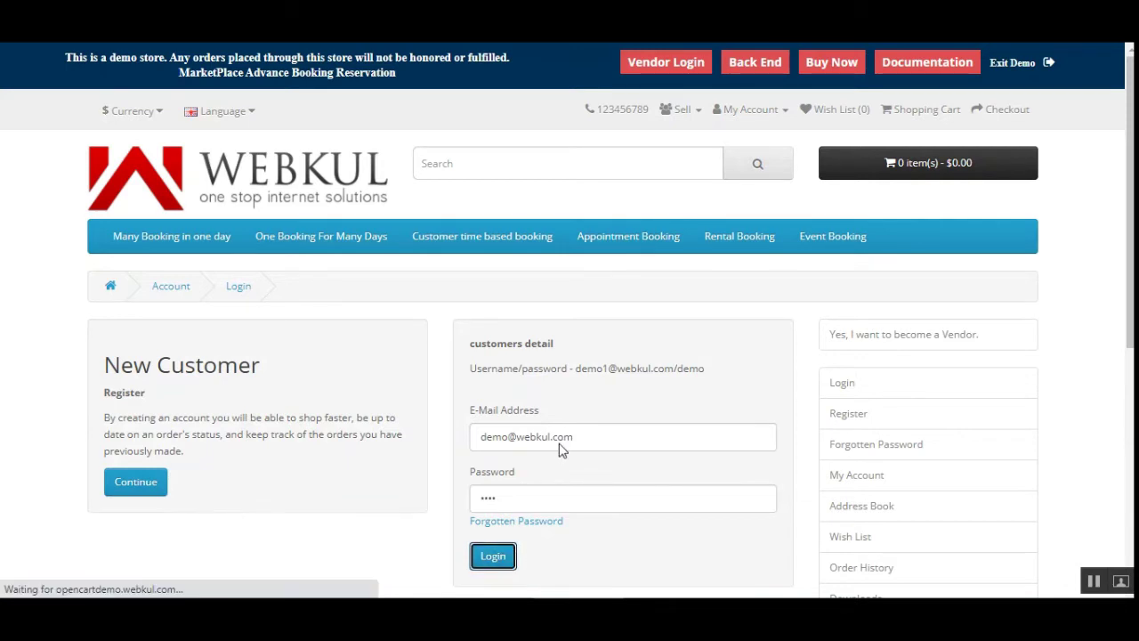
{"action": "scroll", "coordinate": [569, 436], "scroll_direction": "down", "scroll_amount": 2}
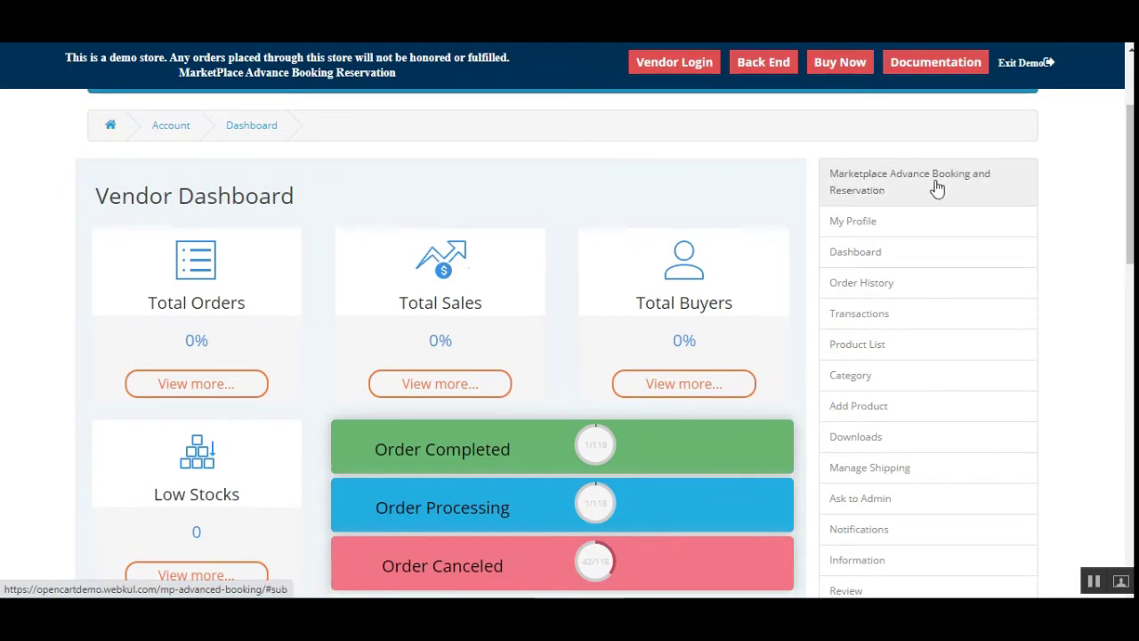
Step: Expand, collapse and re-expand Marketplace Advance Booking and Reservation to show its six booking types
{"action": "left_click", "coordinate": [866, 192]}
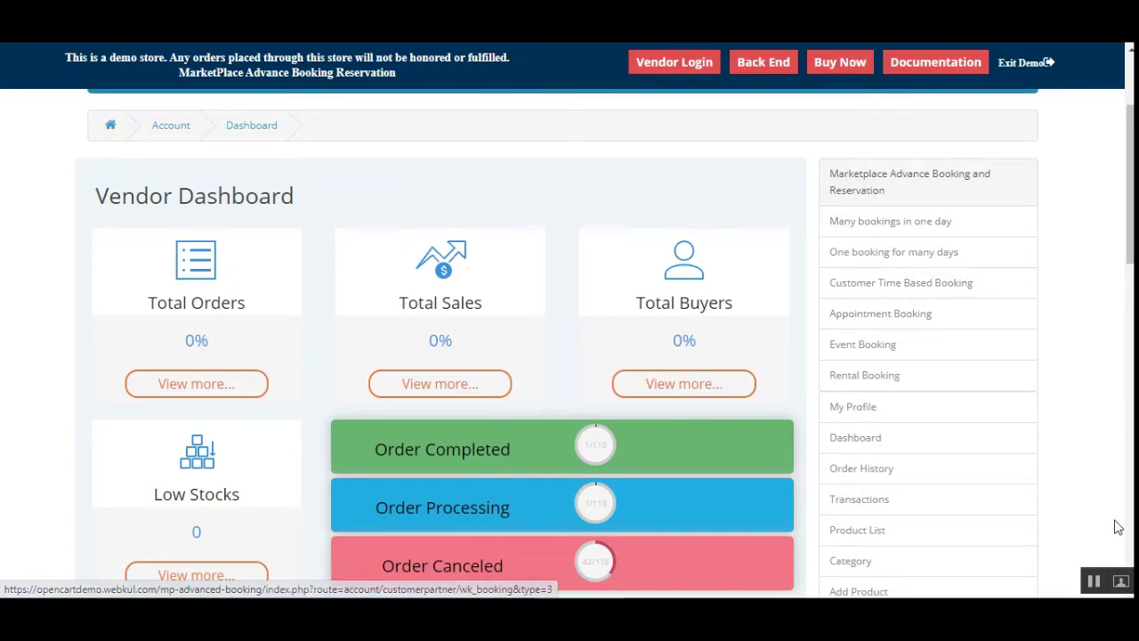
{"action": "left_click", "coordinate": [909, 189]}
{"action": "left_click", "coordinate": [914, 187]}
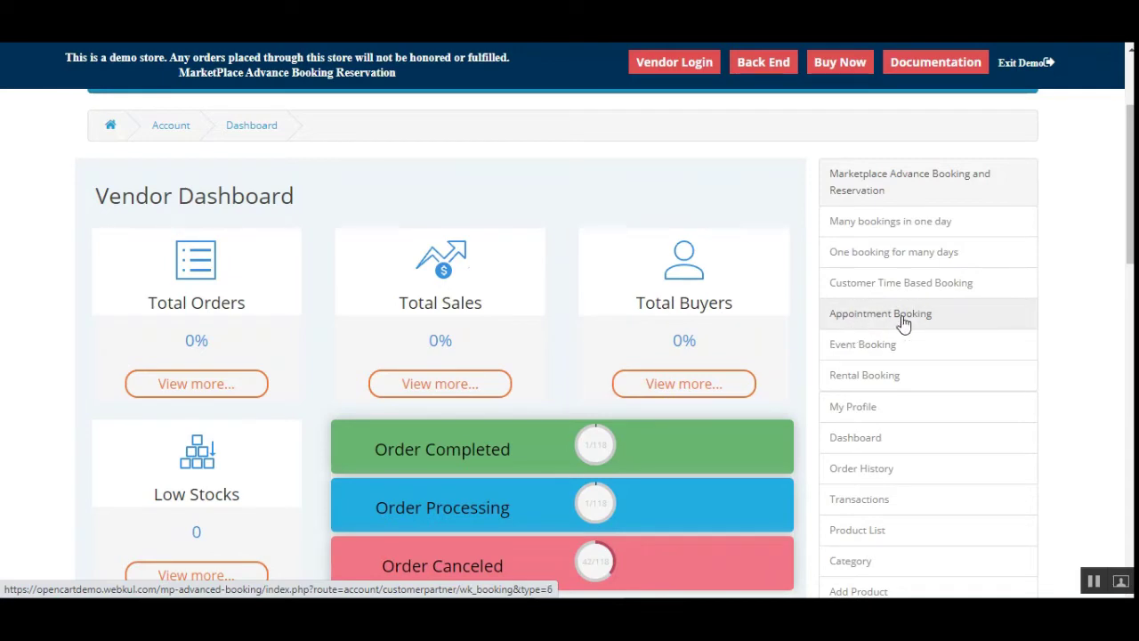
{"action": "scroll", "coordinate": [895, 318], "scroll_direction": "down", "scroll_amount": 3}
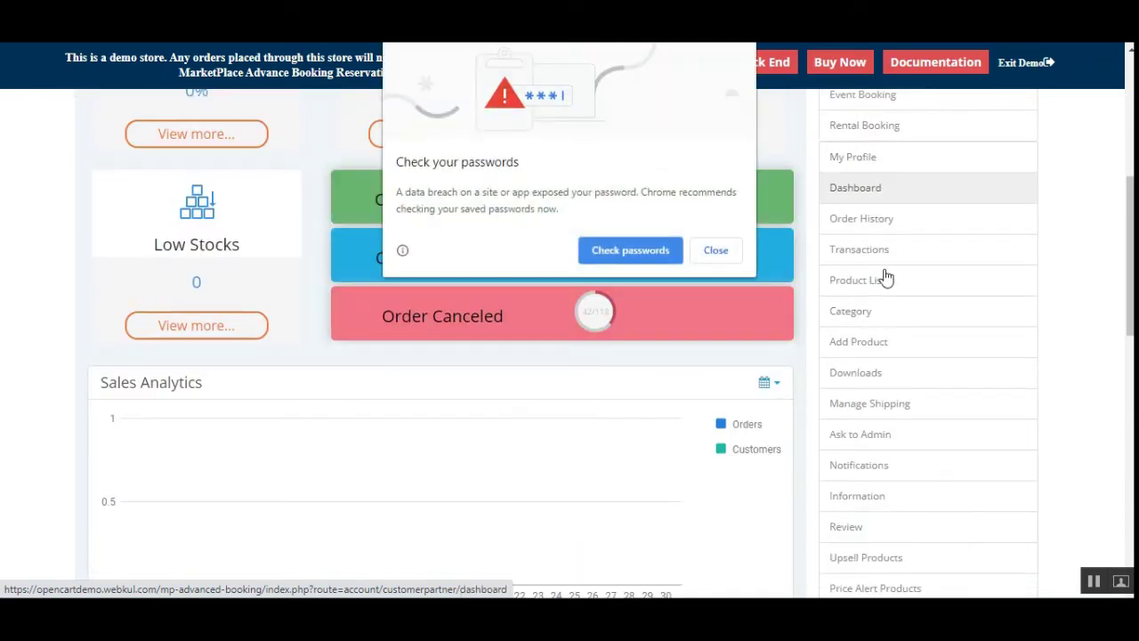
Step: Dismiss the password warning, go to Product List and start a new product
{"action": "left_click", "coordinate": [718, 255]}
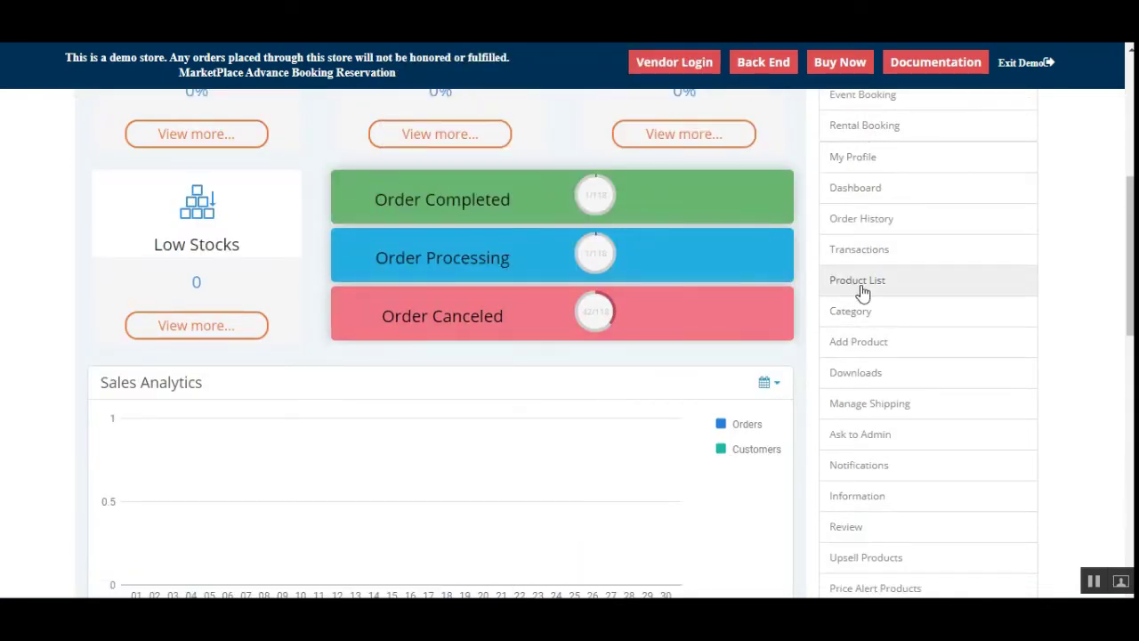
{"action": "left_click", "coordinate": [781, 276]}
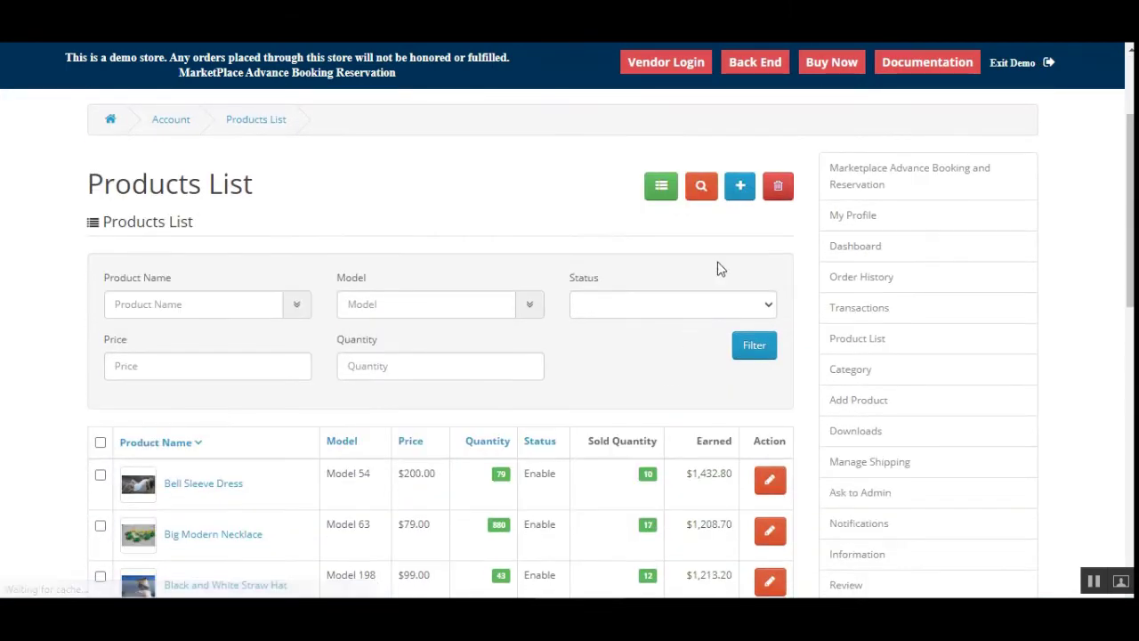
{"action": "left_click", "coordinate": [741, 194]}
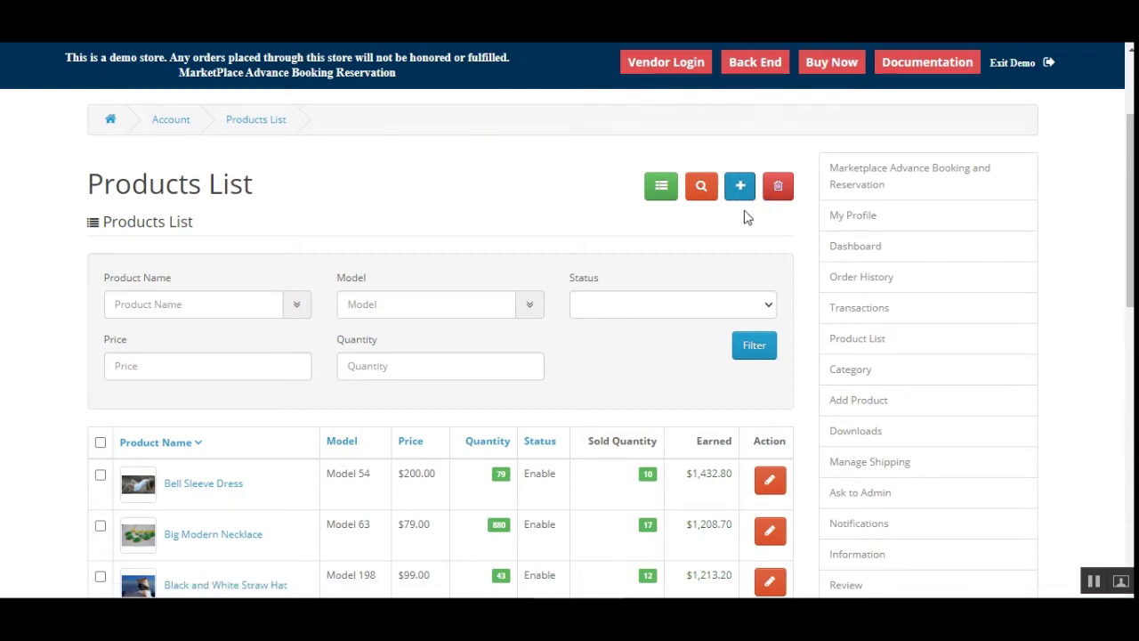
{"action": "scroll", "coordinate": [637, 411], "scroll_direction": "down", "scroll_amount": 3}
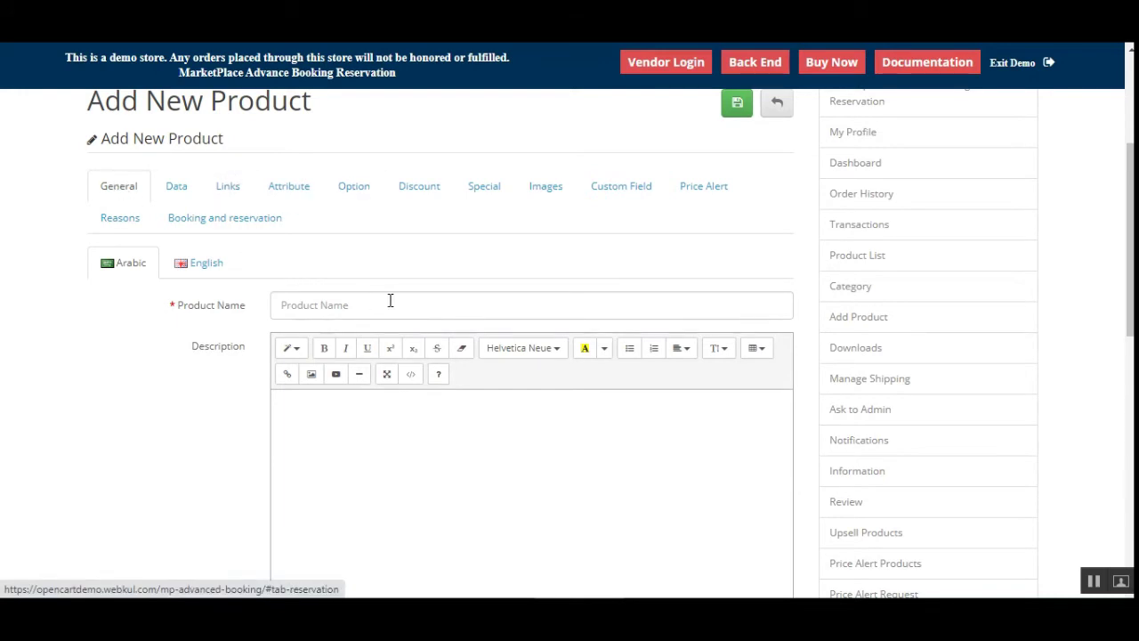
Step: On the Booking and reservation tab, choose Appointment booking as the product's booking type
{"action": "scroll", "coordinate": [305, 368], "scroll_direction": "down", "scroll_amount": 5}
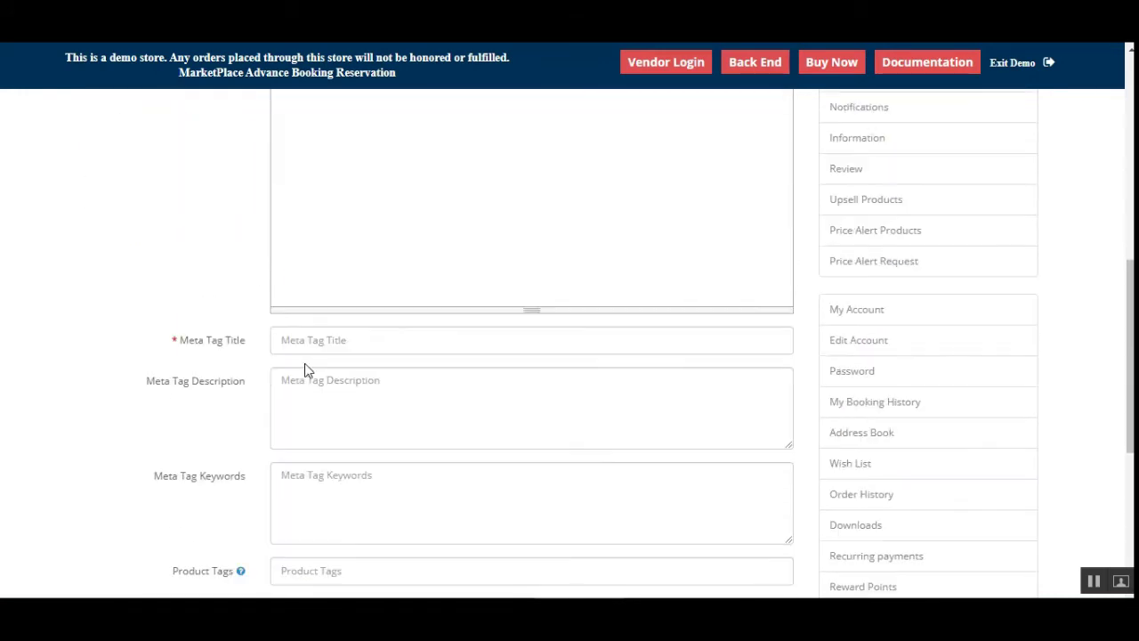
{"action": "scroll", "coordinate": [263, 372], "scroll_direction": "up", "scroll_amount": 8}
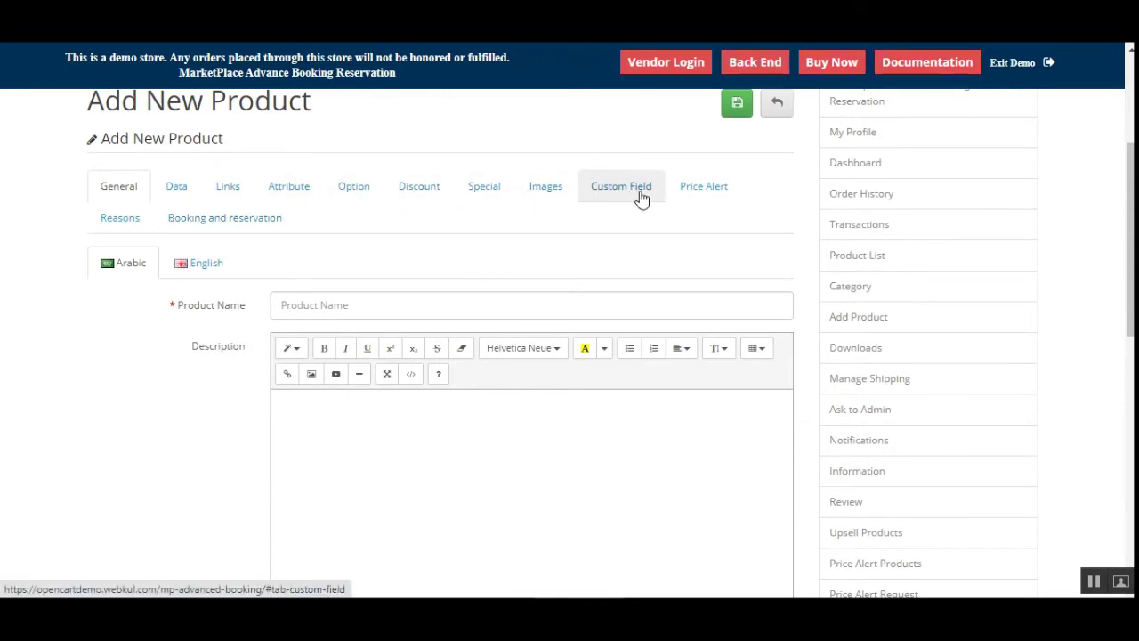
{"action": "left_click", "coordinate": [208, 226]}
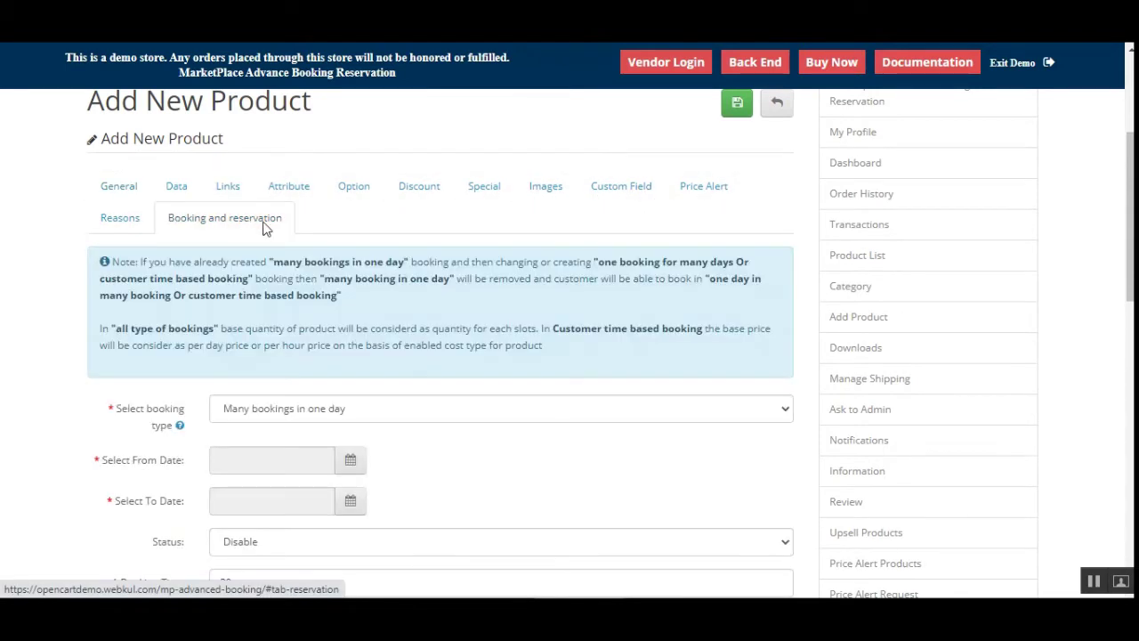
{"action": "scroll", "coordinate": [293, 326], "scroll_direction": "down", "scroll_amount": 1}
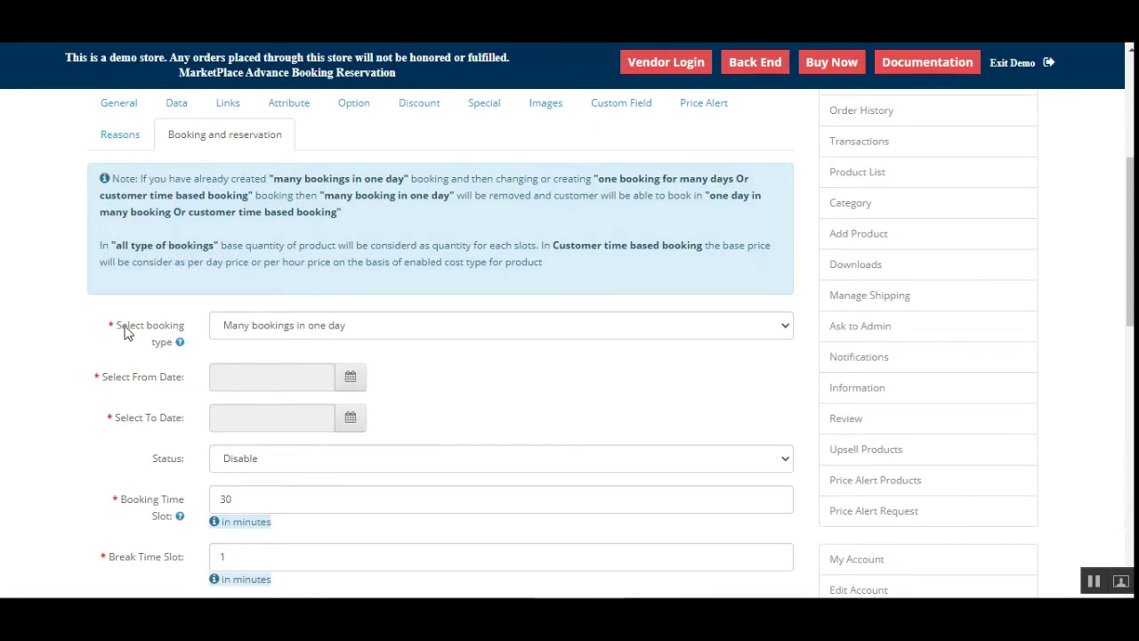
{"action": "left_click_drag", "start_coordinate": [122, 325], "coordinate": [172, 328]}
{"action": "left_click", "coordinate": [427, 333]}
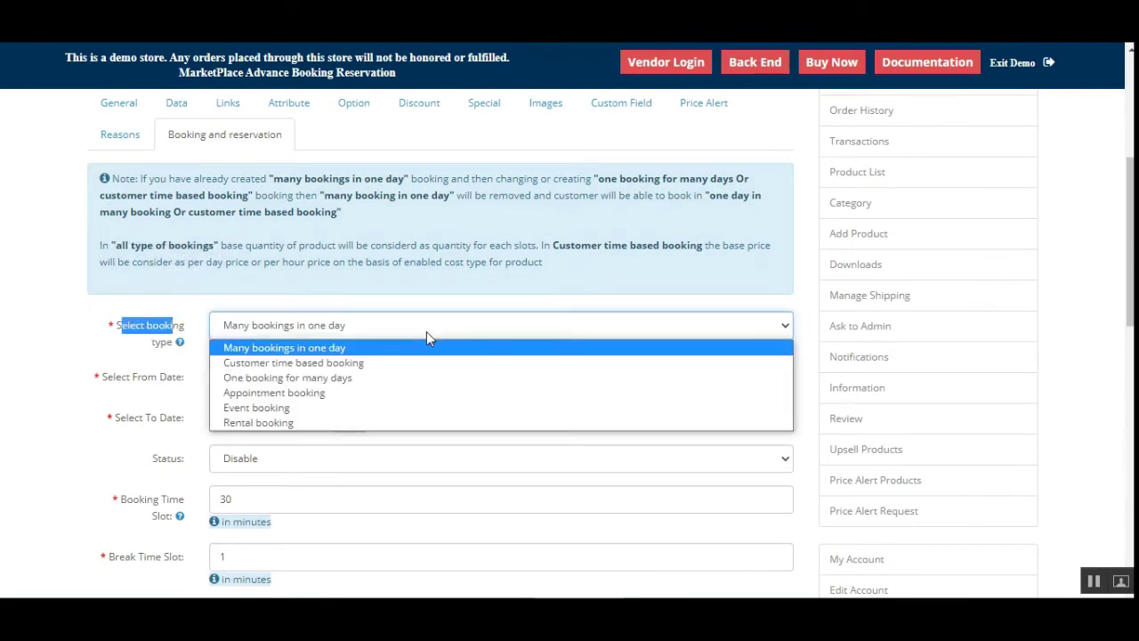
{"action": "left_click", "coordinate": [391, 398]}
{"action": "scroll", "coordinate": [266, 321], "scroll_direction": "down", "scroll_amount": 2}
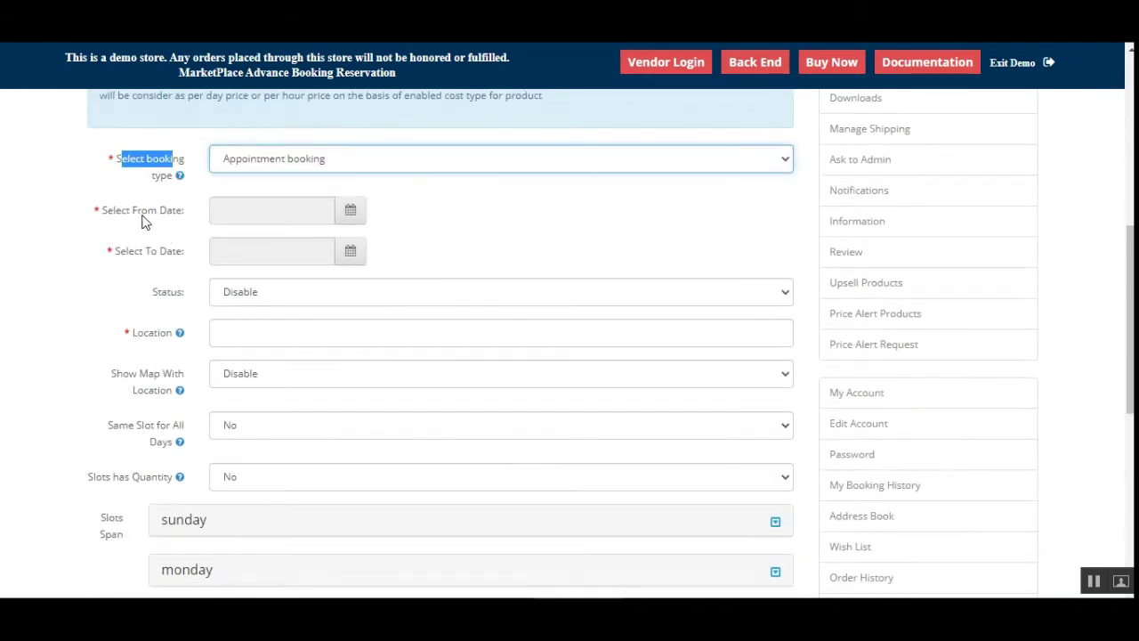
Step: Set the appointment booking period from 2020-11-13 to 2020-11-27
{"action": "left_click_drag", "start_coordinate": [121, 211], "coordinate": [162, 214]}
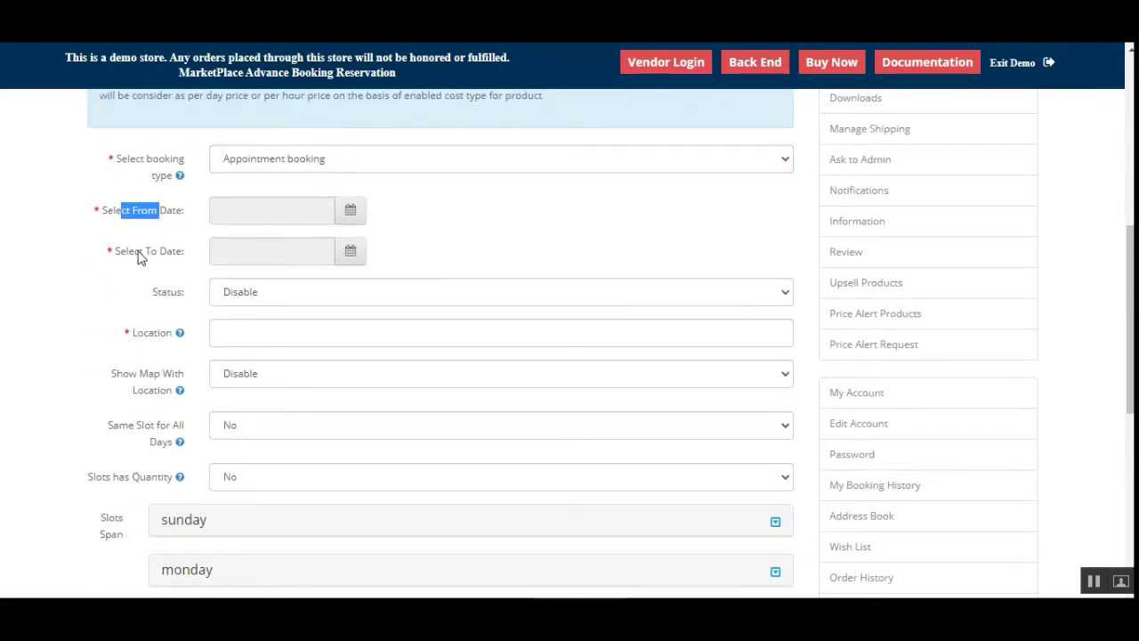
{"action": "left_click_drag", "start_coordinate": [138, 257], "coordinate": [178, 258]}
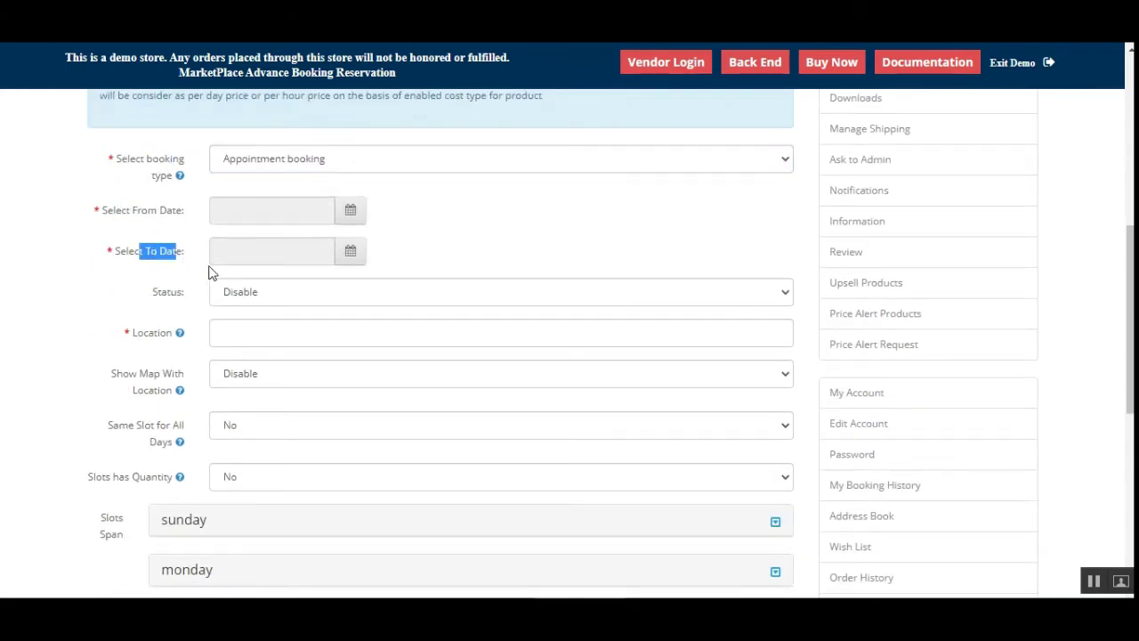
{"action": "left_click", "coordinate": [351, 212]}
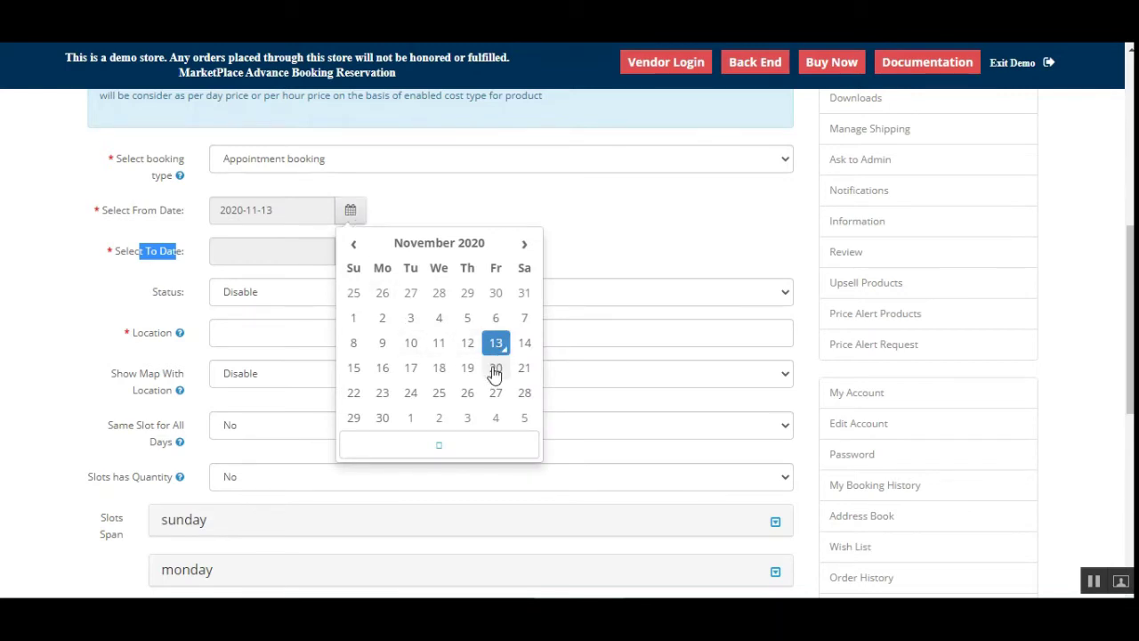
{"action": "left_click", "coordinate": [303, 252]}
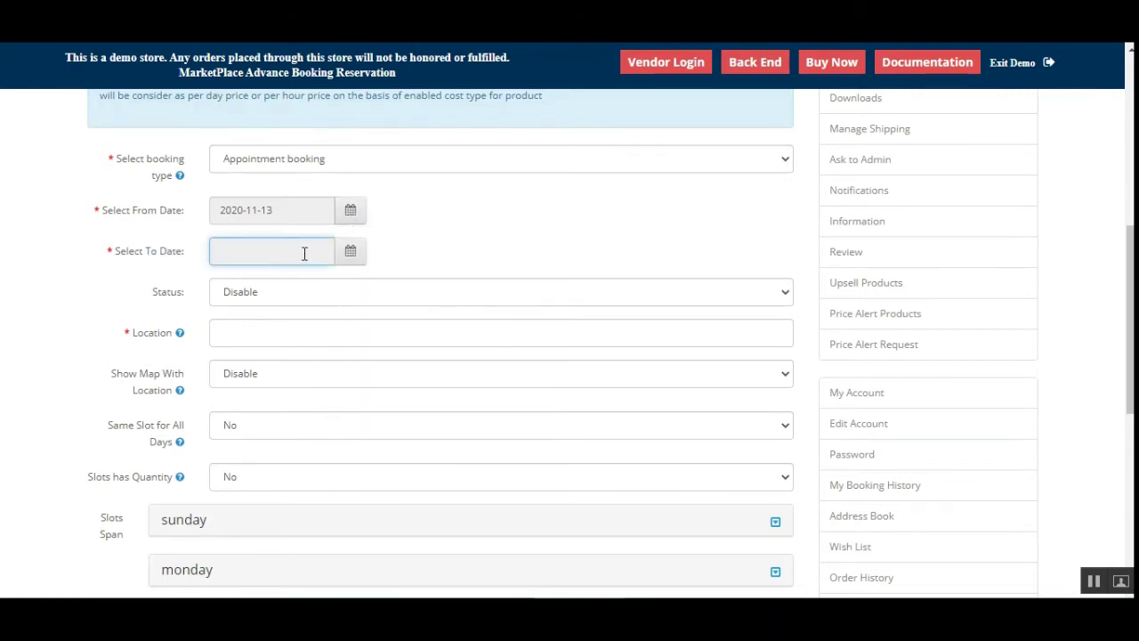
{"action": "left_click", "coordinate": [351, 251]}
{"action": "left_click", "coordinate": [496, 433]}
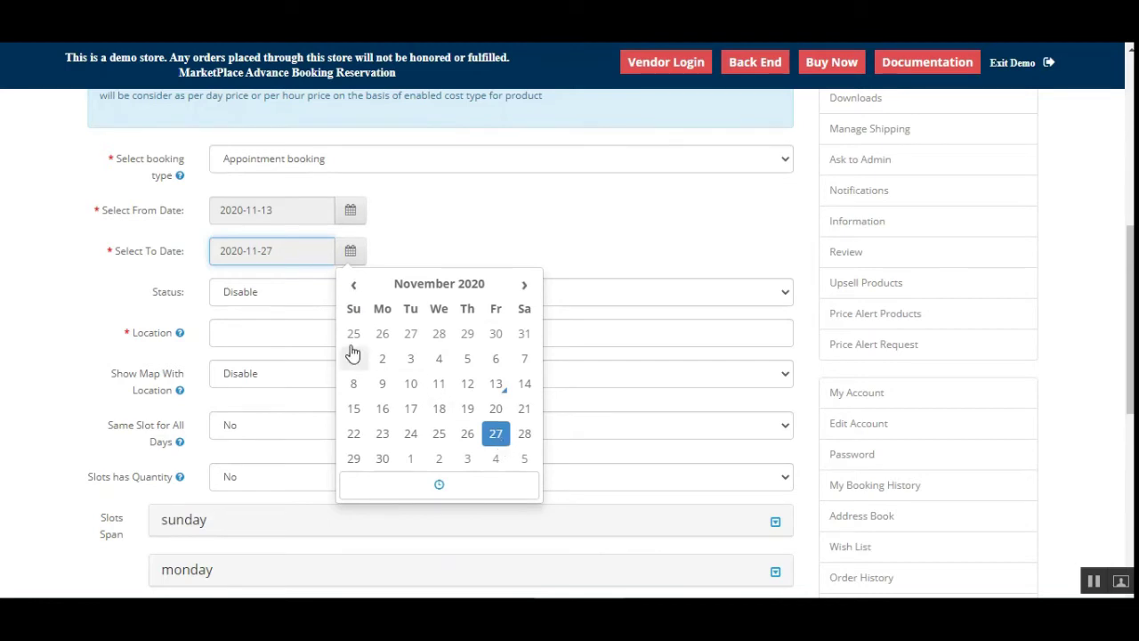
{"action": "left_click", "coordinate": [106, 322]}
Step: Set the booking Status to Enable and start entering the product's location
{"action": "left_click", "coordinate": [301, 307]}
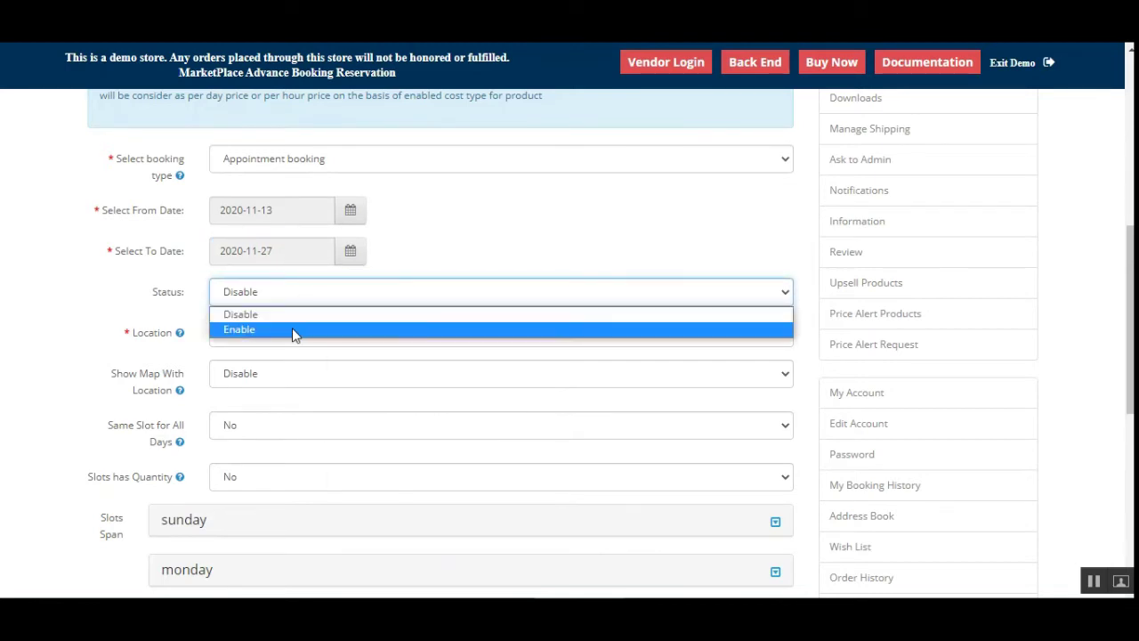
{"action": "left_click", "coordinate": [292, 327]}
{"action": "scroll", "coordinate": [101, 332], "scroll_direction": "down", "scroll_amount": 2}
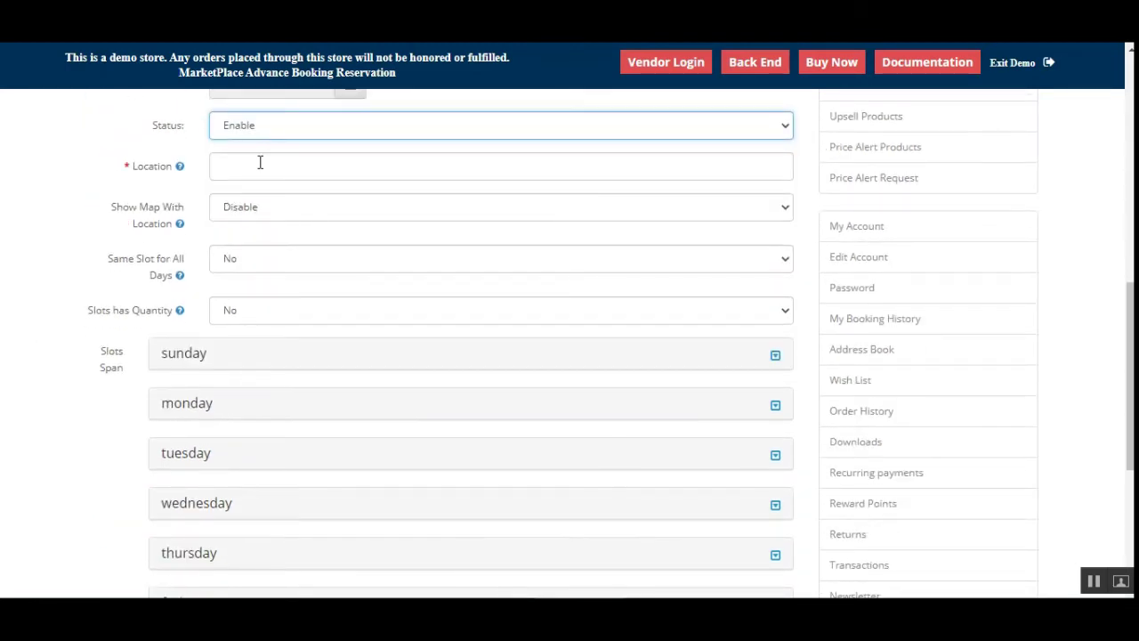
{"action": "left_click", "coordinate": [260, 161]}
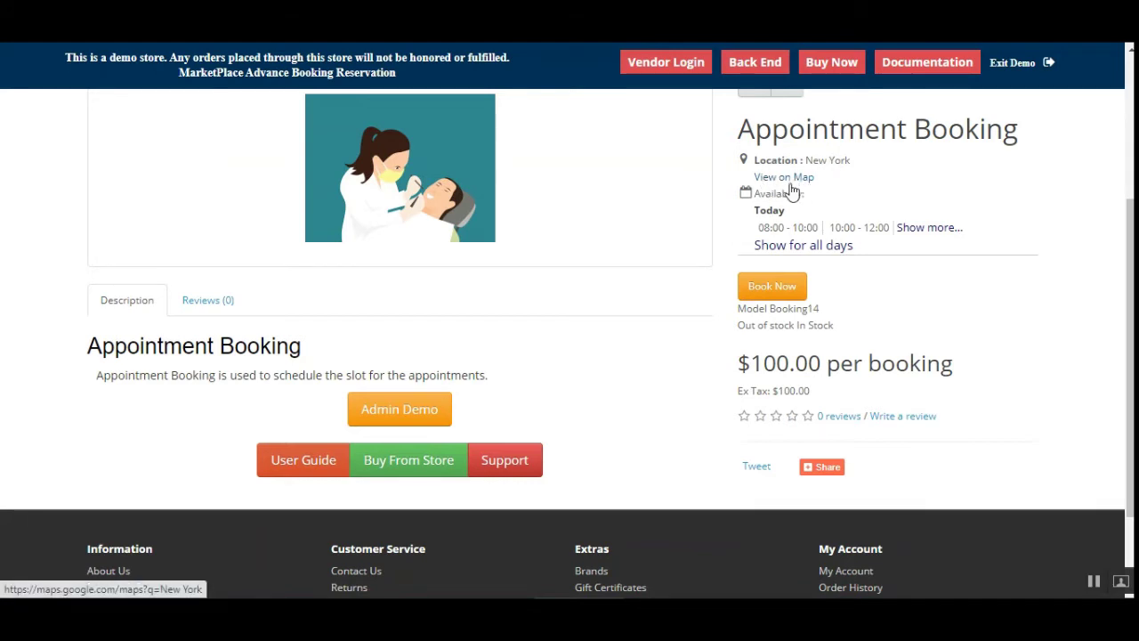
Step: Open the product's New York location in Google Maps with View on Map
{"action": "left_click", "coordinate": [799, 181]}
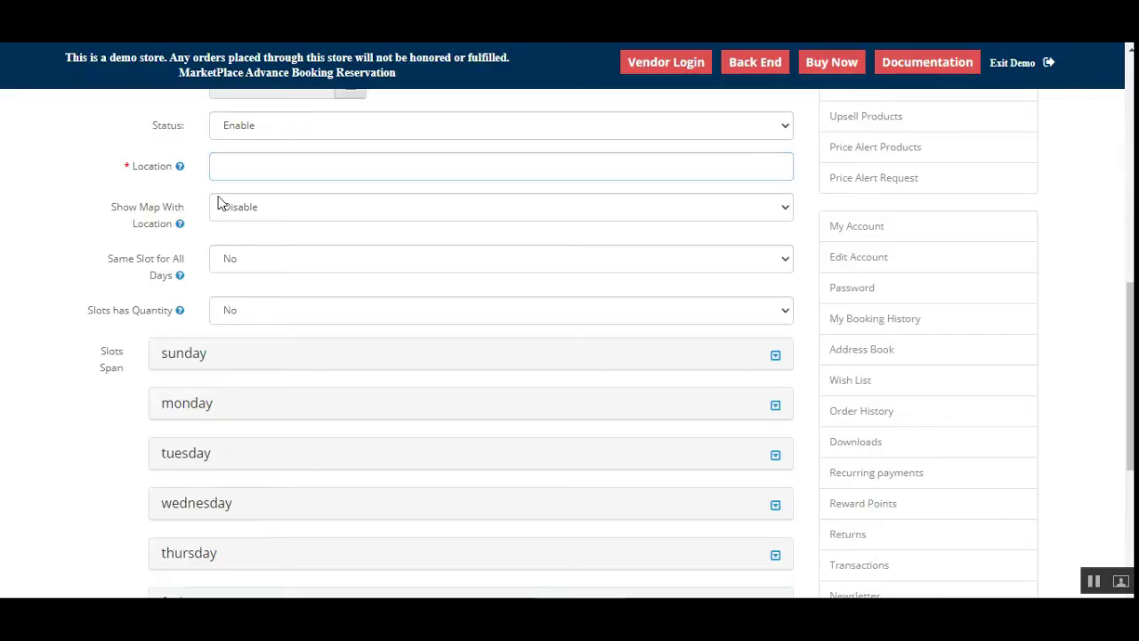
Step: Leave Show Map With Location at Disable and Same Slot for All Days at No
{"action": "left_click", "coordinate": [244, 169]}
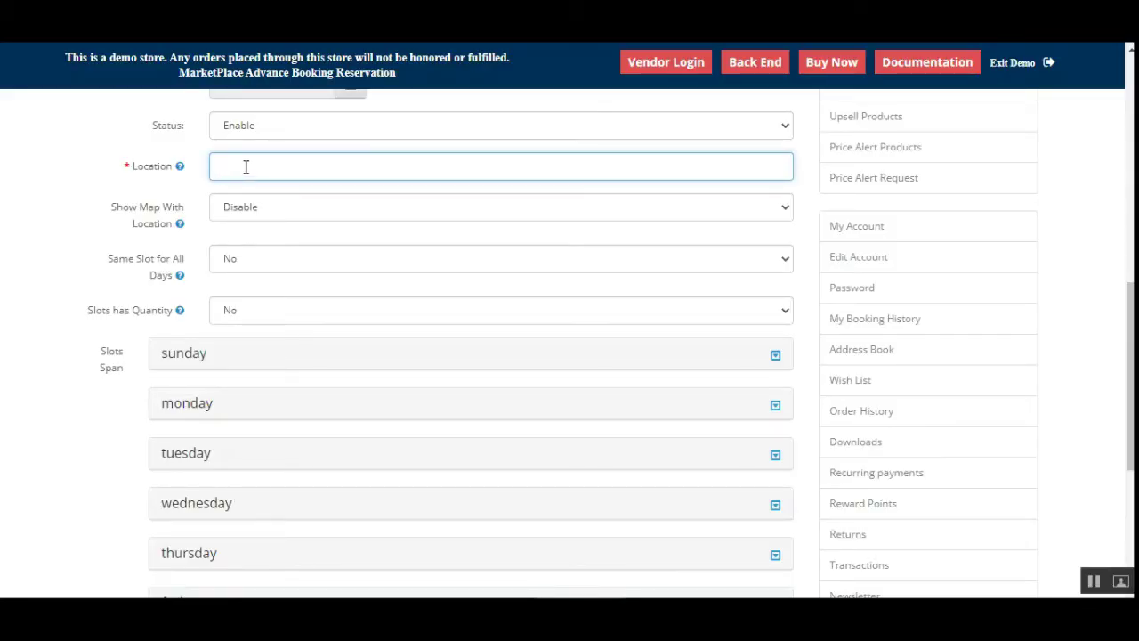
{"action": "double_click", "coordinate": [131, 223]}
{"action": "left_click", "coordinate": [249, 210]}
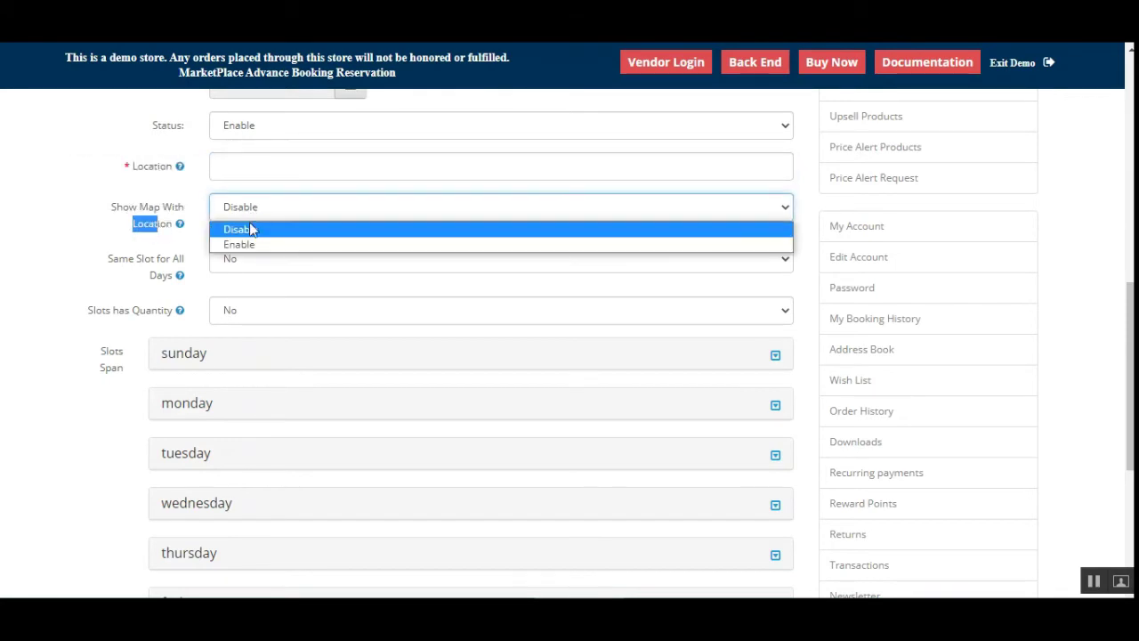
{"action": "left_click", "coordinate": [67, 203]}
{"action": "mouse_move", "coordinate": [178, 274]}
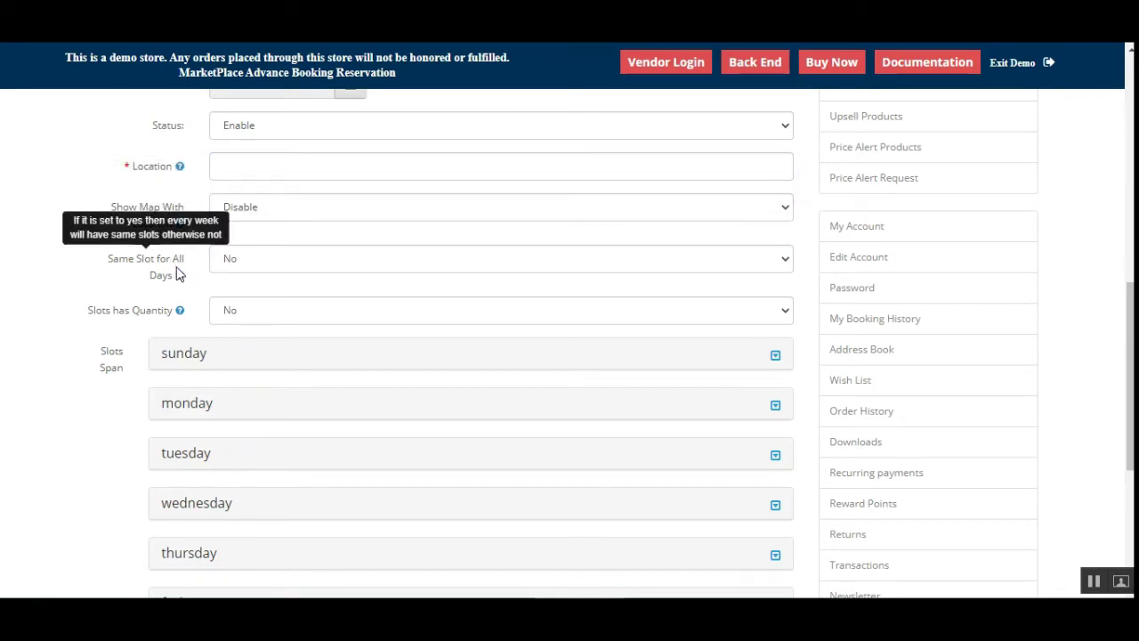
{"action": "scroll", "coordinate": [178, 274], "scroll_direction": "down", "scroll_amount": 1}
{"action": "left_click_drag", "start_coordinate": [112, 178], "coordinate": [149, 194]}
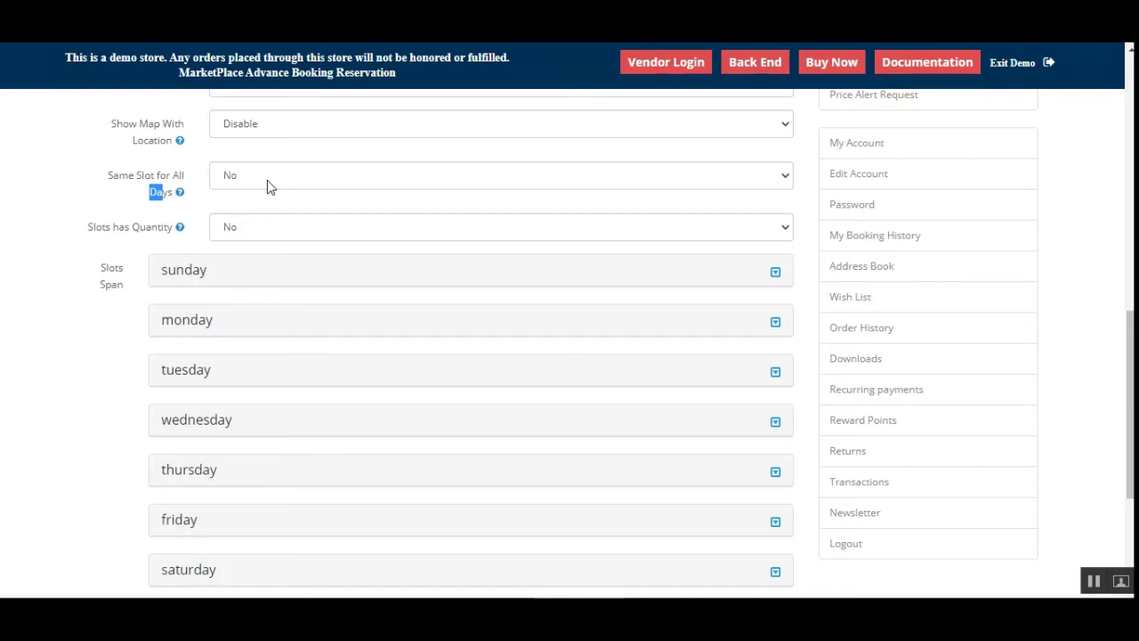
{"action": "left_click", "coordinate": [266, 178]}
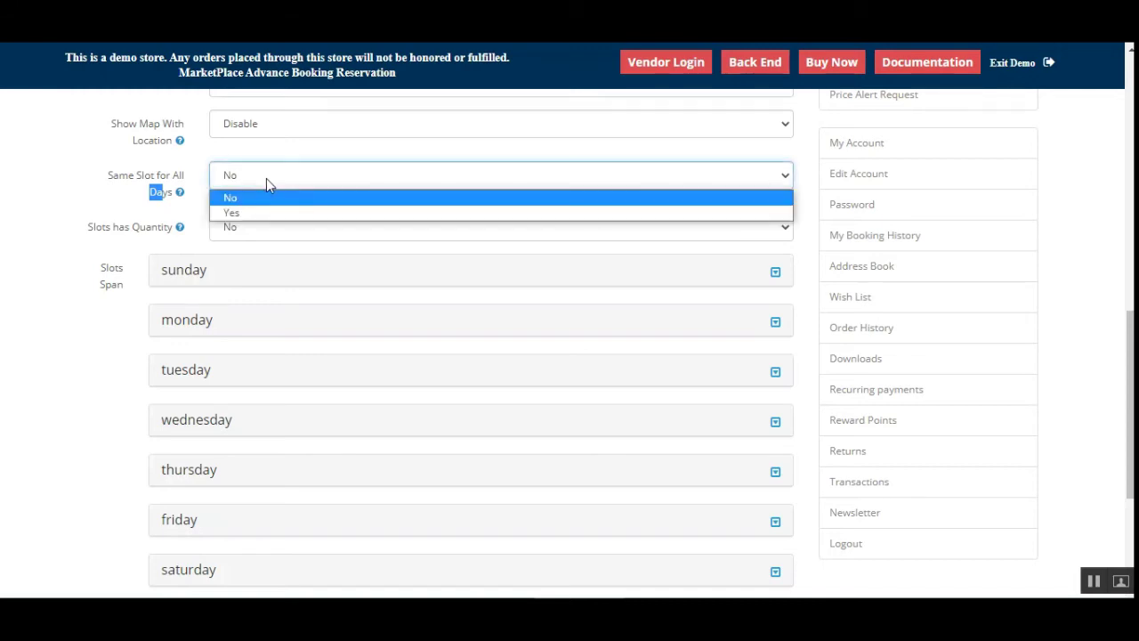
{"action": "left_click", "coordinate": [165, 201]}
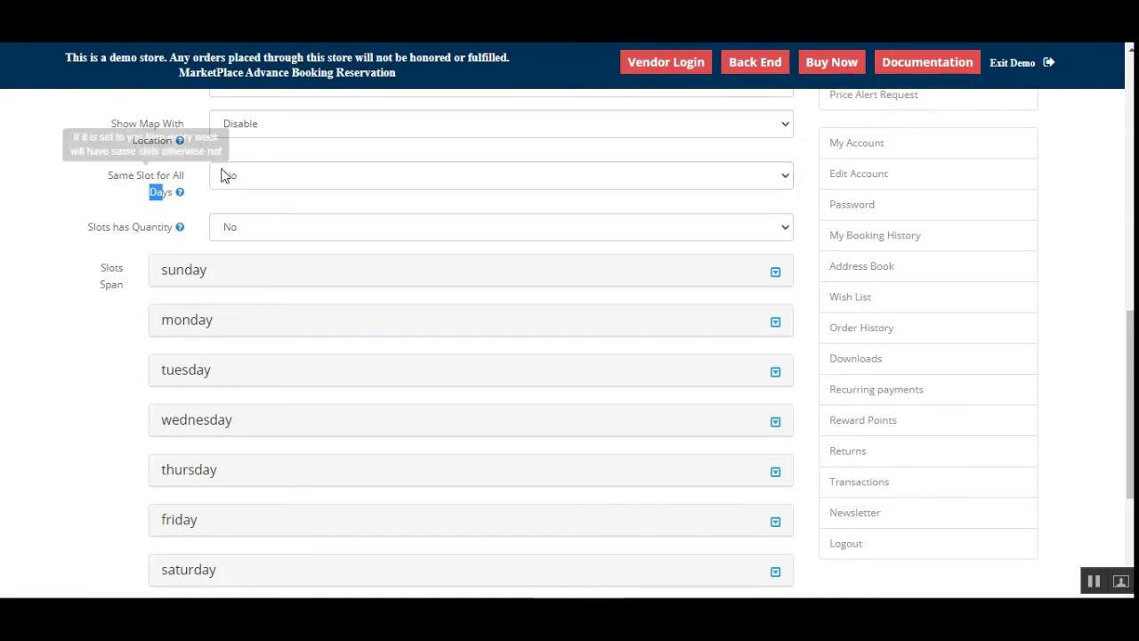
{"action": "left_click", "coordinate": [199, 216]}
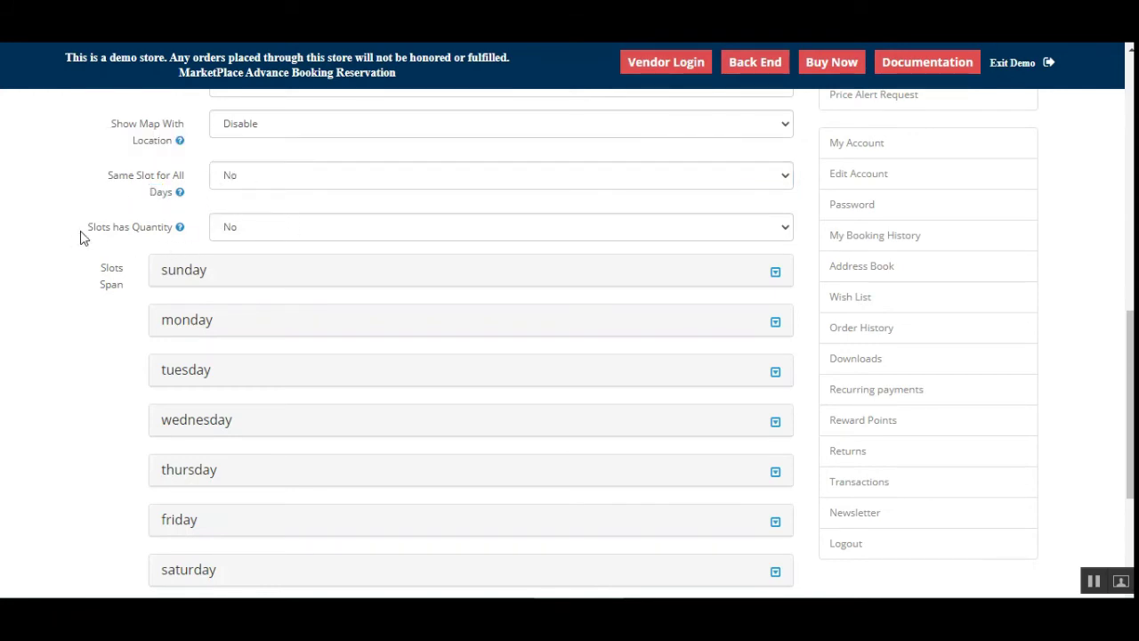
Step: Set Slots has Quantity to Yes
{"action": "mouse_move", "coordinate": [104, 236]}
{"action": "left_click_drag", "start_coordinate": [95, 233], "coordinate": [162, 233]}
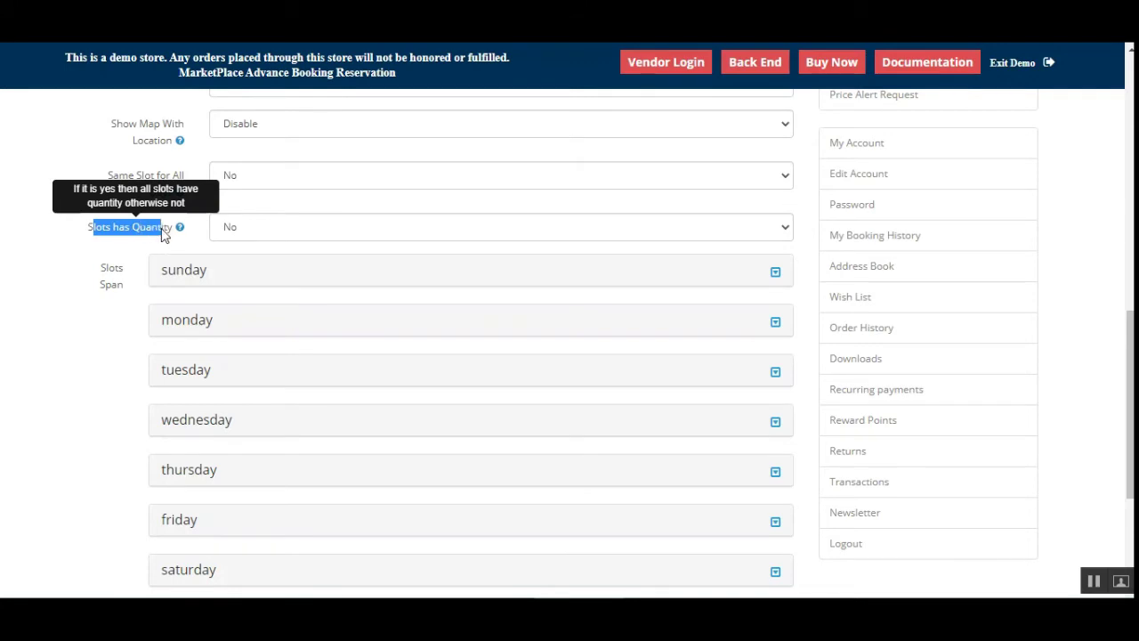
{"action": "mouse_move", "coordinate": [181, 239]}
{"action": "left_click", "coordinate": [221, 256]}
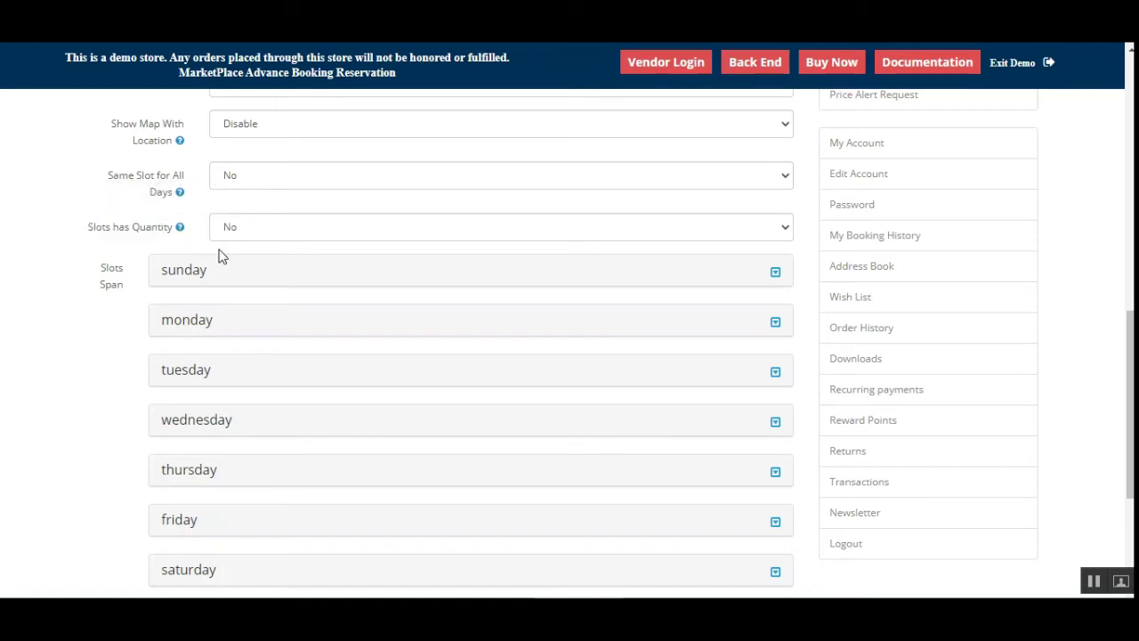
{"action": "left_click", "coordinate": [273, 236]}
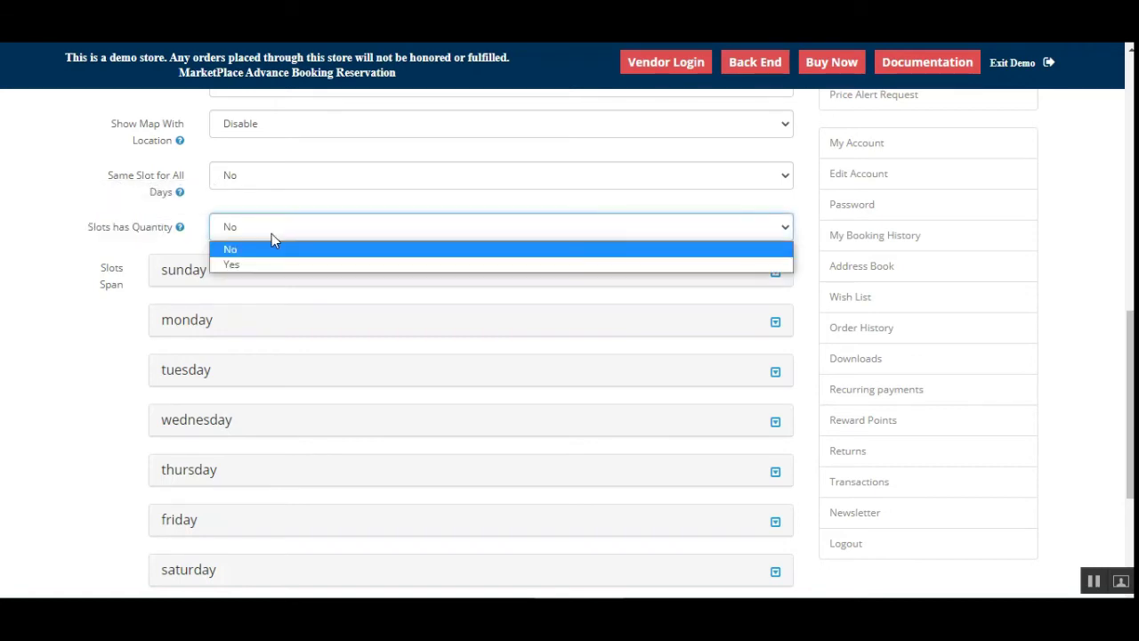
{"action": "left_click", "coordinate": [261, 266]}
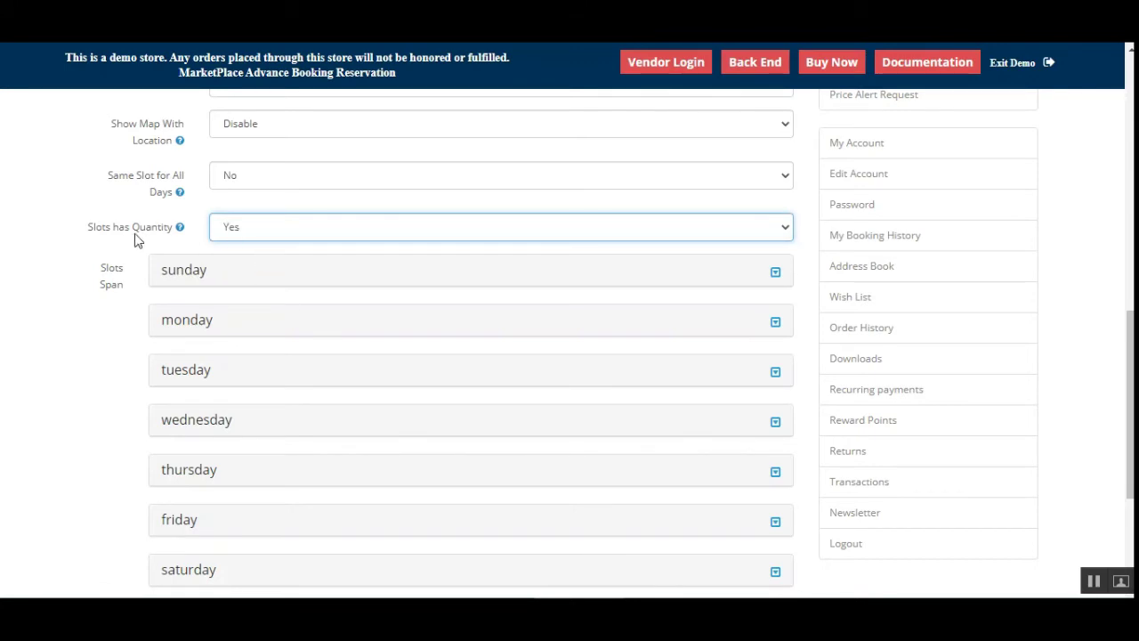
{"action": "left_click", "coordinate": [276, 255]}
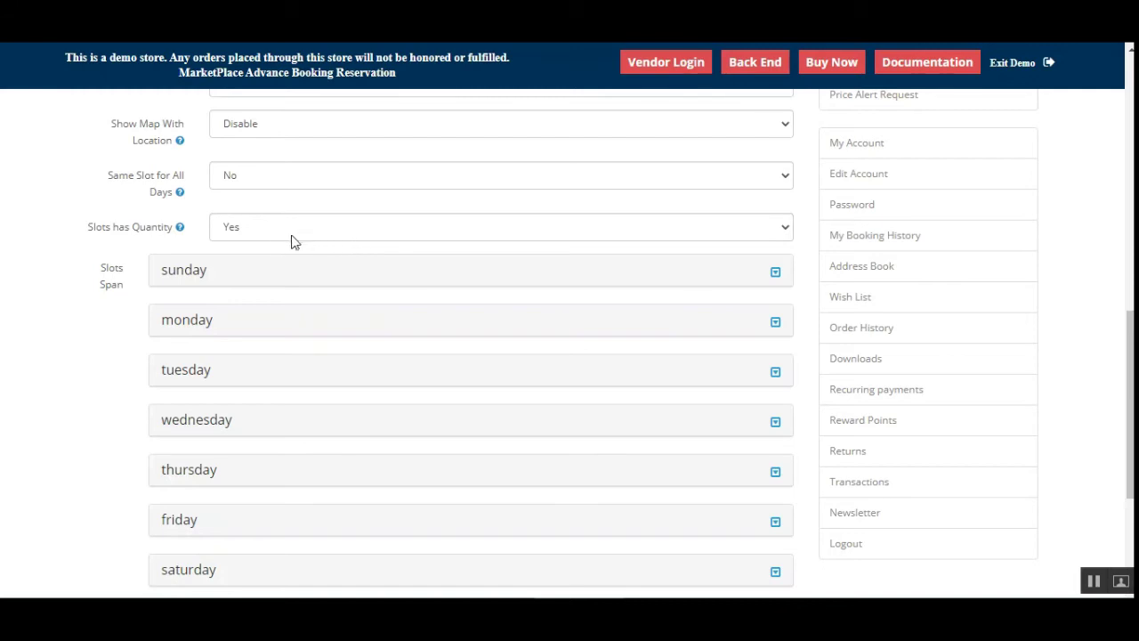
{"action": "scroll", "coordinate": [276, 242], "scroll_direction": "down", "scroll_amount": 1}
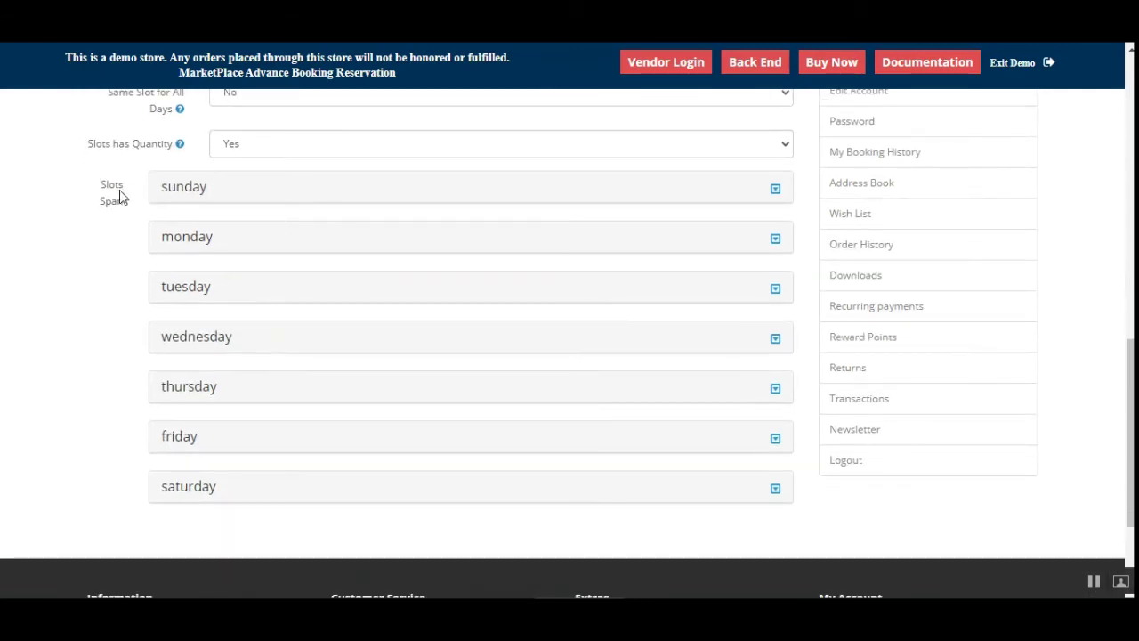
Step: Give Sunday's first slot a 21:03 start, 18:03 end and quantity 10
{"action": "left_click", "coordinate": [775, 189]}
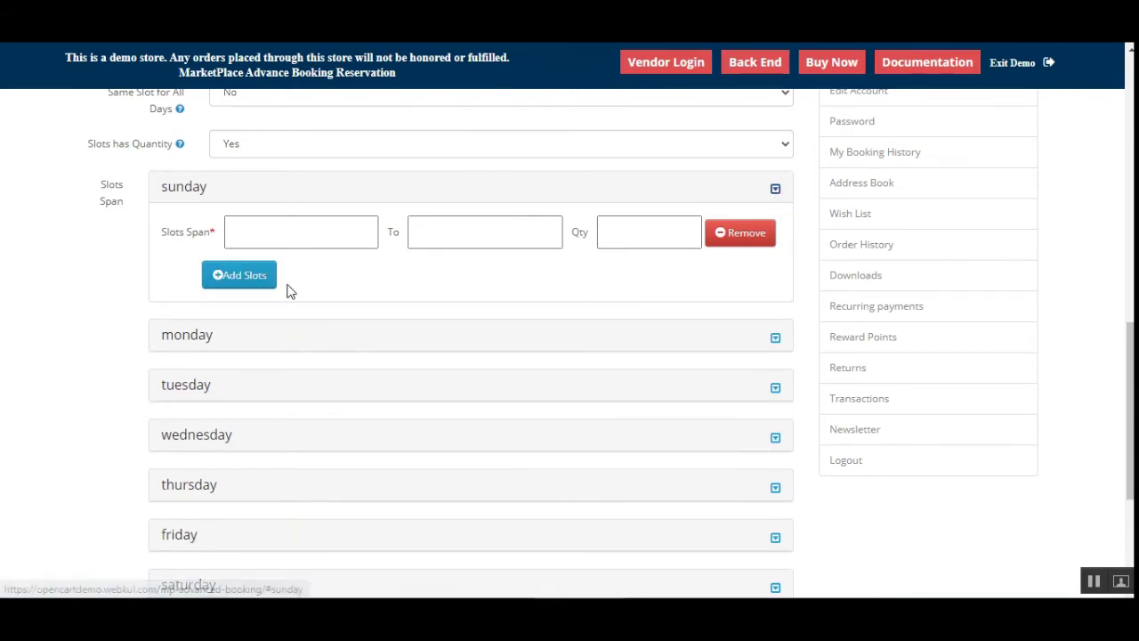
{"action": "left_click", "coordinate": [273, 225]}
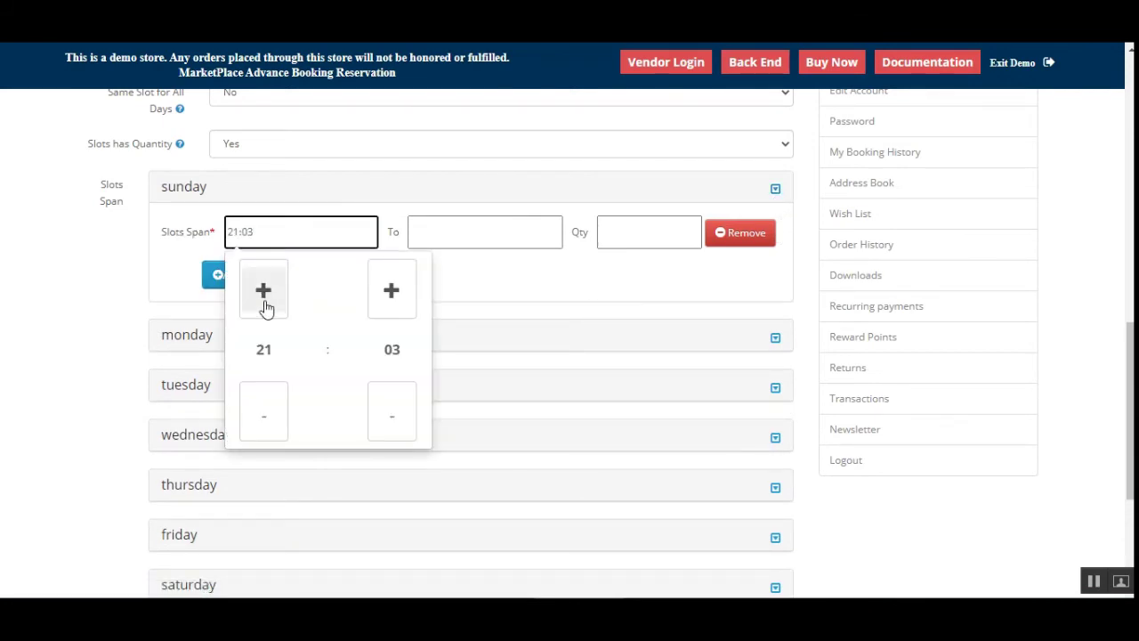
{"action": "left_click", "coordinate": [460, 235]}
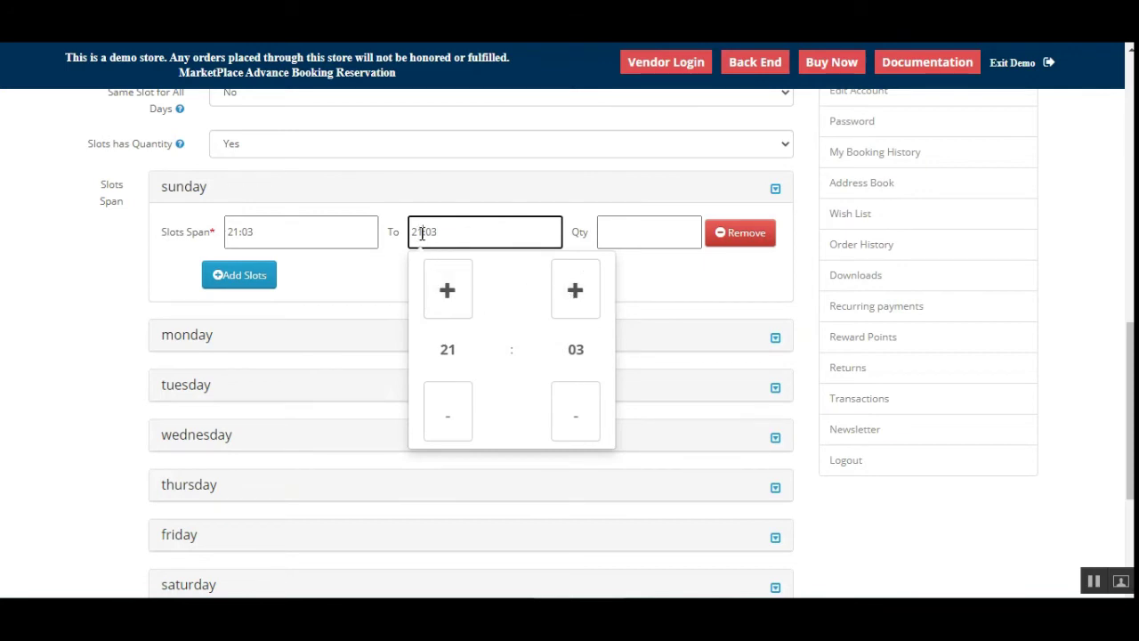
{"action": "left_click", "coordinate": [447, 290]}
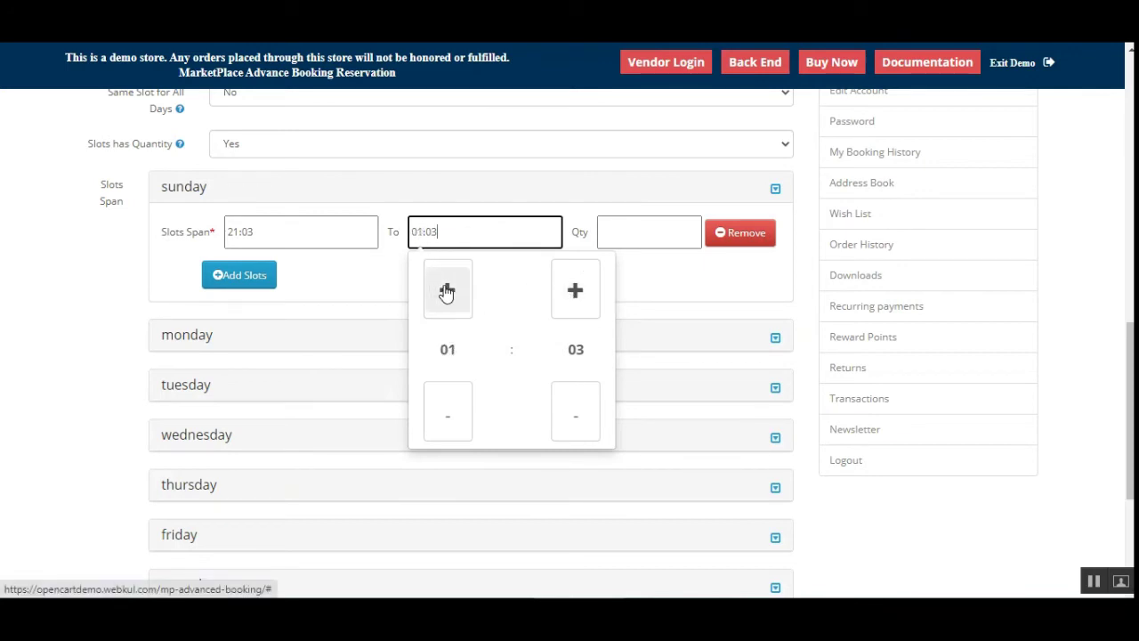
{"action": "left_click", "coordinate": [447, 291]}
{"action": "left_click", "coordinate": [454, 292]}
{"action": "left_click", "coordinate": [460, 293]}
{"action": "left_click", "coordinate": [459, 293]}
{"action": "left_click", "coordinate": [459, 293]}
{"action": "left_click", "coordinate": [459, 294]}
{"action": "left_click", "coordinate": [459, 294]}
{"action": "left_click", "coordinate": [459, 294]}
{"action": "left_click", "coordinate": [460, 294]}
{"action": "left_click", "coordinate": [459, 294]}
{"action": "left_click", "coordinate": [459, 293]}
{"action": "left_click", "coordinate": [459, 293]}
{"action": "left_click", "coordinate": [459, 294]}
{"action": "left_click", "coordinate": [457, 295]}
{"action": "left_click", "coordinate": [457, 295]}
{"action": "left_click", "coordinate": [456, 297]}
{"action": "left_click", "coordinate": [456, 296]}
{"action": "left_click", "coordinate": [456, 296]}
{"action": "left_click", "coordinate": [454, 296]}
{"action": "left_click", "coordinate": [676, 233]}
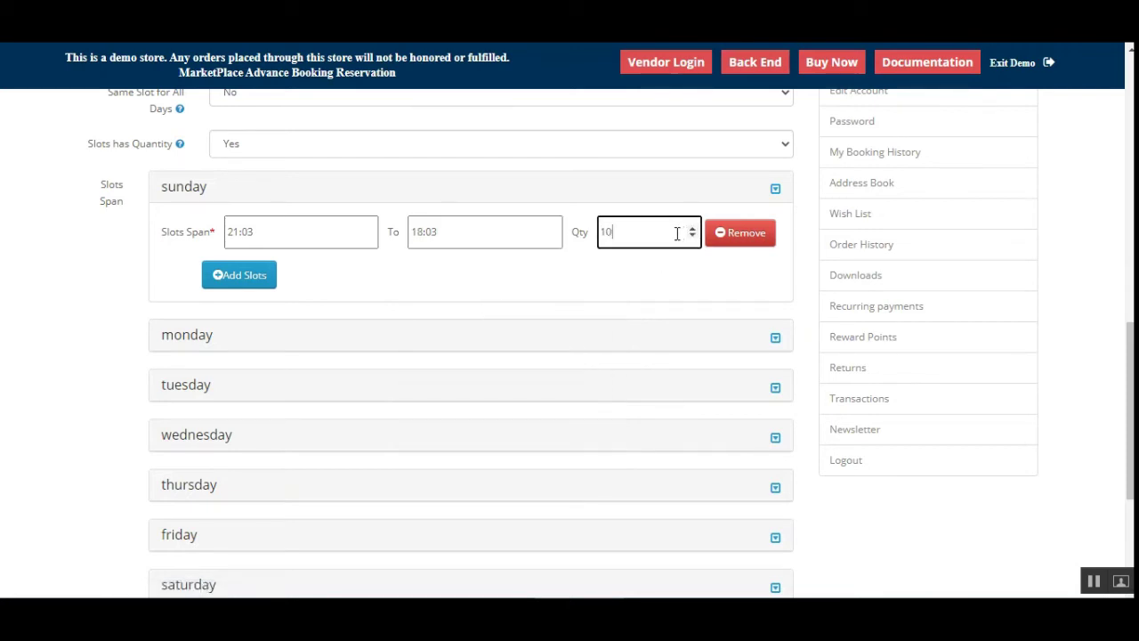
Step: Add a second Sunday slot starting at 21:03
{"action": "left_click", "coordinate": [248, 275]}
{"action": "left_click", "coordinate": [233, 230]}
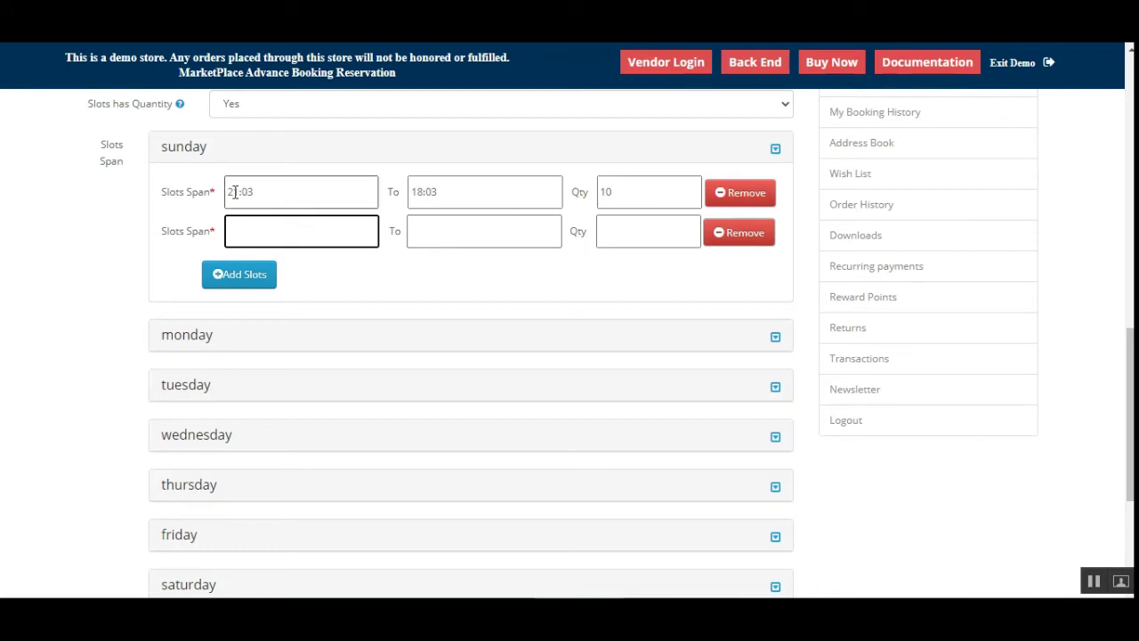
{"action": "left_click", "coordinate": [260, 233]}
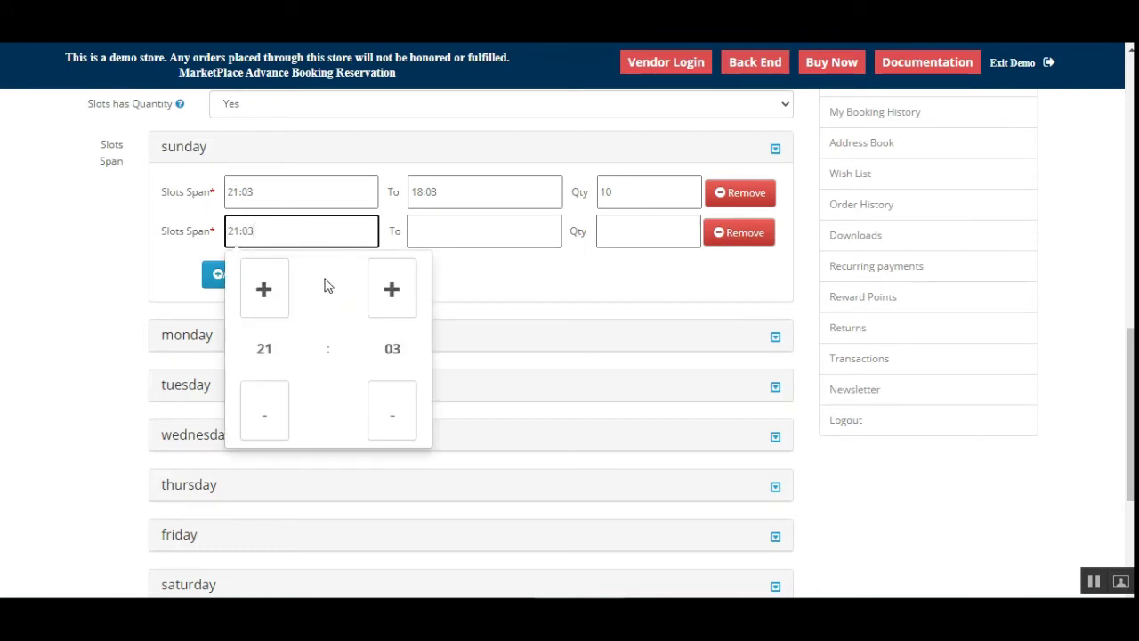
{"action": "double_click", "coordinate": [259, 233]}
{"action": "left_click", "coordinate": [147, 296]}
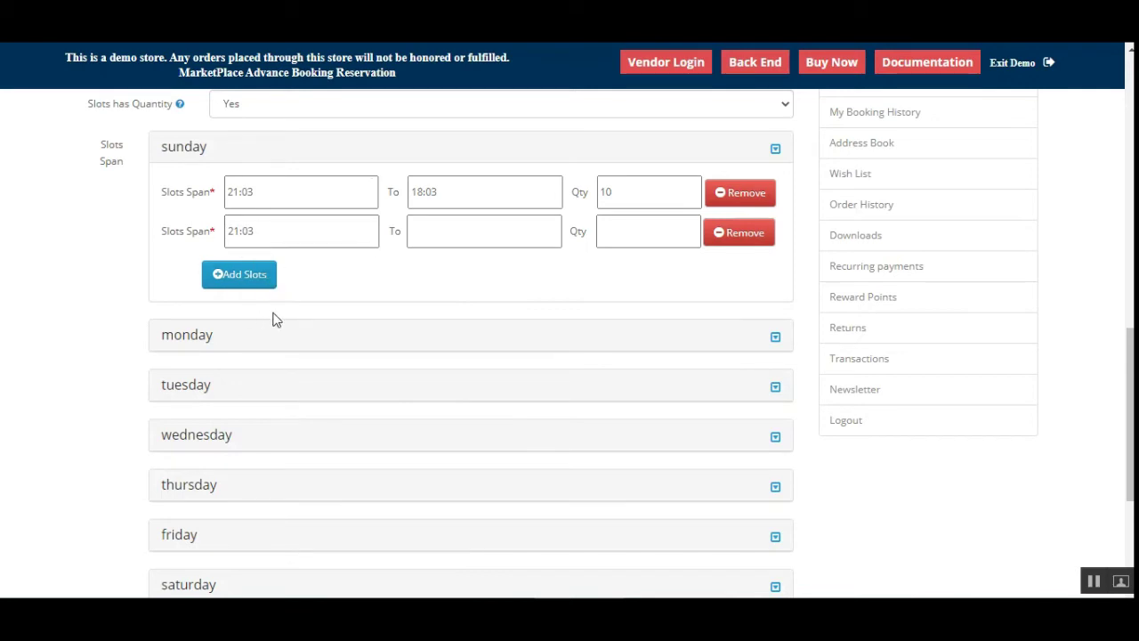
{"action": "scroll", "coordinate": [284, 313], "scroll_direction": "down", "scroll_amount": 1}
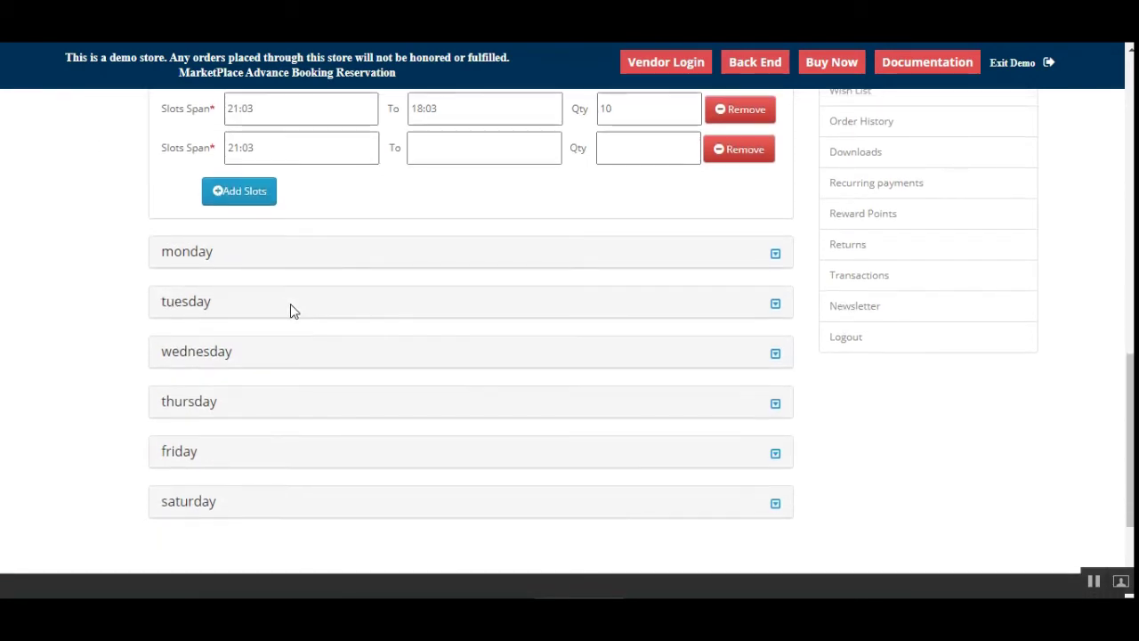
Step: Expand the Monday panel and scroll back to confirm the Sunday slot quantity of 10
{"action": "left_click", "coordinate": [775, 254]}
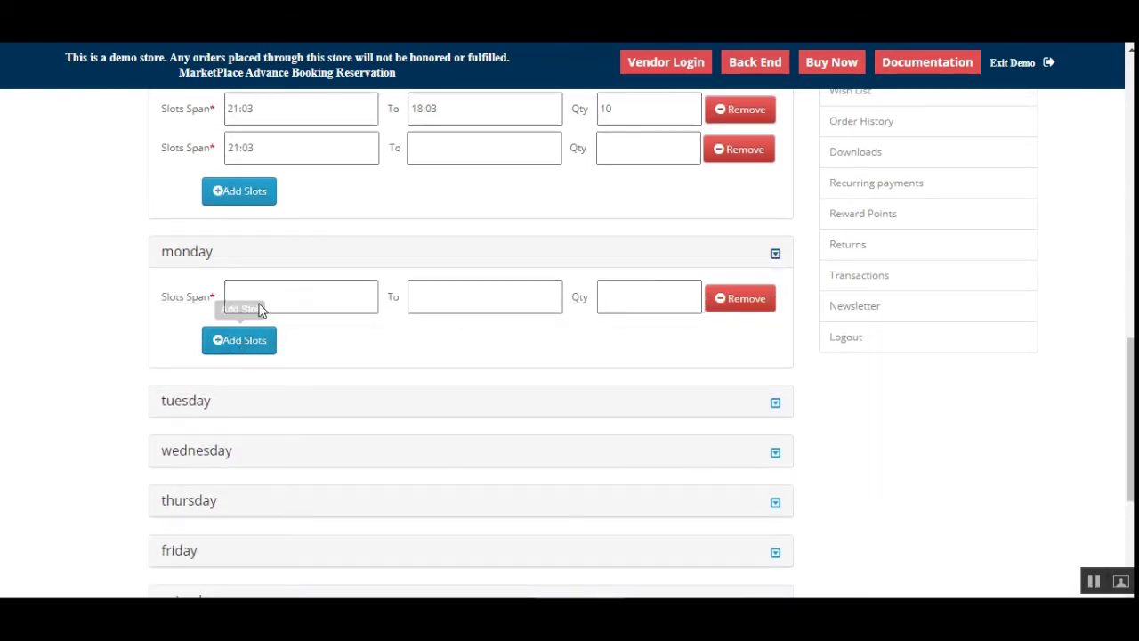
{"action": "scroll", "coordinate": [400, 386], "scroll_direction": "down", "scroll_amount": 1}
{"action": "scroll", "coordinate": [400, 386], "scroll_direction": "up", "scroll_amount": 5}
{"action": "scroll", "coordinate": [400, 386], "scroll_direction": "down", "scroll_amount": 7}
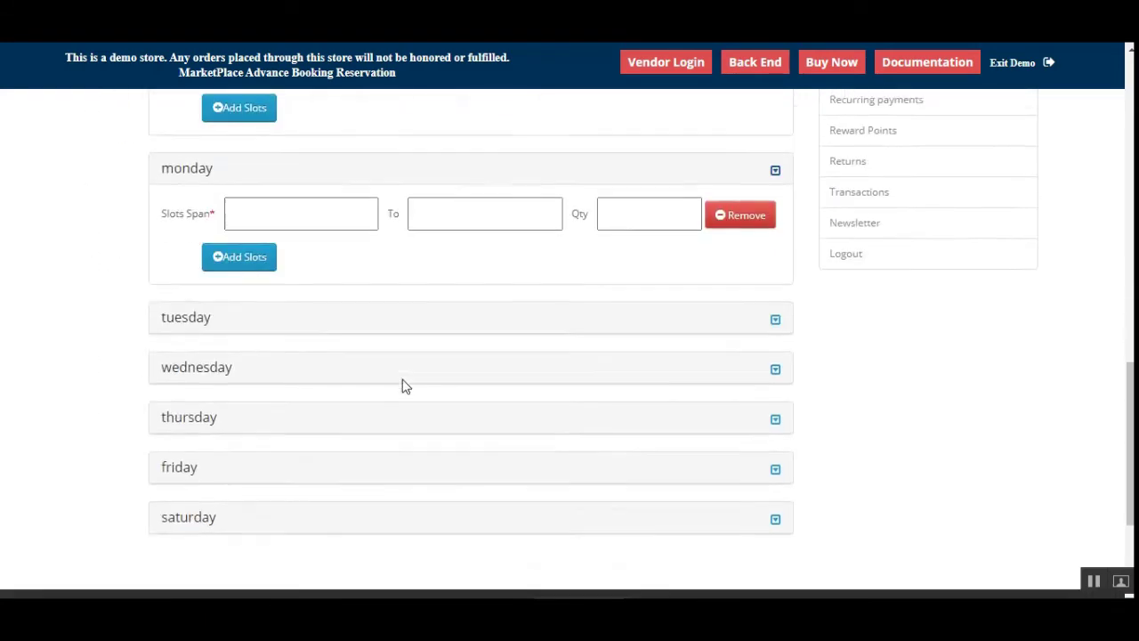
{"action": "scroll", "coordinate": [400, 387], "scroll_direction": "up", "scroll_amount": 13}
{"action": "scroll", "coordinate": [401, 386], "scroll_direction": "up", "scroll_amount": 3}
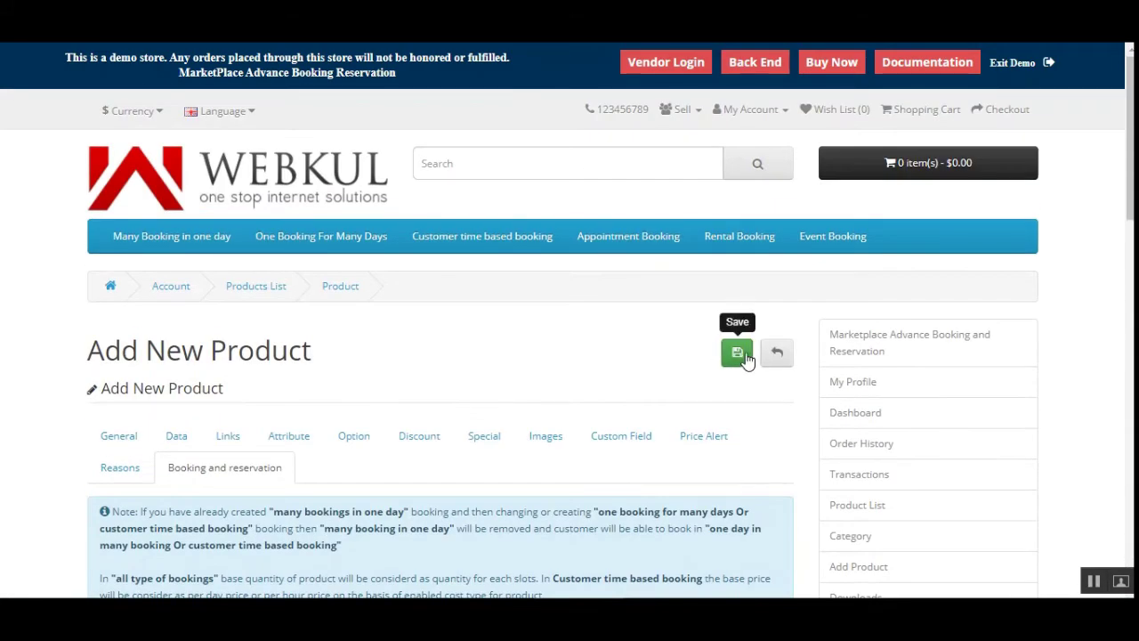
{"action": "scroll", "coordinate": [444, 457], "scroll_direction": "down", "scroll_amount": 3}
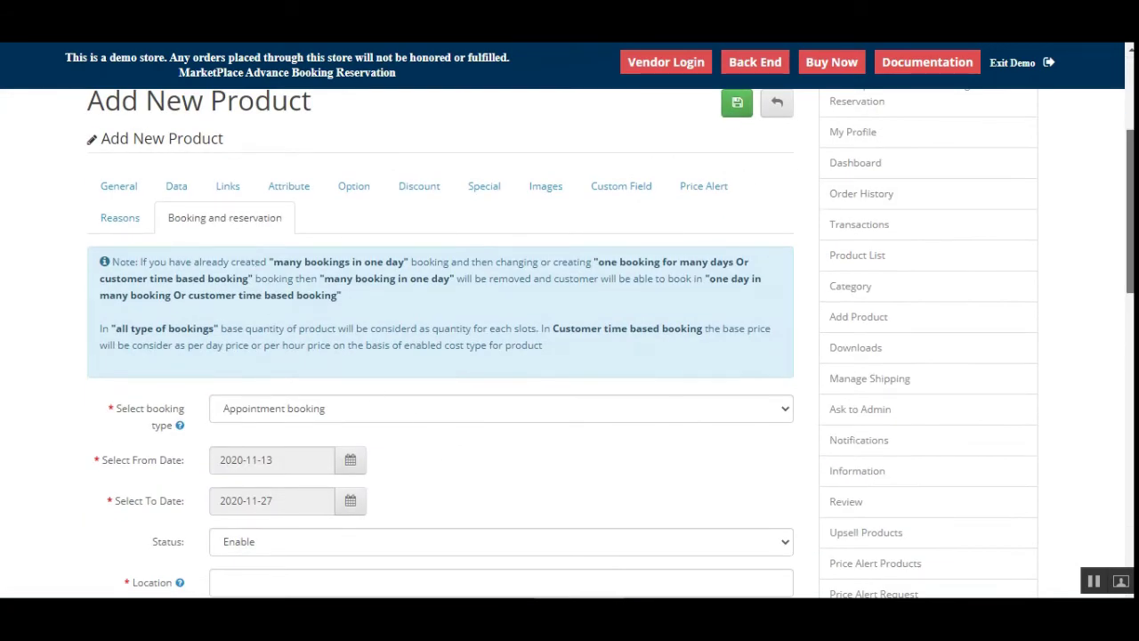
{"action": "scroll", "coordinate": [656, 147], "scroll_direction": "down", "scroll_amount": 3}
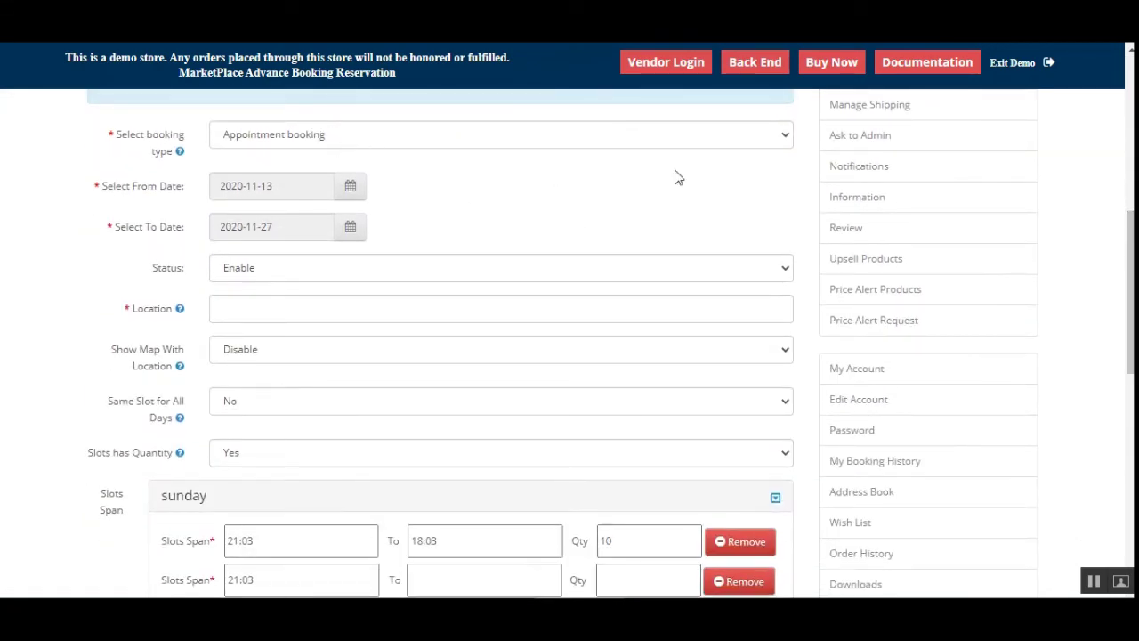
{"action": "mouse_move", "coordinate": [1132, 281]}
{"action": "left_mouse_down"}
{"action": "mouse_move", "coordinate": [1132, 245]}
{"action": "mouse_move", "coordinate": [1132, 264]}
{"action": "left_mouse_up"}
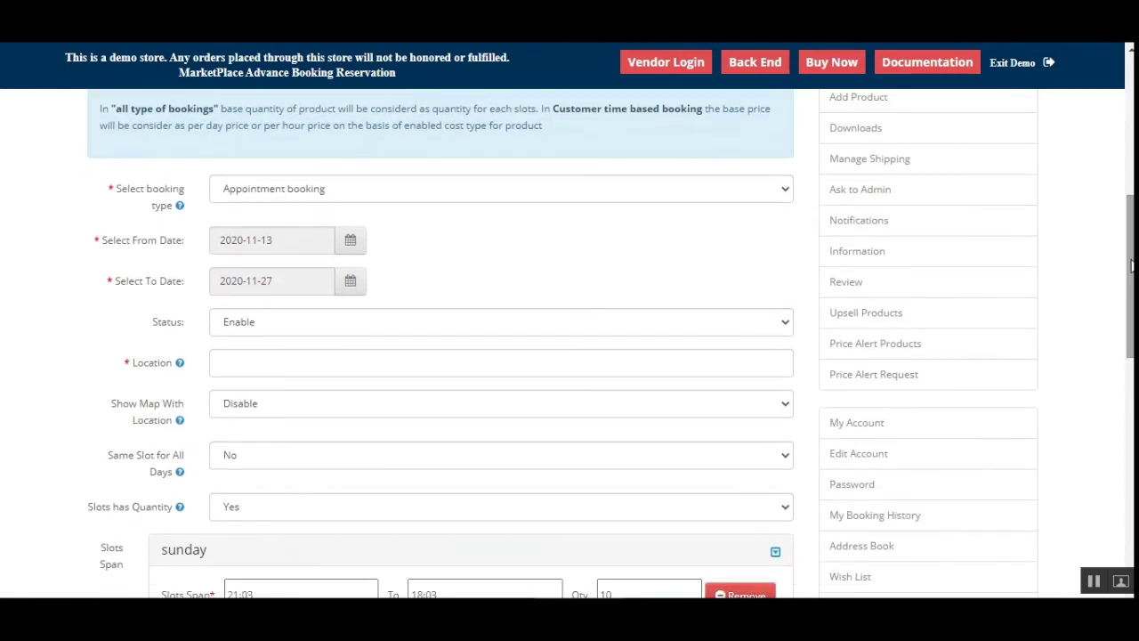
{"action": "scroll", "coordinate": [309, 360], "scroll_direction": "down", "scroll_amount": 2}
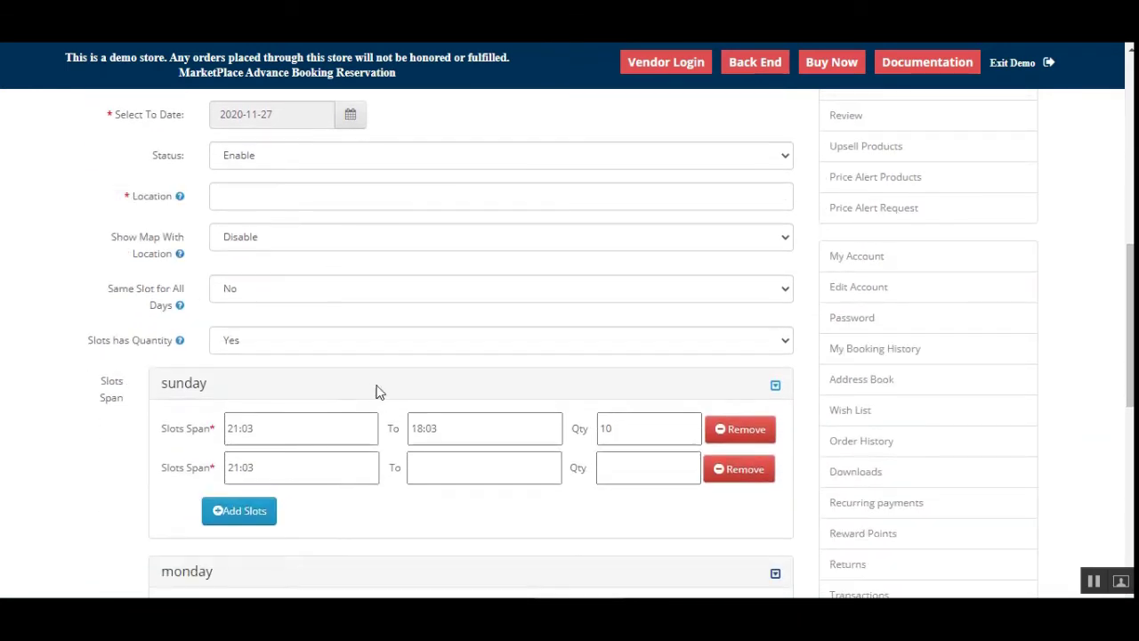
{"action": "scroll", "coordinate": [309, 365], "scroll_direction": "down", "scroll_amount": 2}
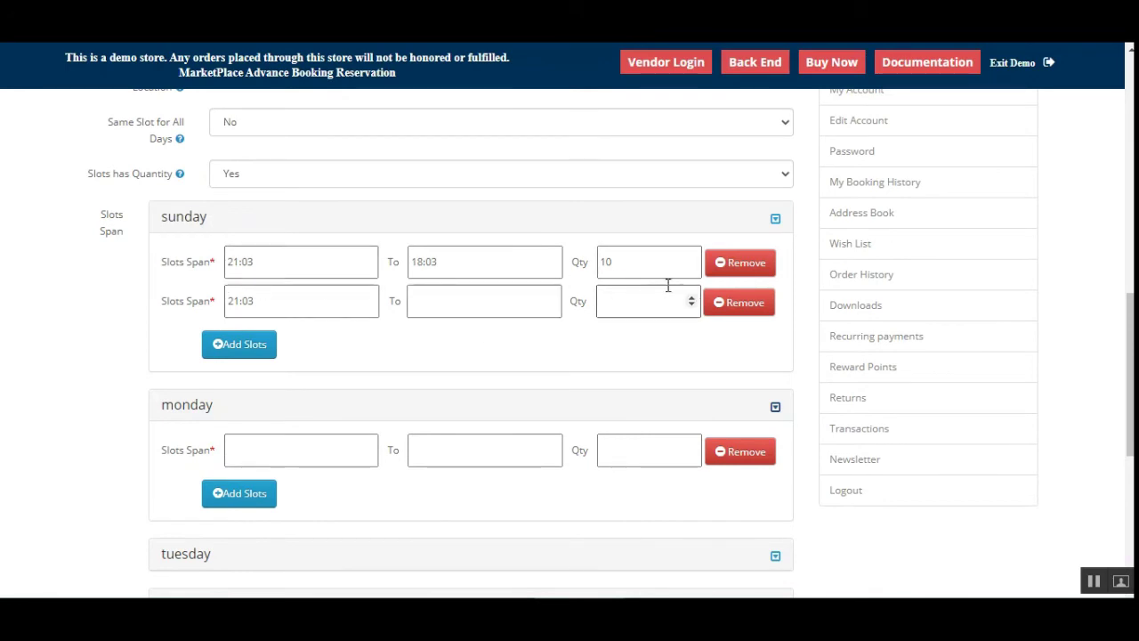
{"action": "left_click", "coordinate": [649, 264]}
{"action": "left_click_drag", "start_coordinate": [648, 264], "coordinate": [593, 272]}
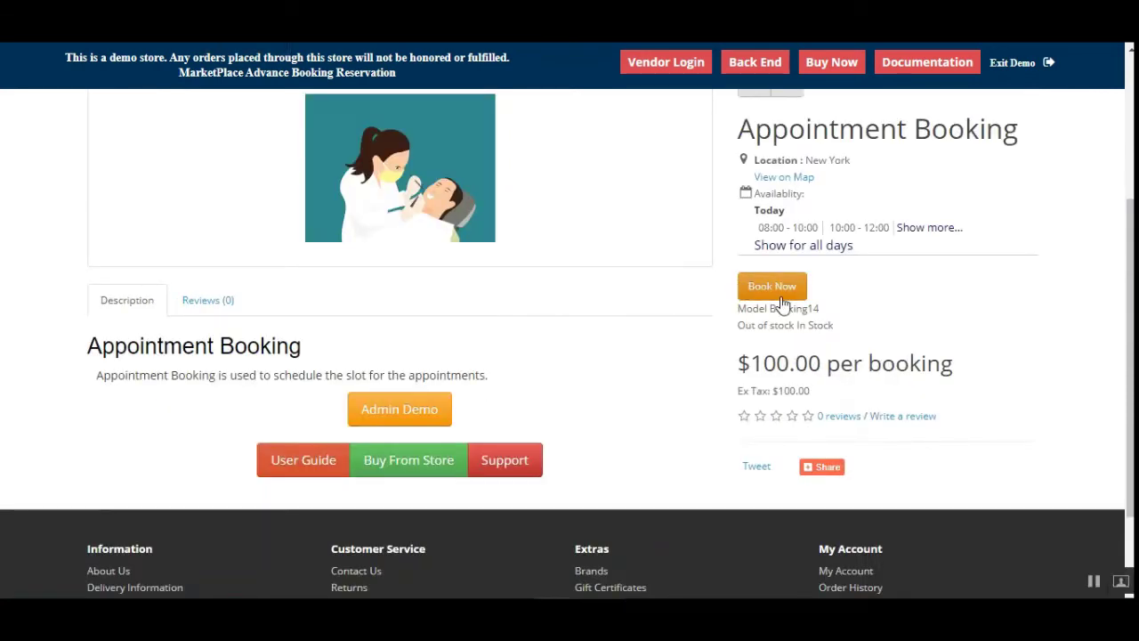
Step: Book Now for 14 November 2020 and point out the 16:00–18:00 slot's 300 available
{"action": "left_click", "coordinate": [781, 290]}
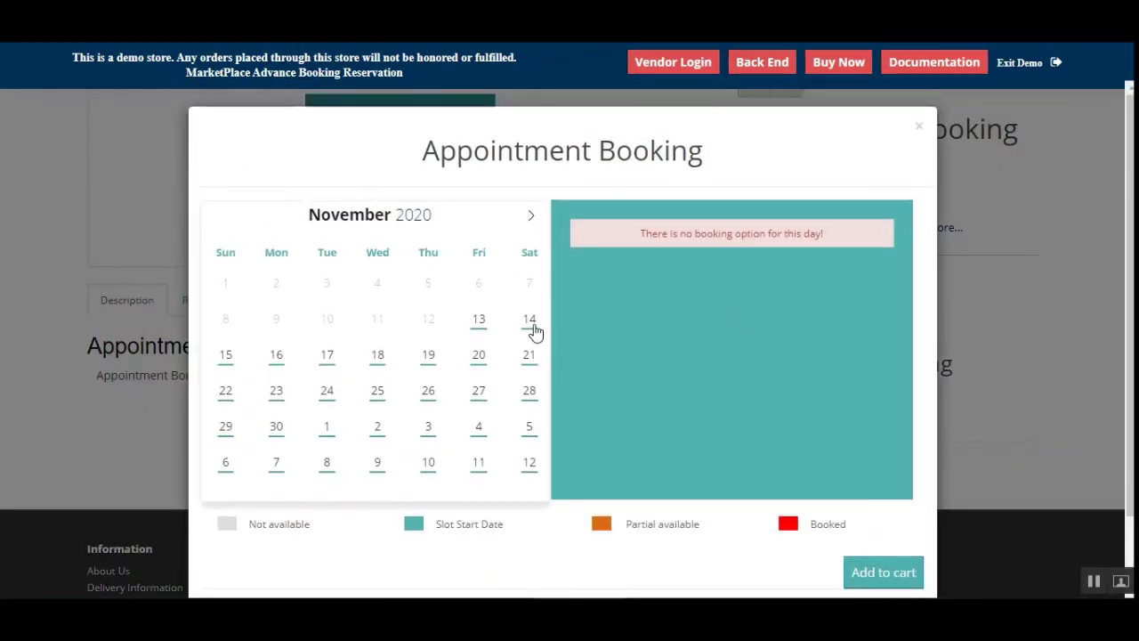
{"action": "left_click", "coordinate": [532, 326]}
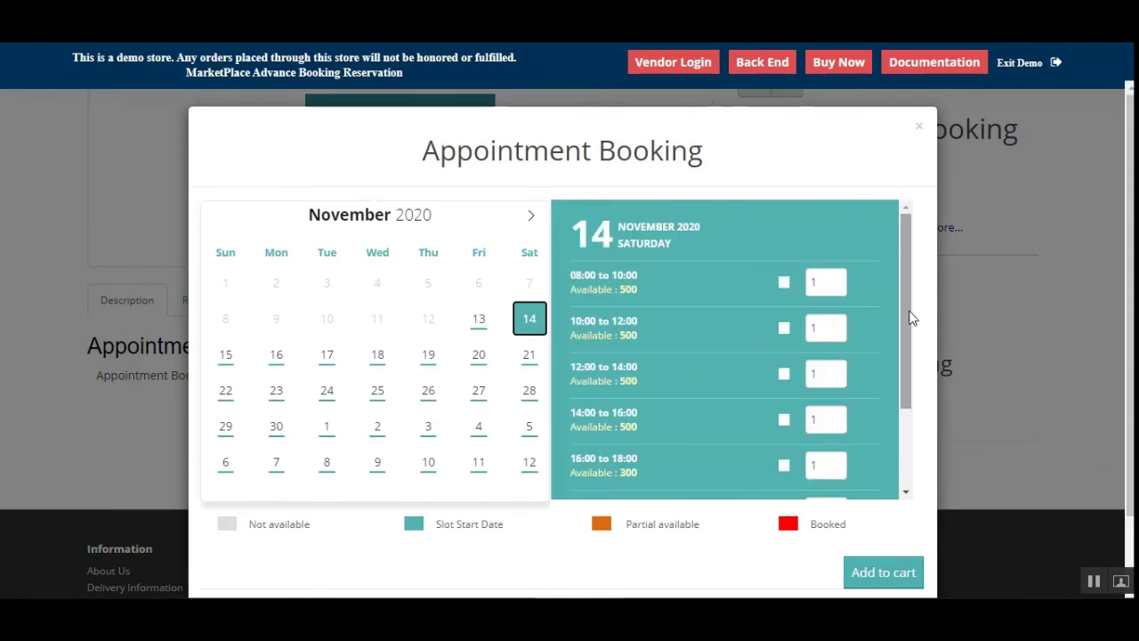
{"action": "left_click_drag", "start_coordinate": [901, 274], "coordinate": [896, 330]}
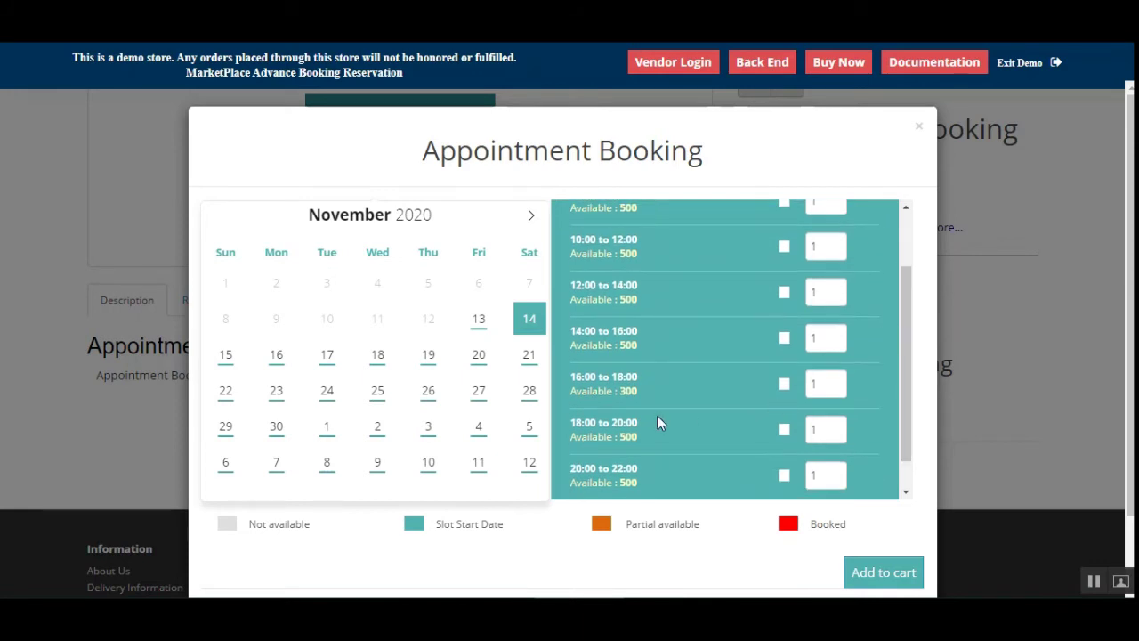
{"action": "left_click_drag", "start_coordinate": [611, 379], "coordinate": [643, 385]}
{"action": "double_click", "coordinate": [623, 392]}
{"action": "left_click", "coordinate": [646, 398]}
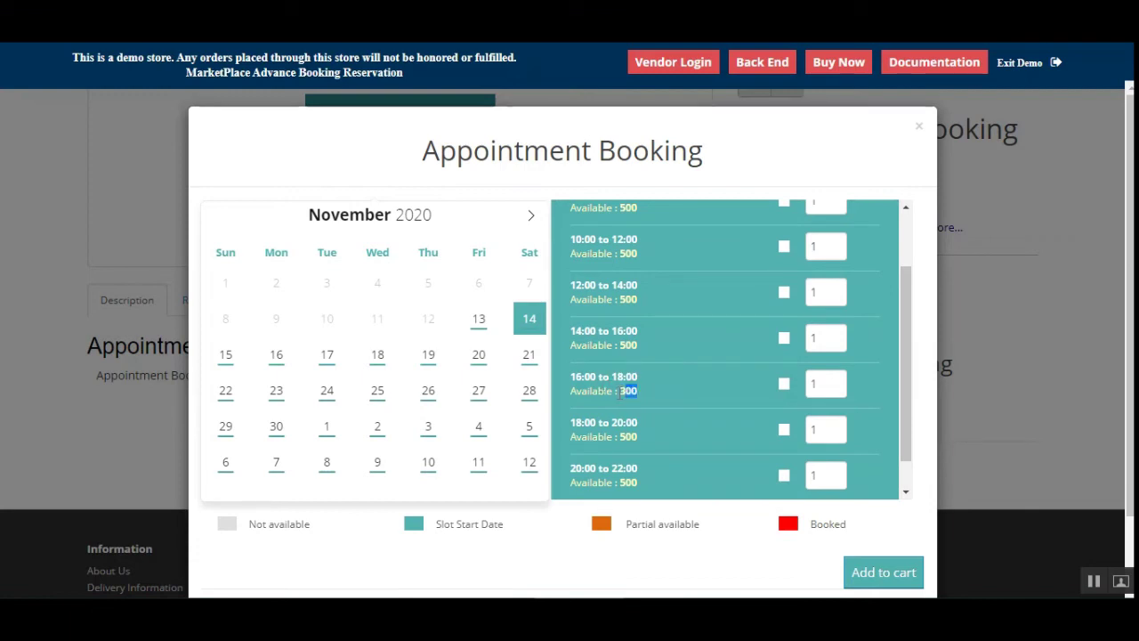
{"action": "double_click", "coordinate": [621, 393]}
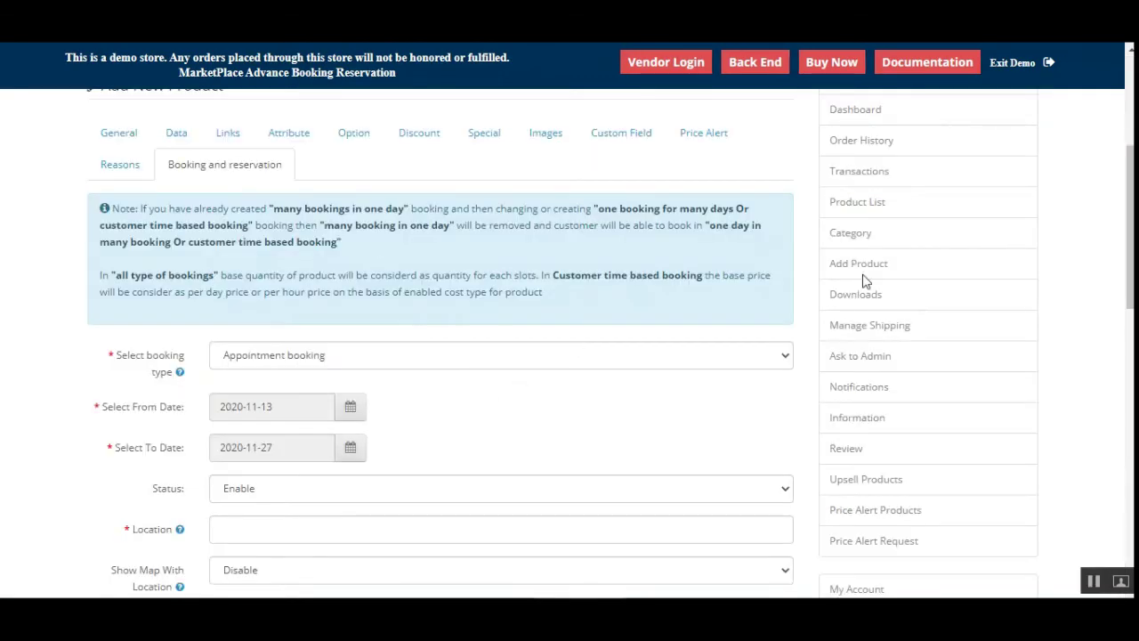
Step: Open Appointment Booking under Marketplace Advance Booking and Reservation, then MacBook Air's bookings
{"action": "scroll", "coordinate": [864, 280], "scroll_direction": "down", "scroll_amount": 3}
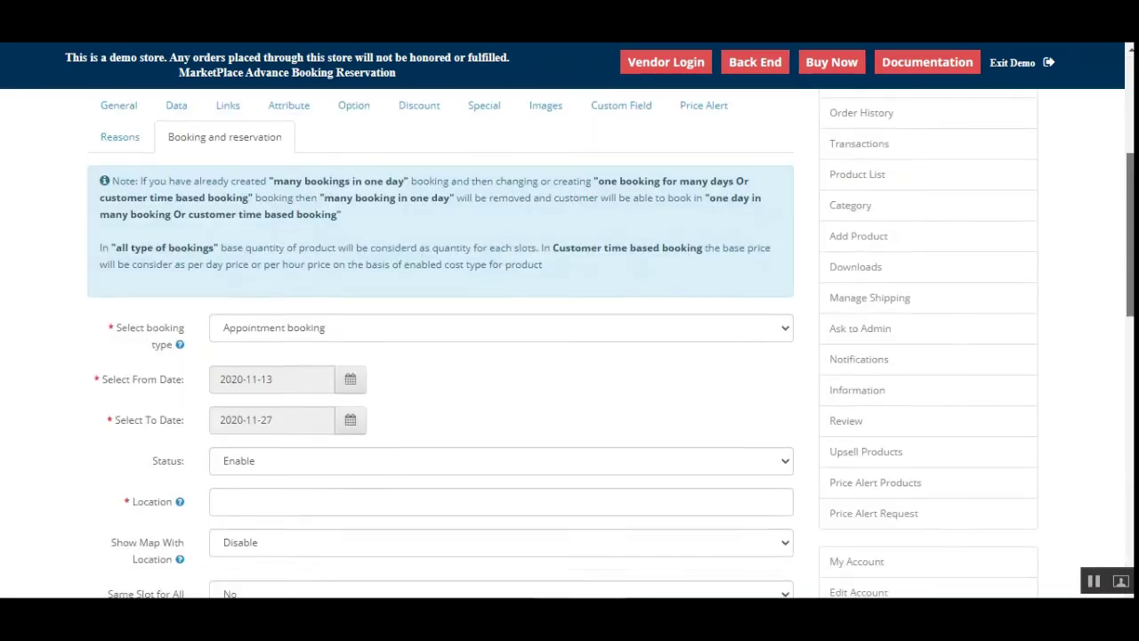
{"action": "scroll", "coordinate": [978, 211], "scroll_direction": "up", "scroll_amount": 5}
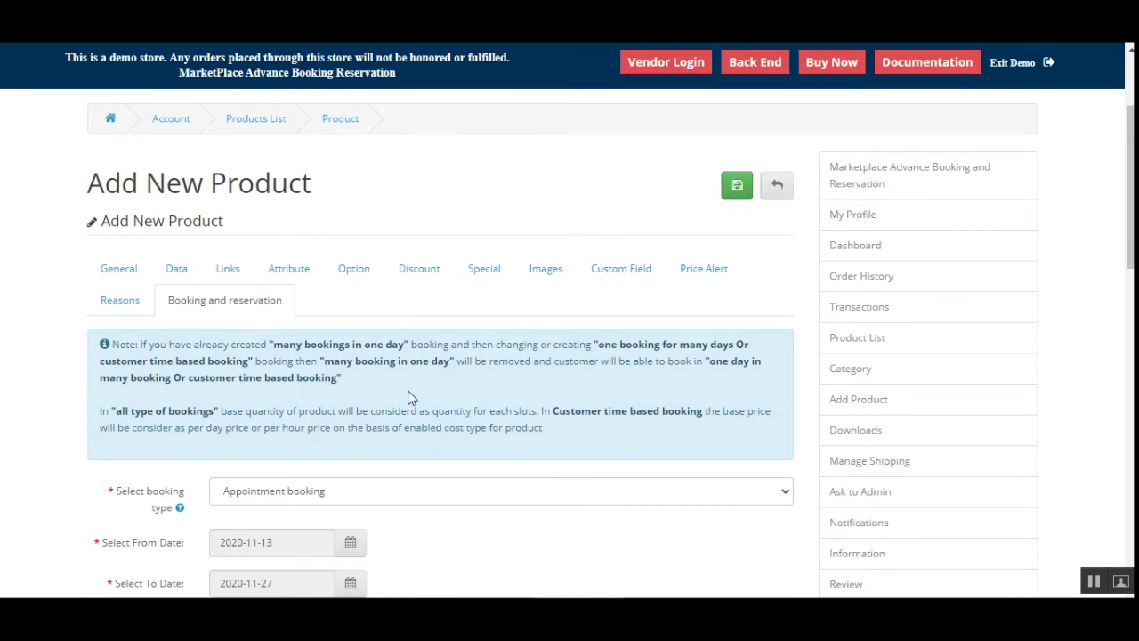
{"action": "scroll", "coordinate": [409, 397], "scroll_direction": "down", "scroll_amount": 3}
{"action": "scroll", "coordinate": [601, 411], "scroll_direction": "up", "scroll_amount": 3}
{"action": "left_click", "coordinate": [888, 184]}
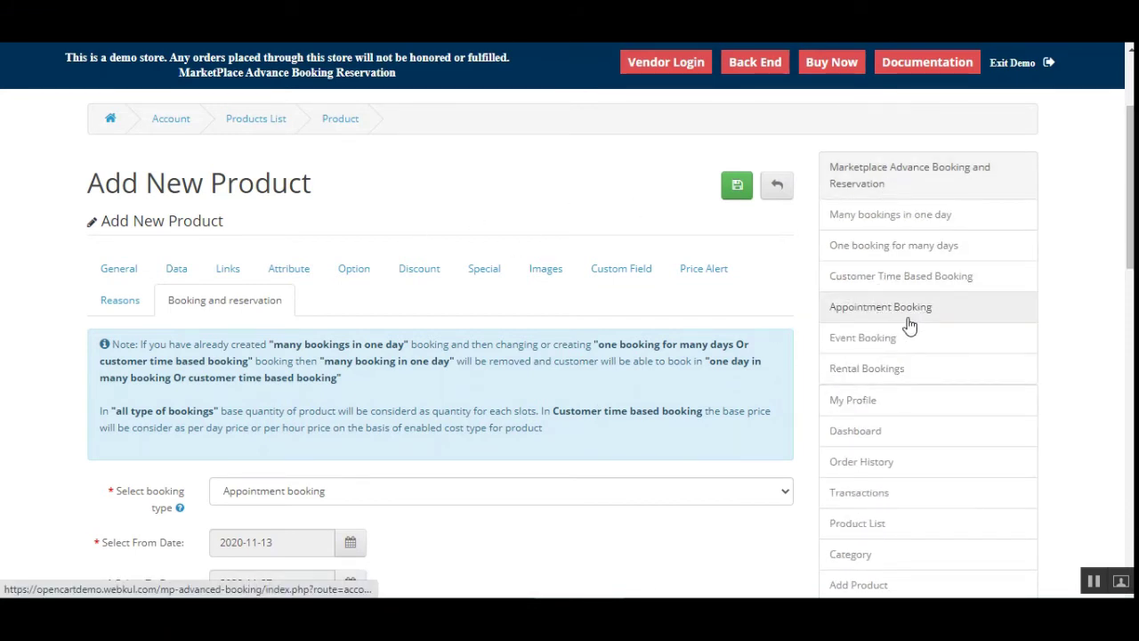
{"action": "scroll", "coordinate": [909, 326], "scroll_direction": "down", "scroll_amount": 1}
{"action": "left_click", "coordinate": [895, 223]}
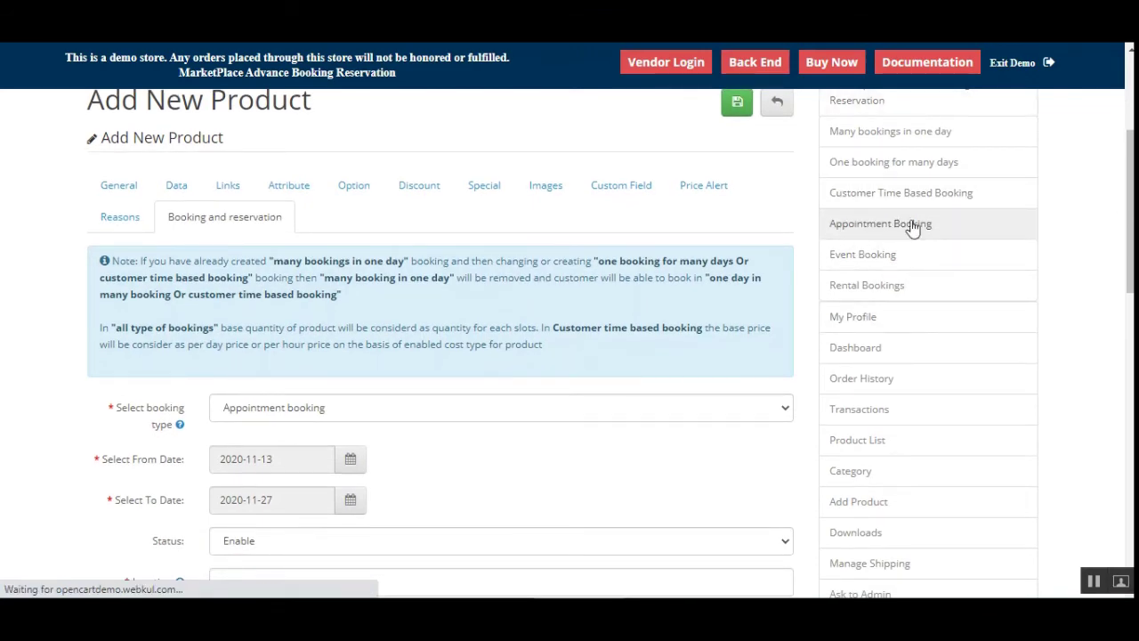
{"action": "scroll", "coordinate": [537, 430], "scroll_direction": "down", "scroll_amount": 3}
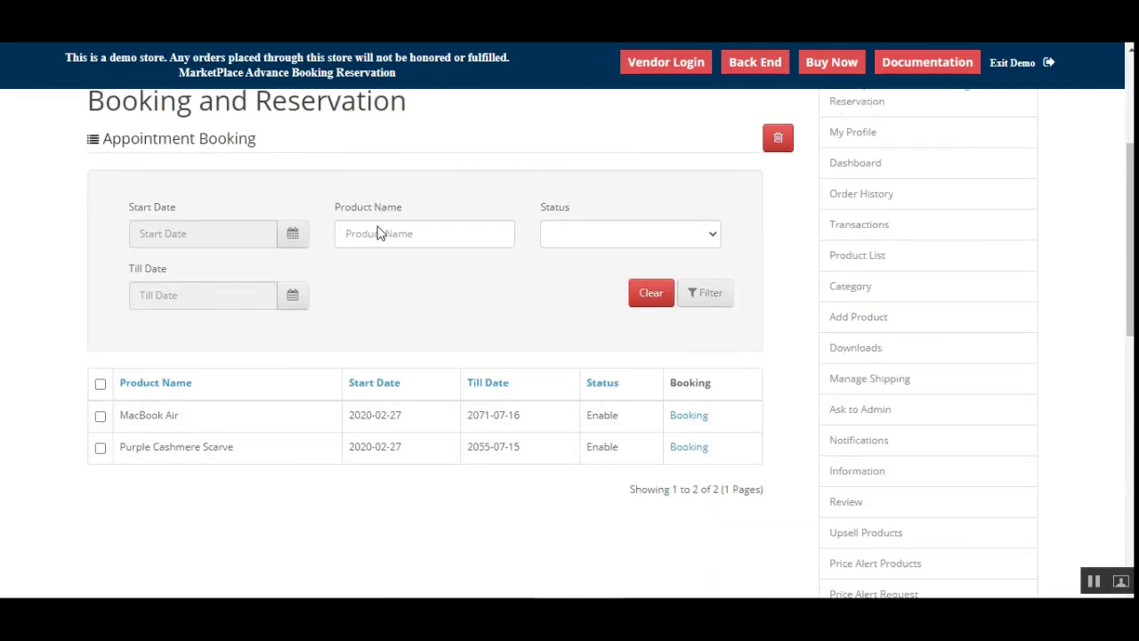
{"action": "left_click_drag", "start_coordinate": [136, 447], "coordinate": [230, 447]}
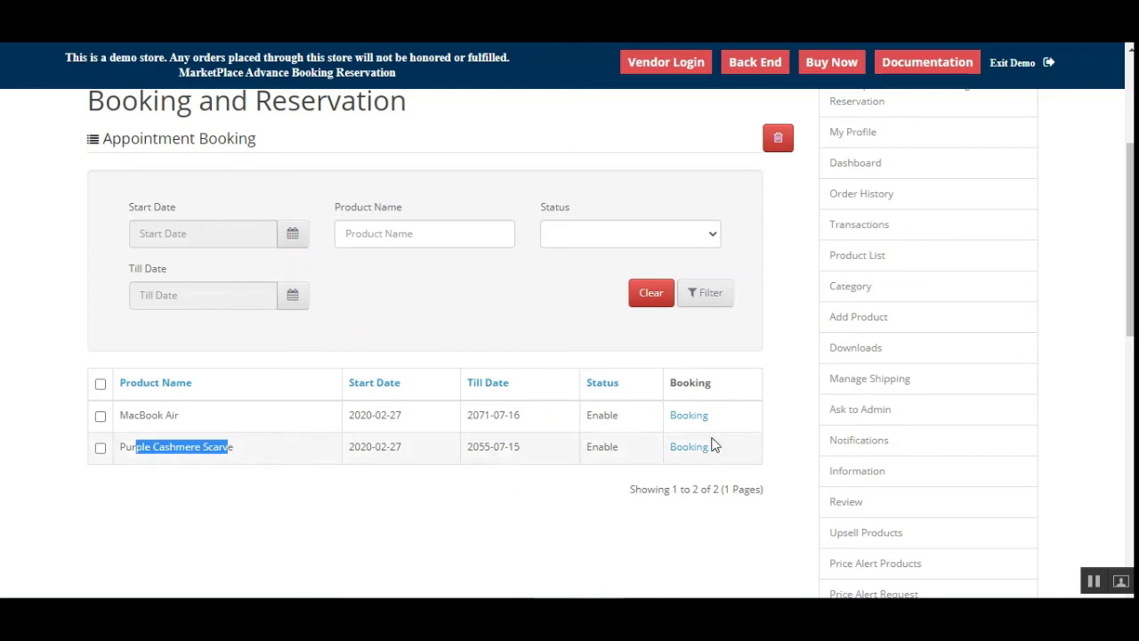
{"action": "left_click", "coordinate": [692, 418]}
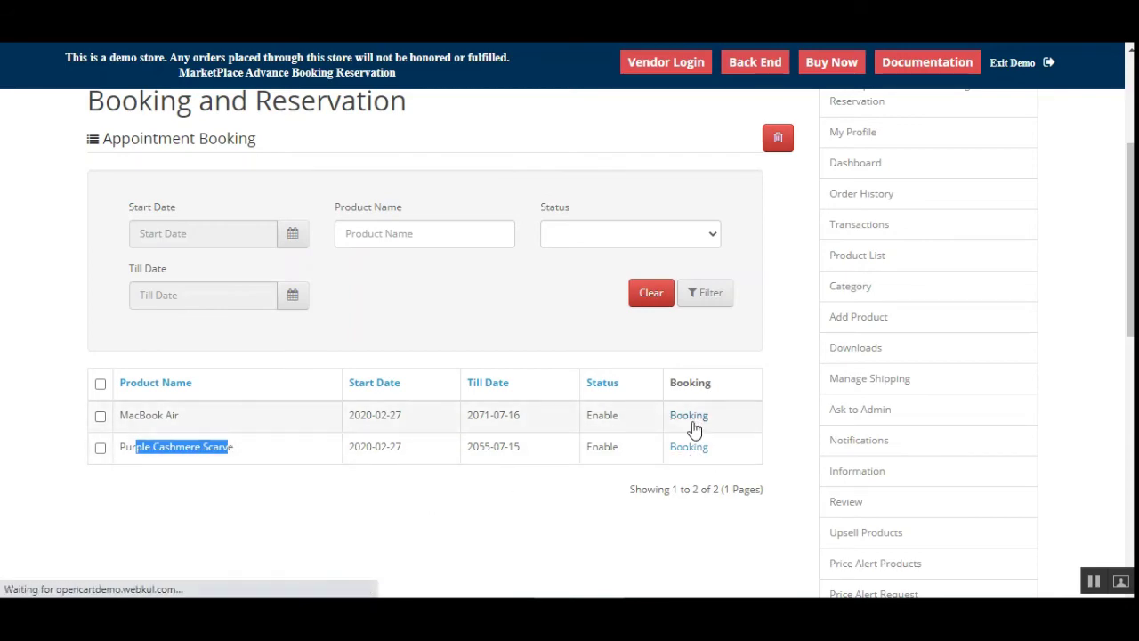
{"action": "scroll", "coordinate": [267, 445], "scroll_direction": "down", "scroll_amount": 2}
{"action": "scroll", "coordinate": [279, 460], "scroll_direction": "down", "scroll_amount": 3}
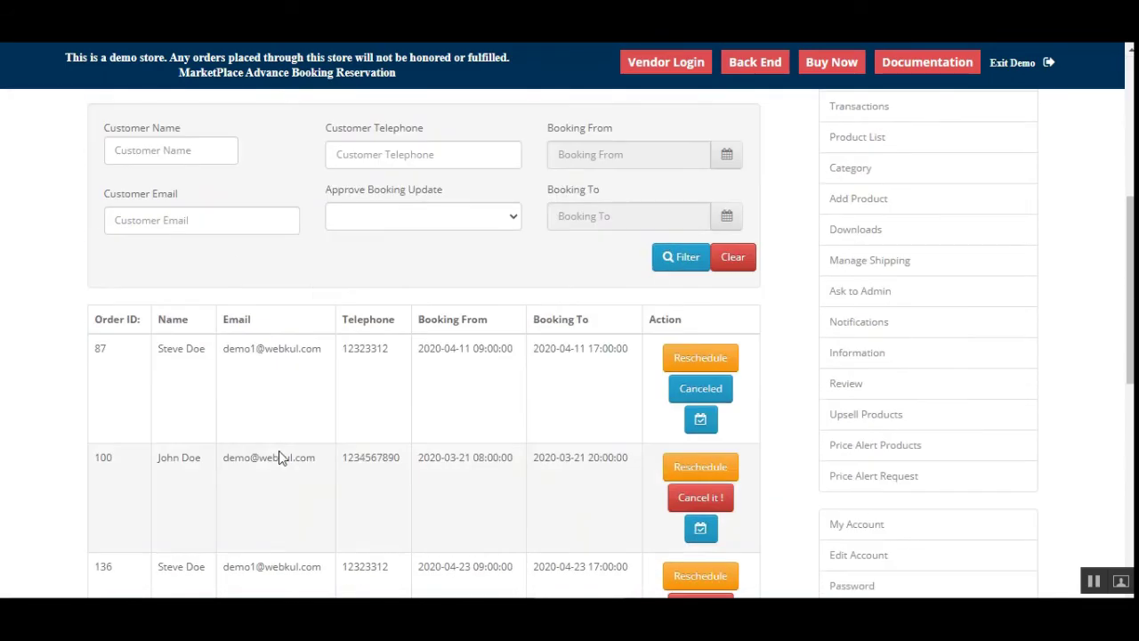
{"action": "scroll", "coordinate": [134, 434], "scroll_direction": "down", "scroll_amount": 3}
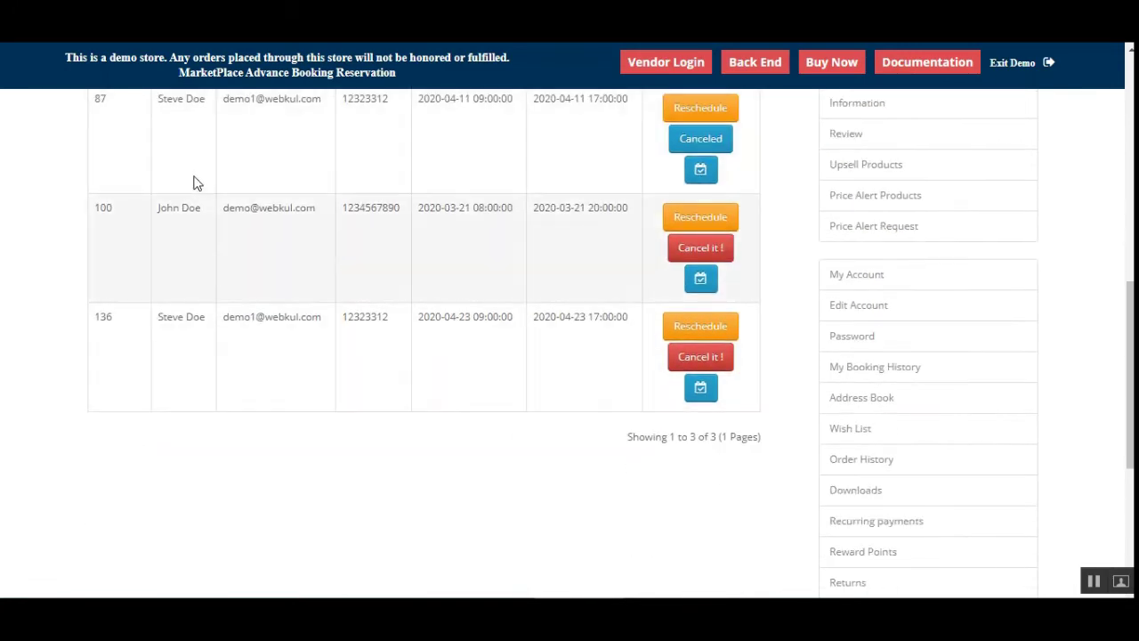
{"action": "scroll", "coordinate": [241, 401], "scroll_direction": "up", "scroll_amount": 2}
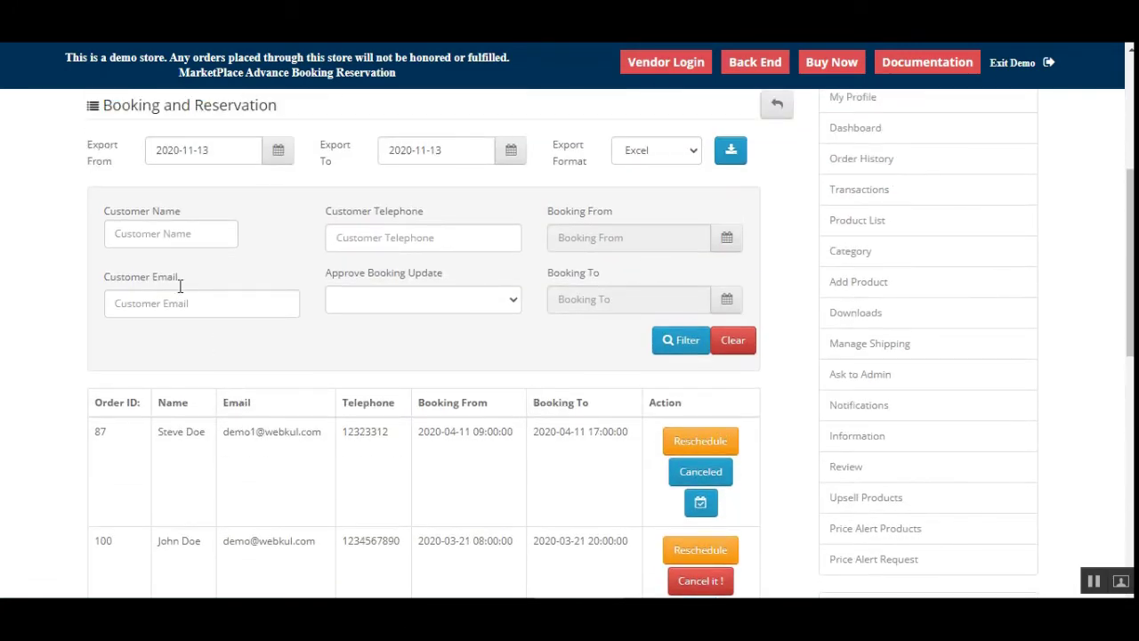
{"action": "scroll", "coordinate": [241, 452], "scroll_direction": "down", "scroll_amount": 3}
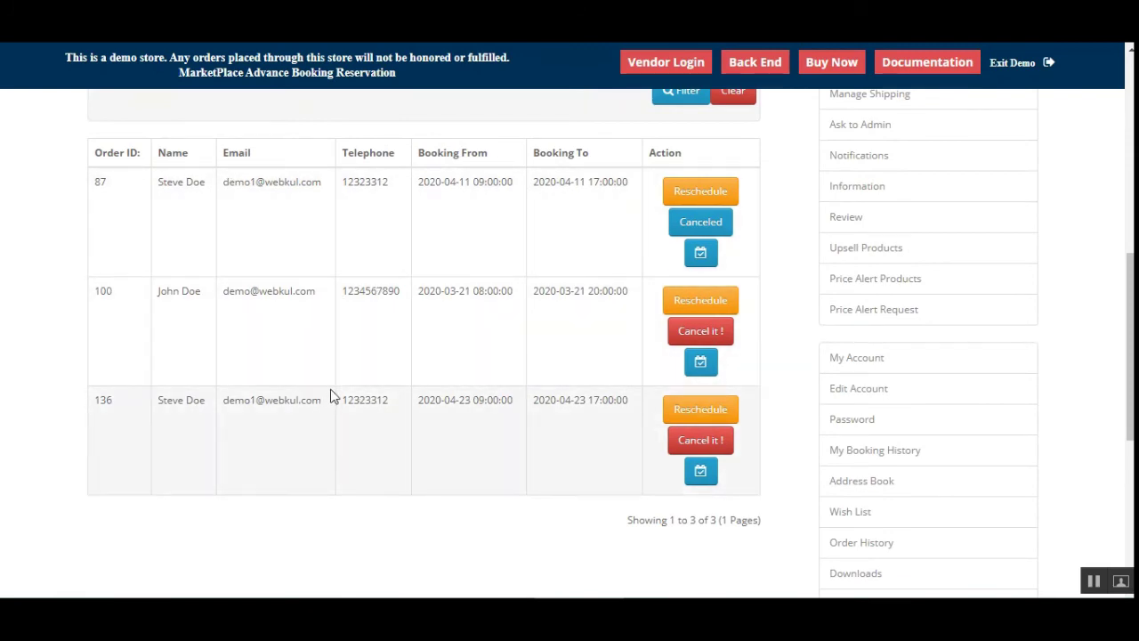
{"action": "left_click_drag", "start_coordinate": [1130, 338], "coordinate": [1119, 221]}
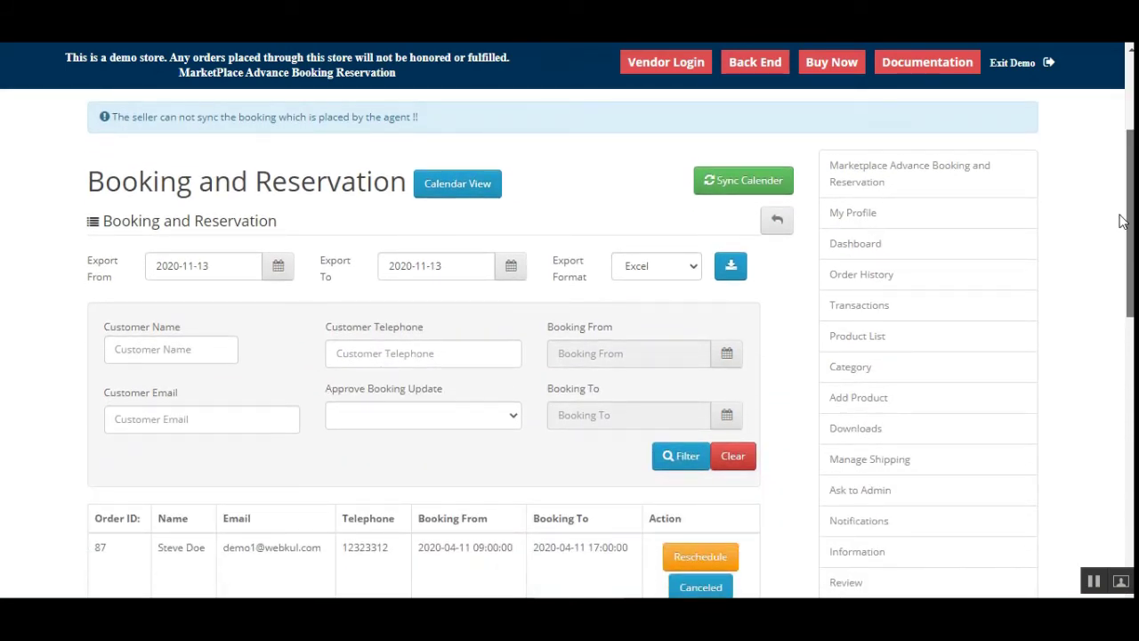
{"action": "scroll", "coordinate": [1119, 221], "scroll_direction": "down", "scroll_amount": 1}
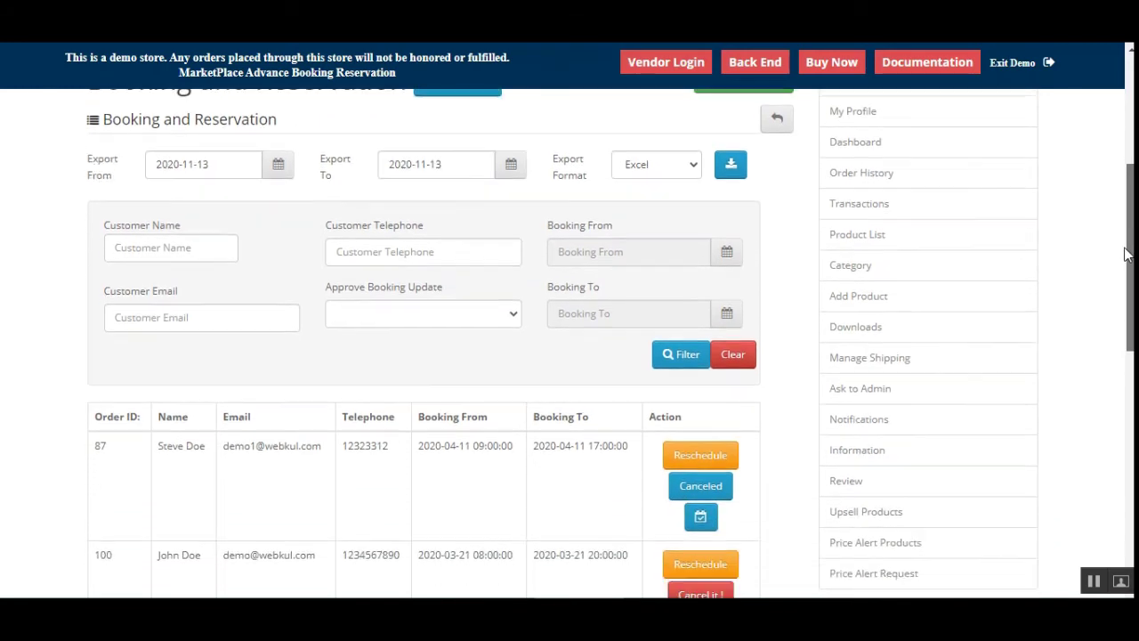
{"action": "scroll", "coordinate": [783, 414], "scroll_direction": "down", "scroll_amount": 2}
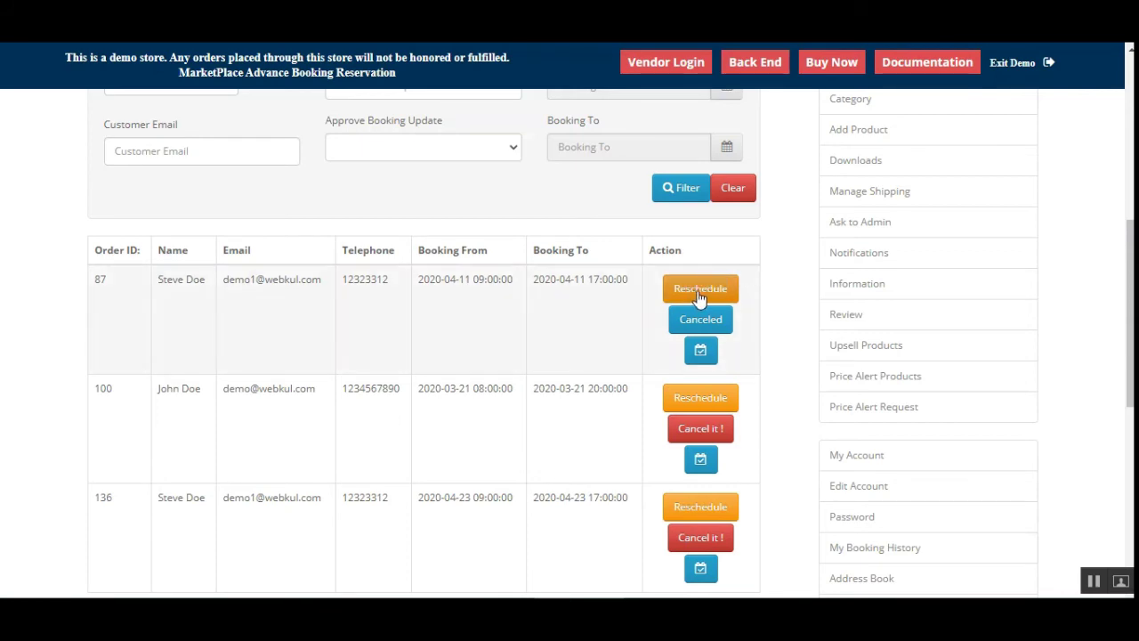
Step: Open the reschedule calendar for the 2020-04-11 booking
{"action": "left_click", "coordinate": [700, 294]}
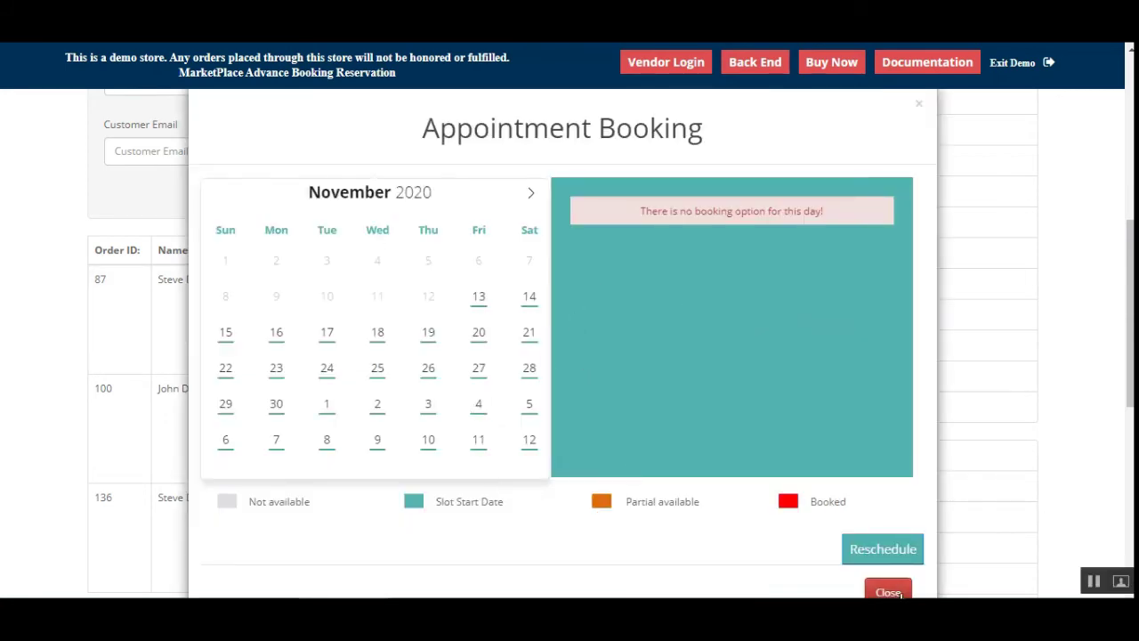
{"action": "scroll", "coordinate": [1028, 338], "scroll_direction": "down", "scroll_amount": 2}
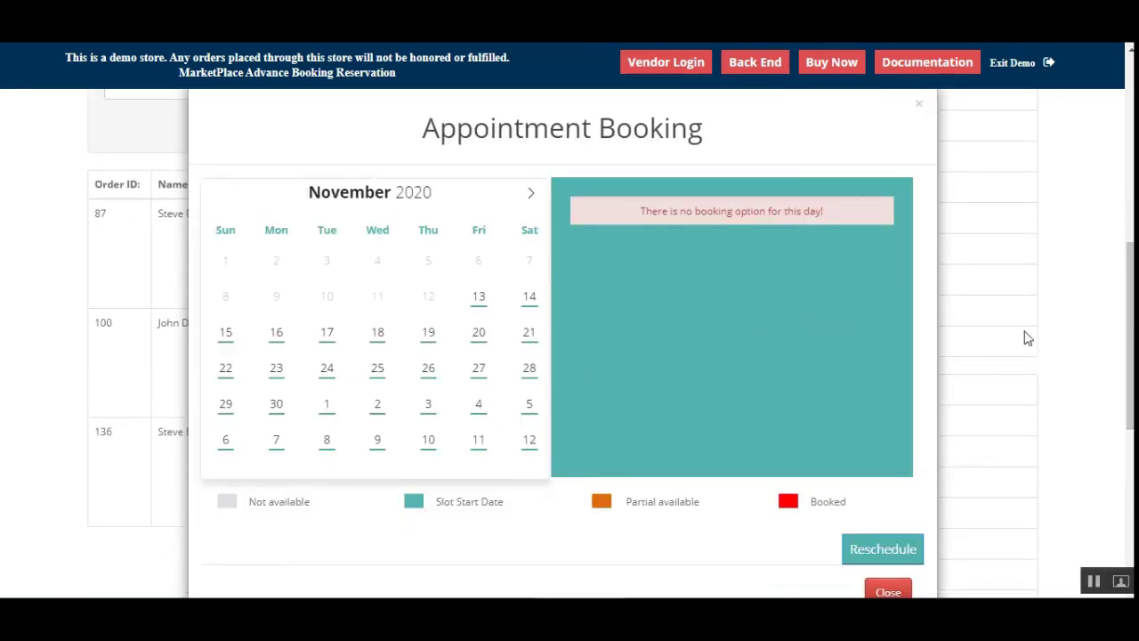